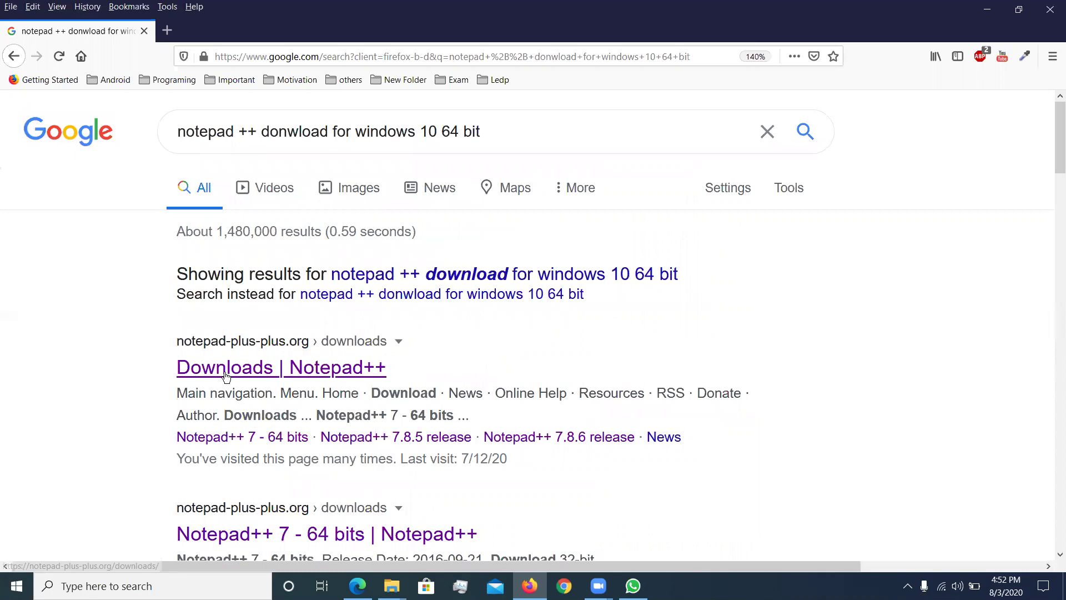
- Open the Notepad++ 7.8.7 release page from the official Notepad++ downloads list
{"action": "left_click", "coordinate": [224, 375]}
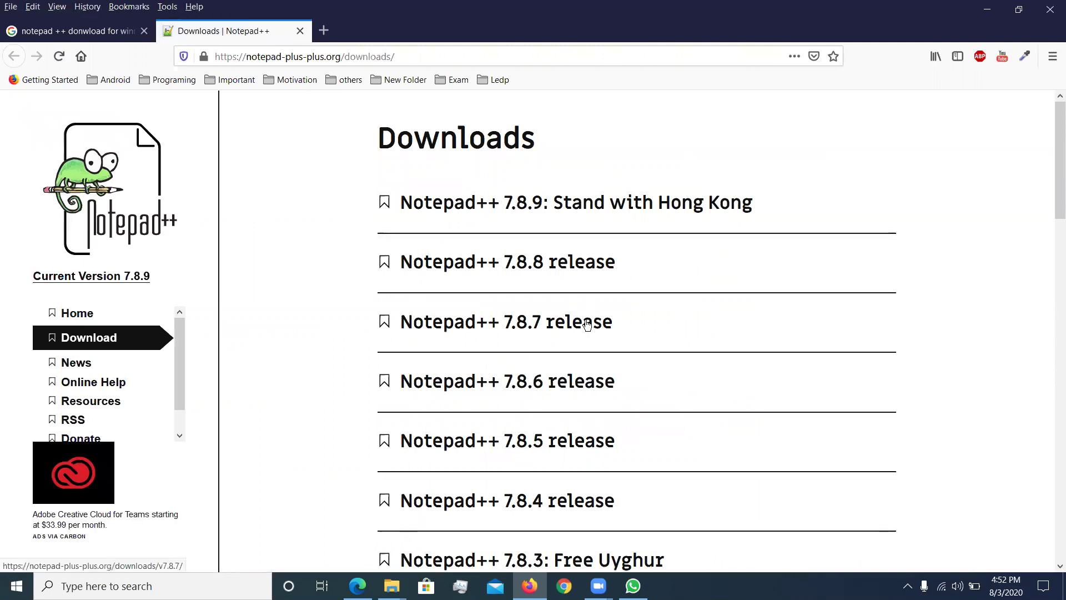
{"action": "scroll", "coordinate": [583, 322], "scroll_direction": "down", "scroll_amount": 3}
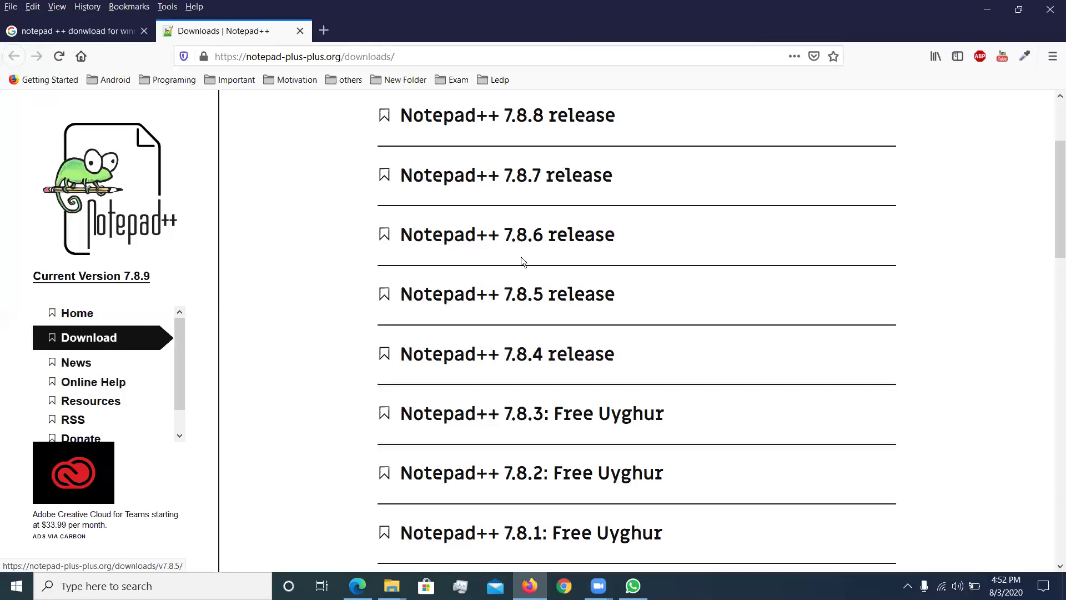
{"action": "left_click", "coordinate": [481, 177]}
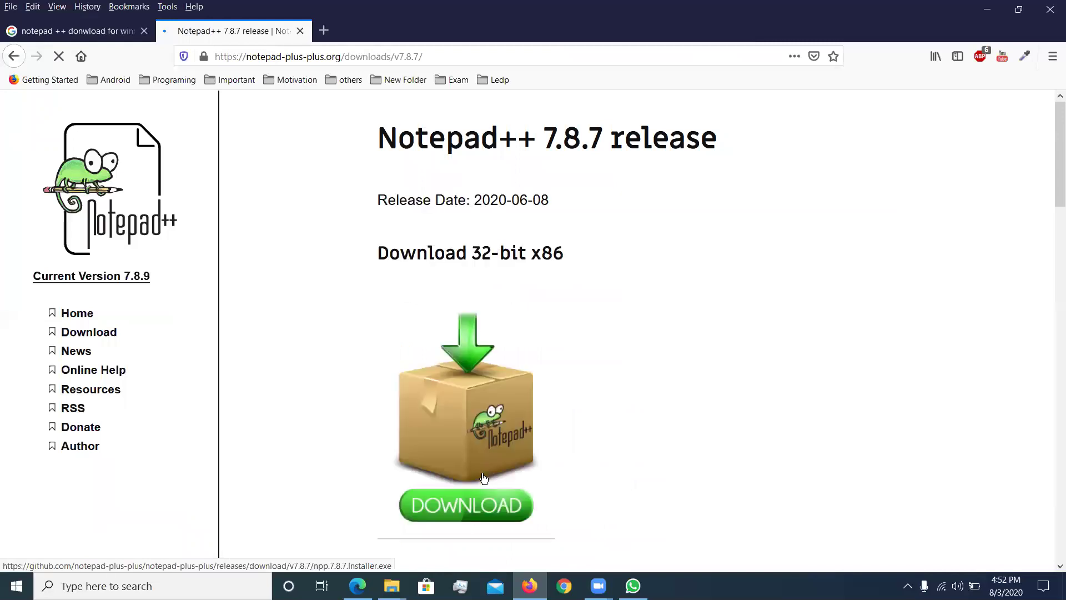
- Download the 32-bit x86 installer npp.7.8.7.Installer.exe and save it to the Desktop
{"action": "scroll", "coordinate": [471, 429], "scroll_direction": "down", "scroll_amount": 2}
{"action": "left_click", "coordinate": [469, 384]}
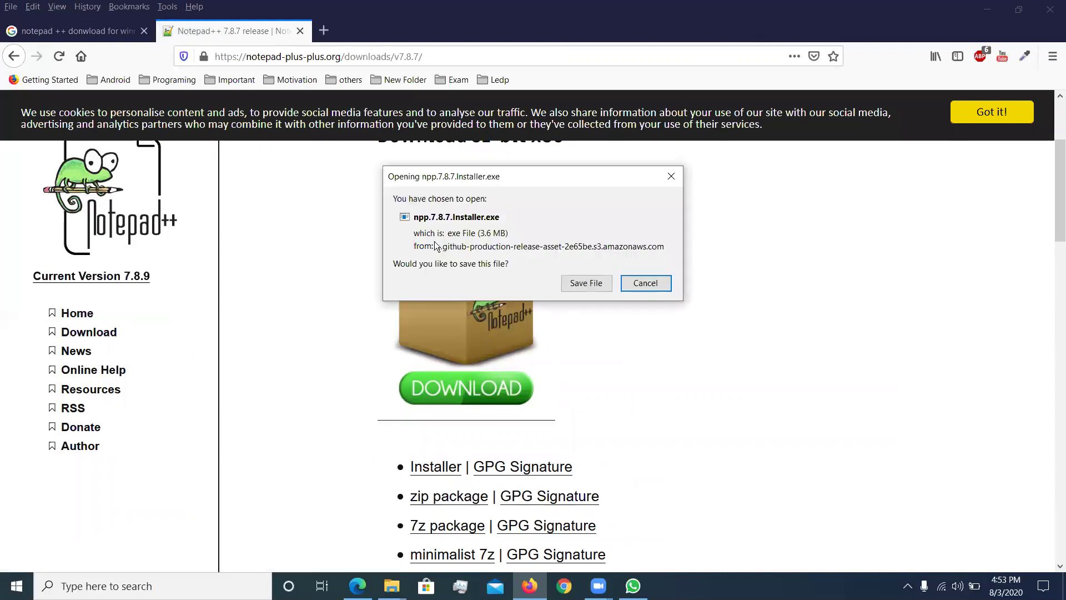
{"action": "left_click", "coordinate": [595, 286]}
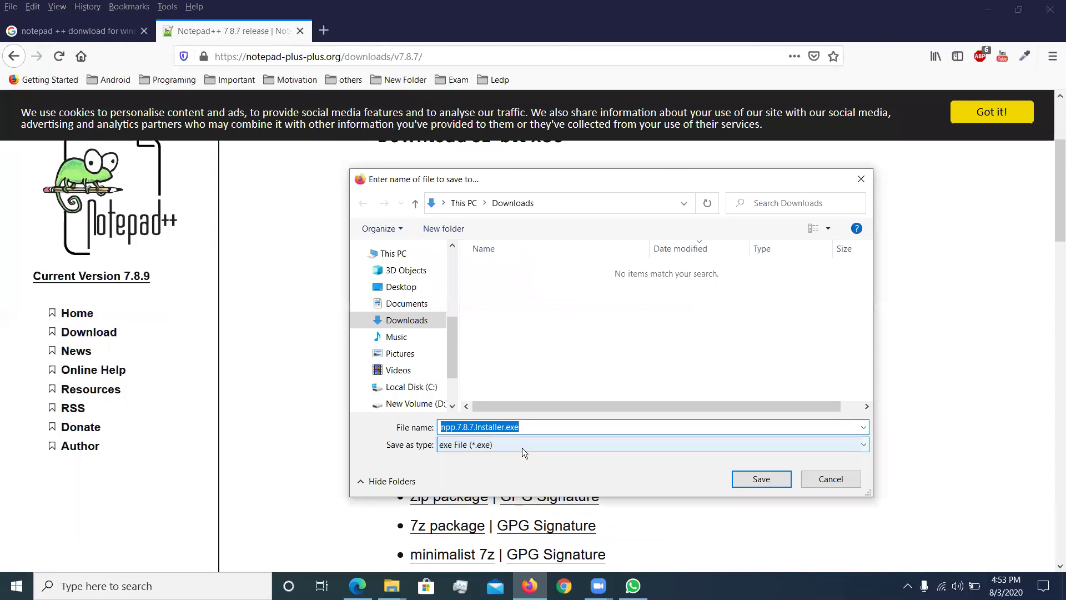
{"action": "left_click", "coordinate": [383, 286]}
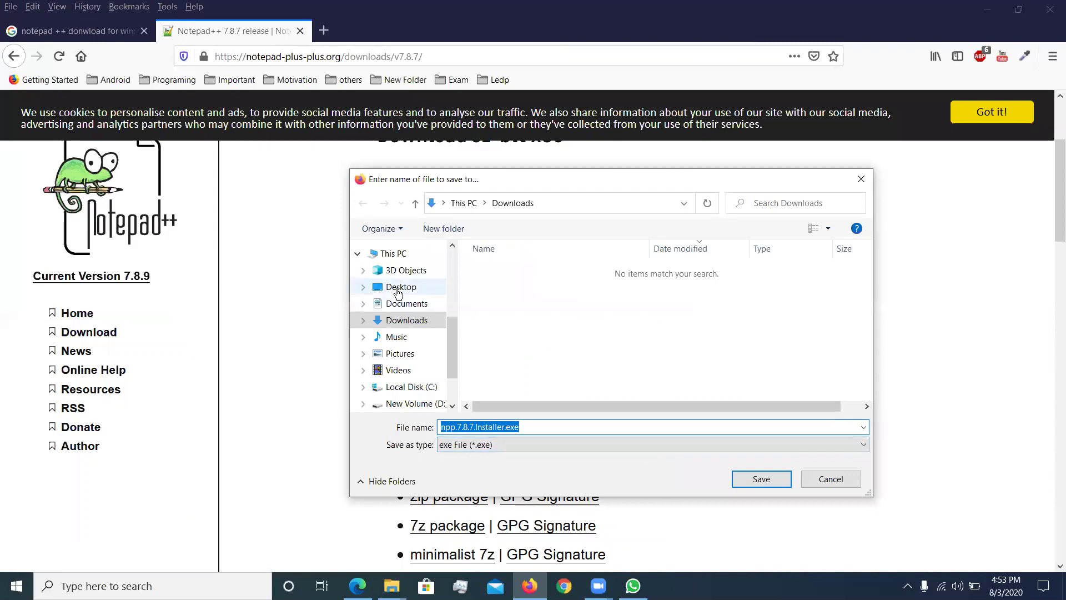
{"action": "left_click", "coordinate": [776, 481]}
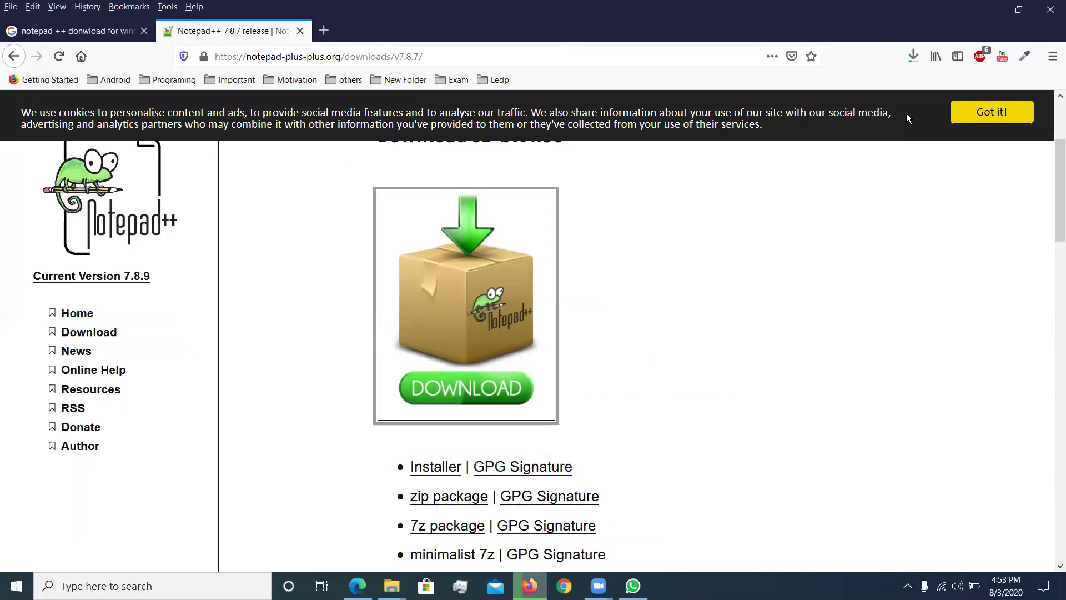
- Show the downloaded npp.7.8.7.Installer.exe in its containing folder from the browser's download list
{"action": "left_click", "coordinate": [915, 55]}
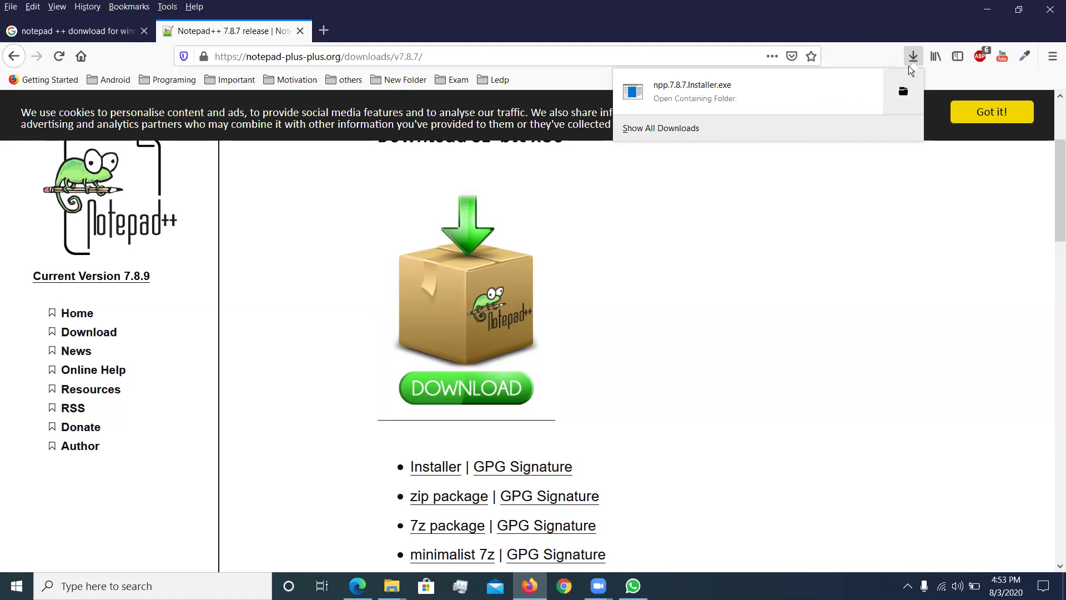
{"action": "right_click", "coordinate": [912, 57]}
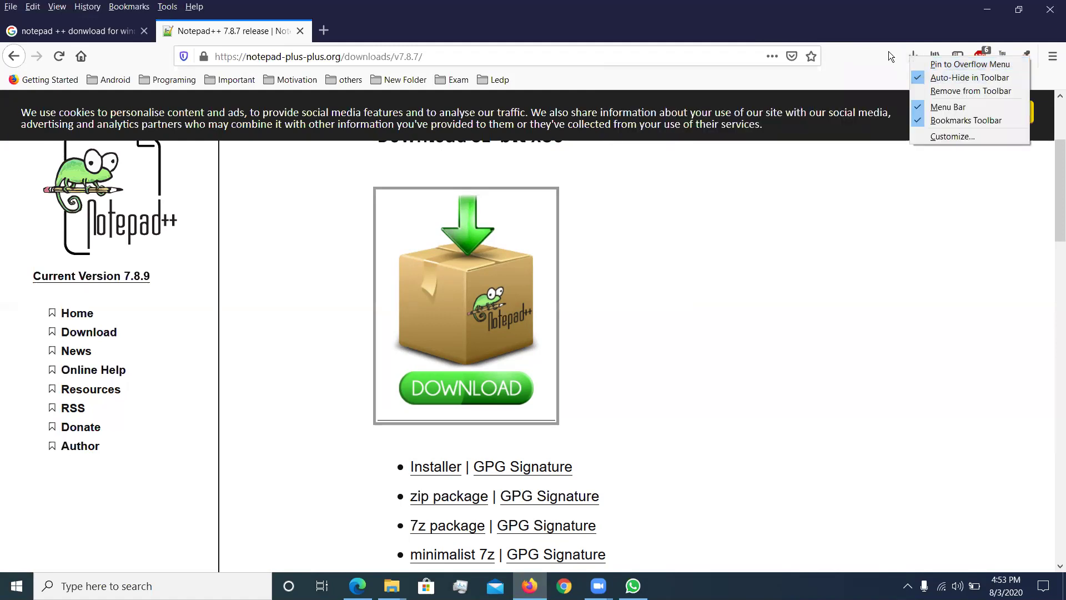
{"action": "left_click", "coordinate": [910, 60]}
{"action": "left_click", "coordinate": [911, 60]}
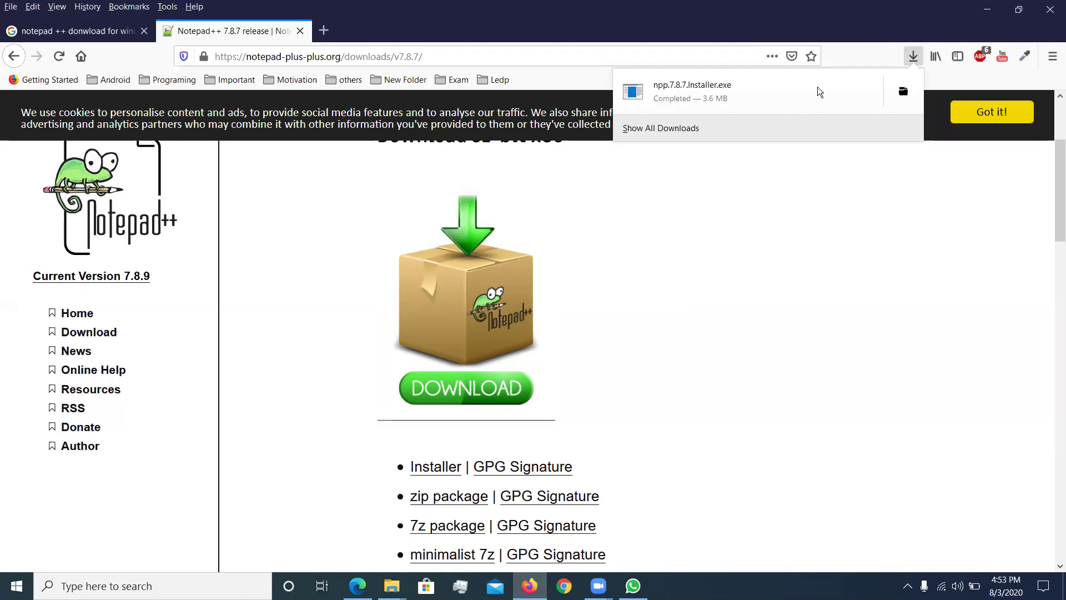
{"action": "right_click", "coordinate": [694, 102]}
{"action": "left_click", "coordinate": [724, 112]}
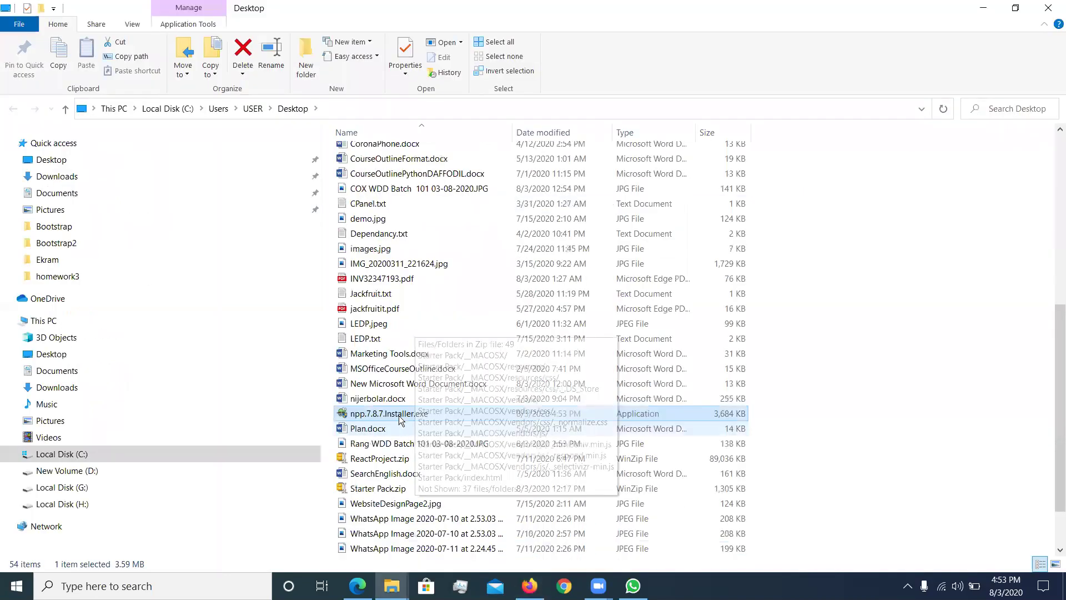
{"action": "double_click", "coordinate": [398, 415]}
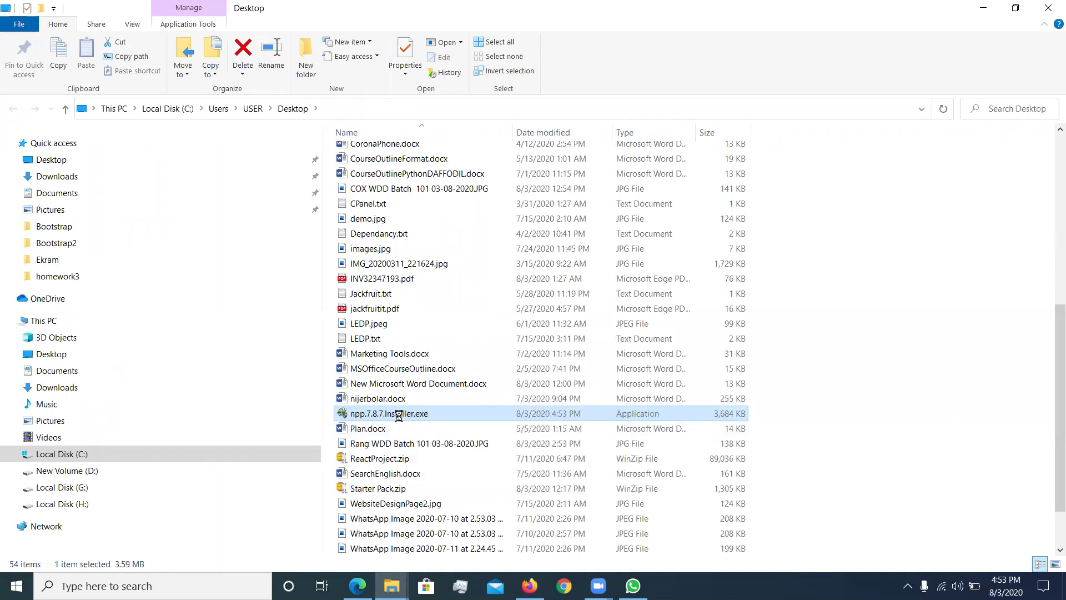
{"action": "right_click", "coordinate": [398, 415]}
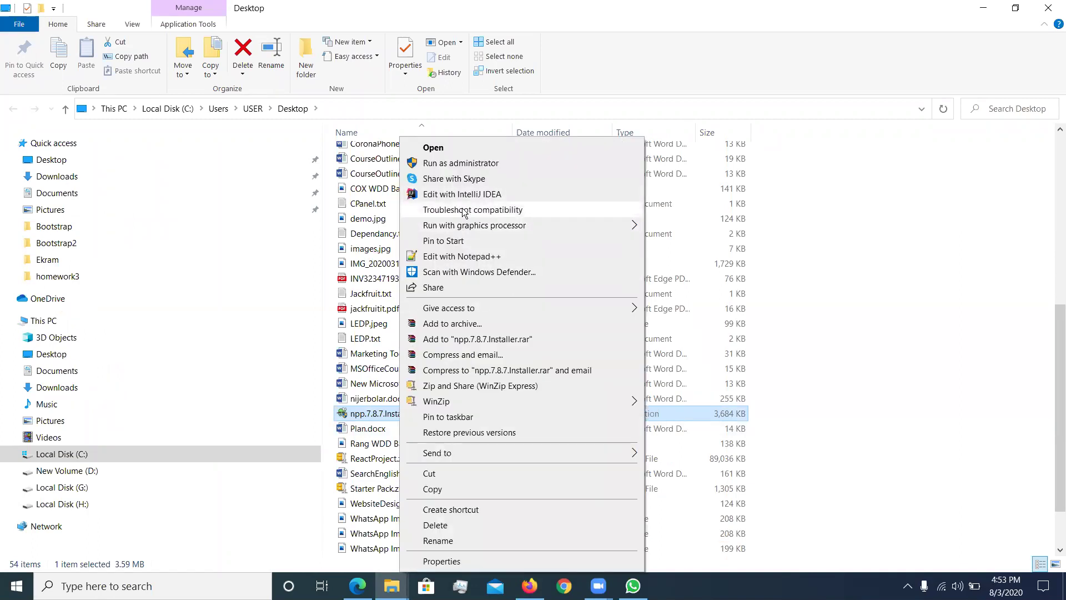
{"action": "left_click", "coordinate": [814, 277]}
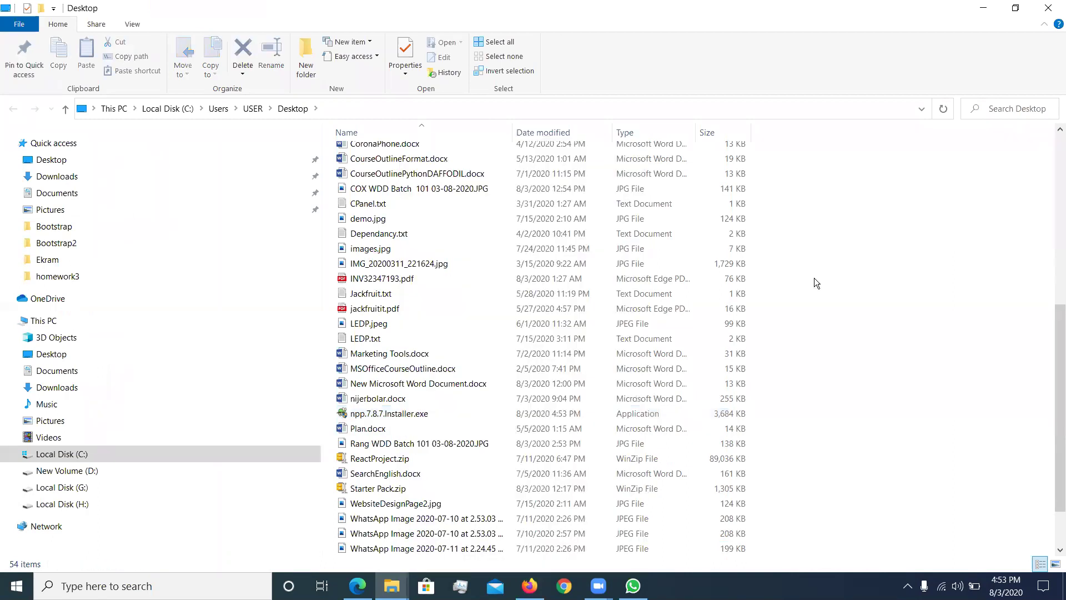
{"action": "left_click", "coordinate": [139, 586]}
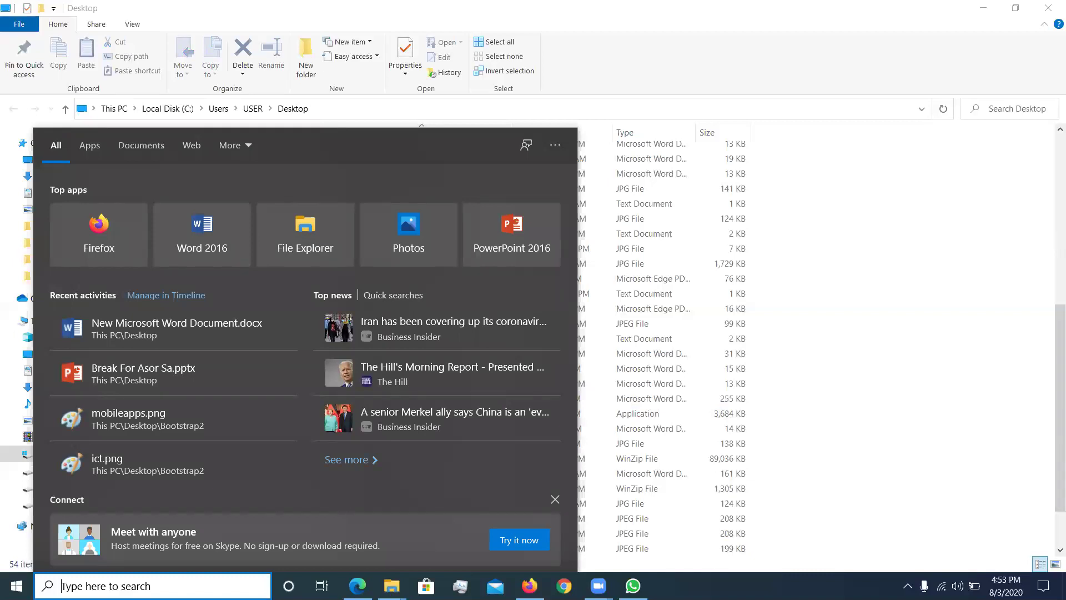
{"action": "left_click", "coordinate": [916, 350]}
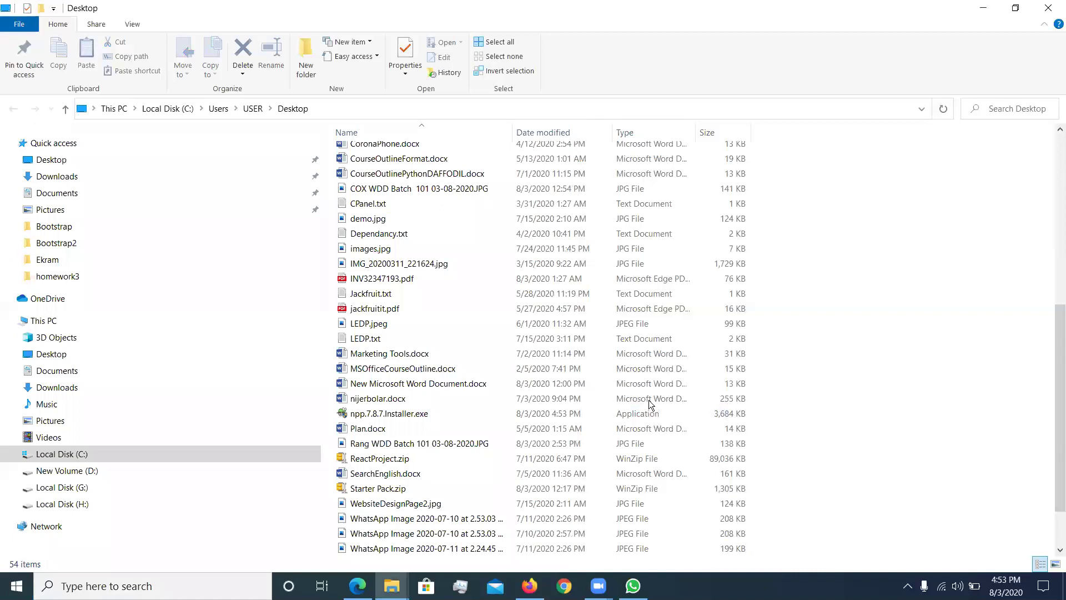
{"action": "left_click", "coordinate": [65, 584]}
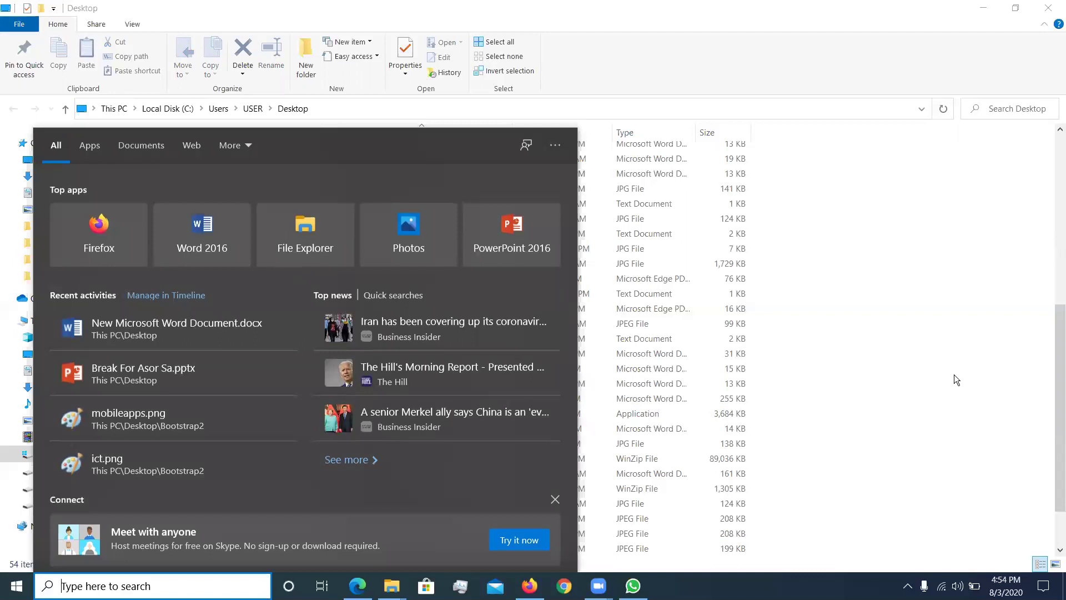
{"action": "left_click", "coordinate": [954, 379]}
- Open Programs and Features in the Control Panel to list the installed programs
{"action": "left_click", "coordinate": [194, 584]}
{"action": "type", "text": "co"}
{"action": "key", "text": "Return"}
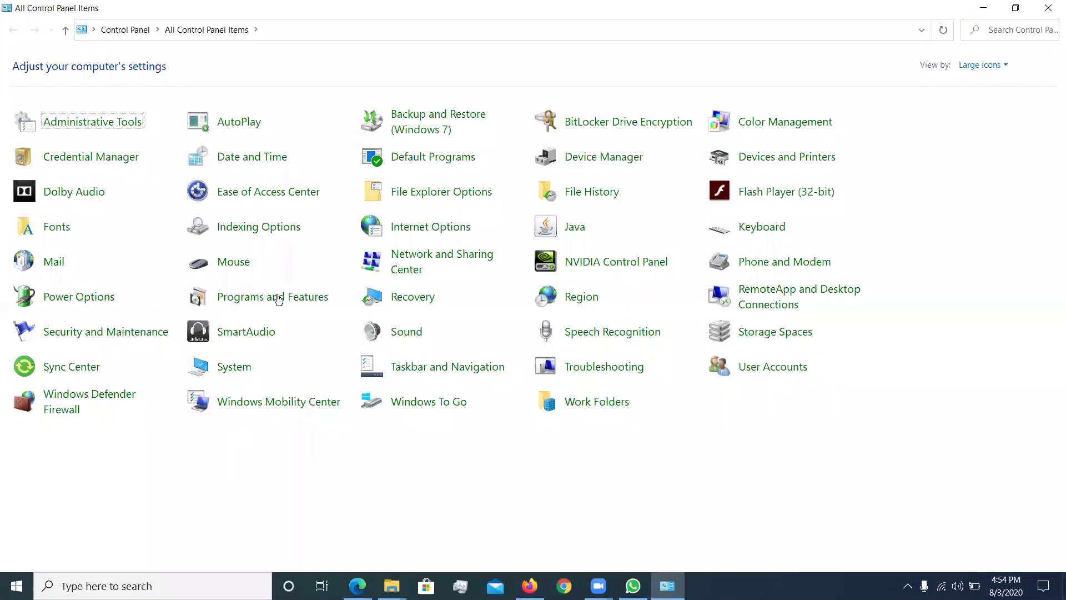
{"action": "left_click", "coordinate": [278, 297]}
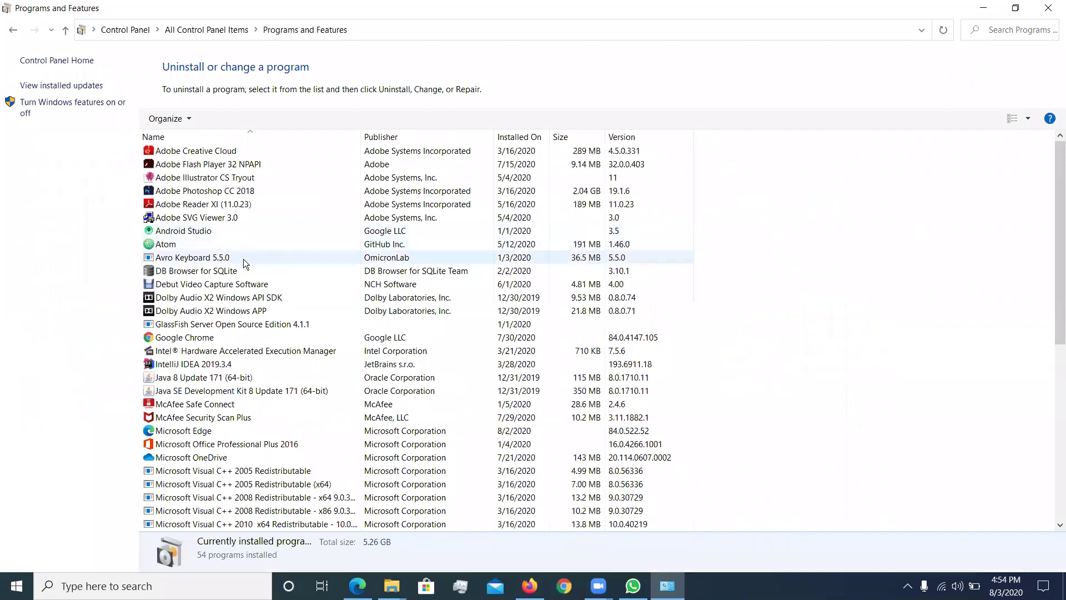
{"action": "left_click", "coordinate": [190, 119]}
{"action": "left_click", "coordinate": [84, 165]}
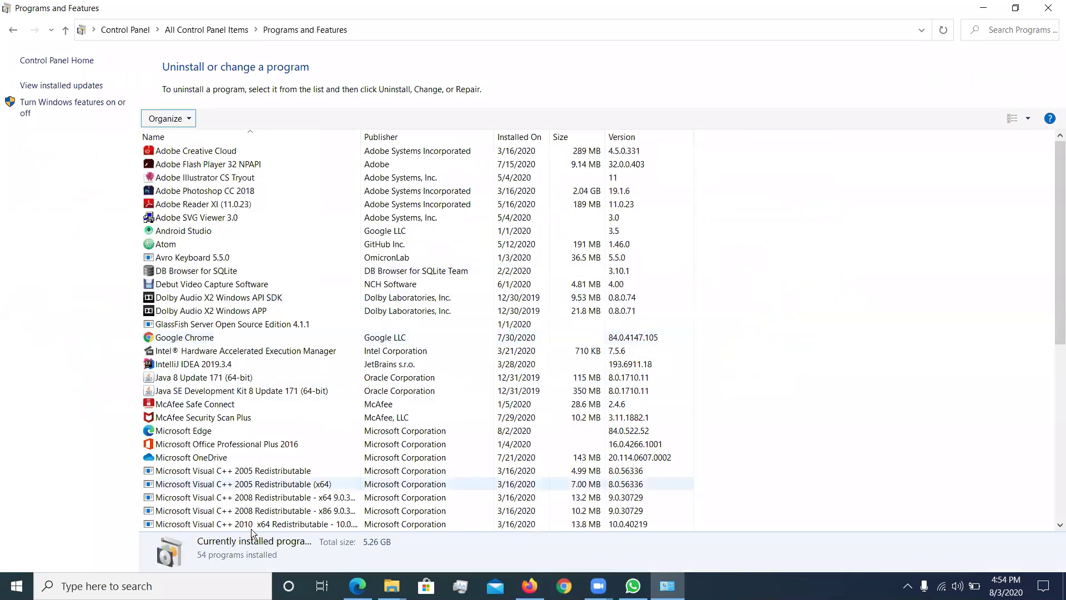
- Uninstall the existing Notepad++ v7 from the computer, then close the uninstaller and the installed programs window
{"action": "scroll", "coordinate": [247, 466], "scroll_direction": "down", "scroll_amount": 8}
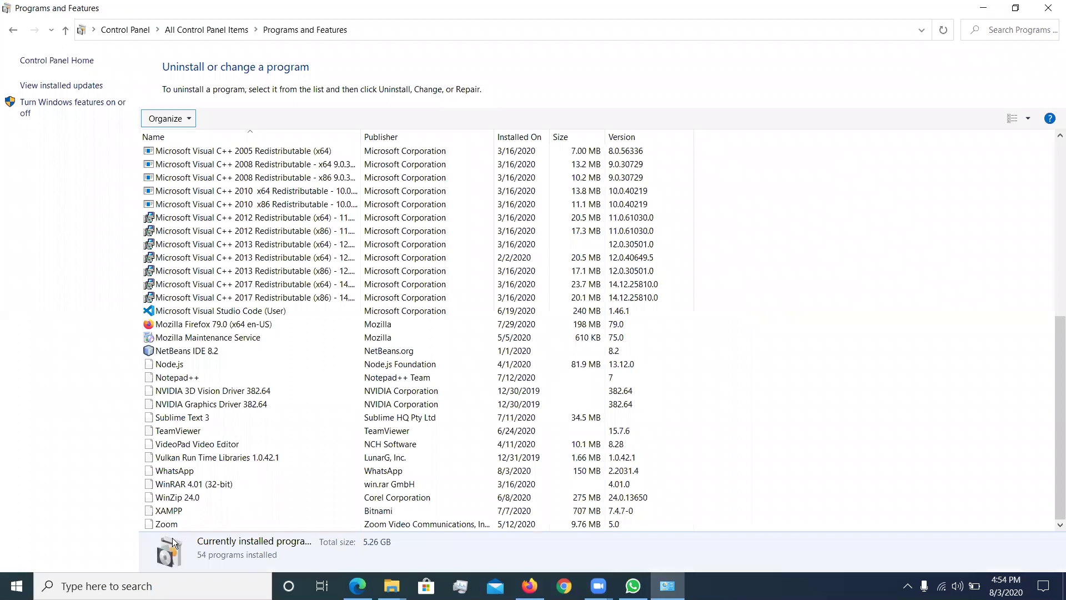
{"action": "left_click", "coordinate": [178, 379]}
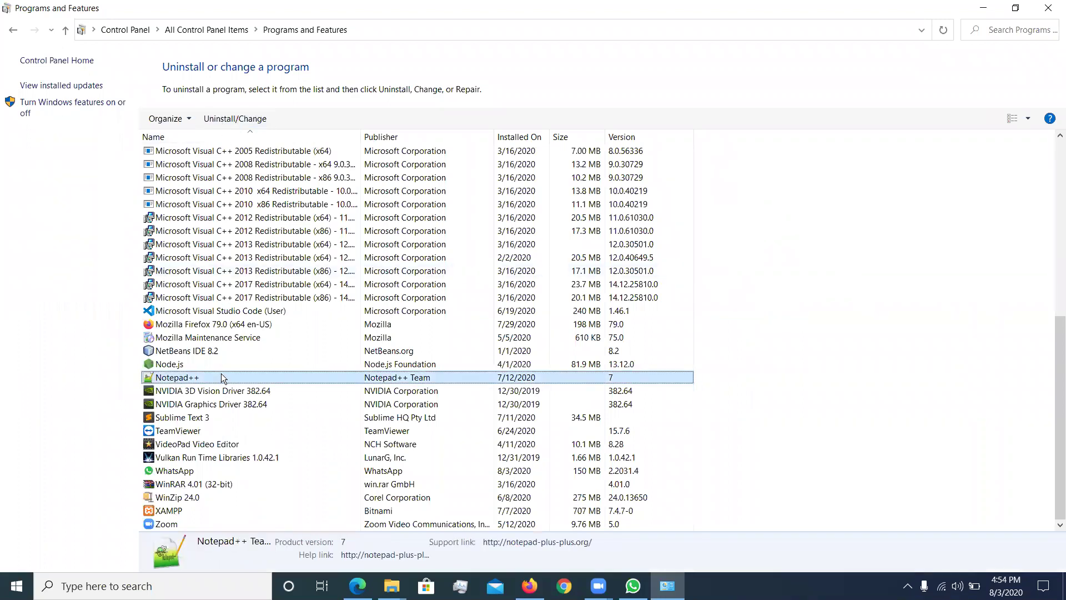
{"action": "left_click", "coordinate": [224, 118]}
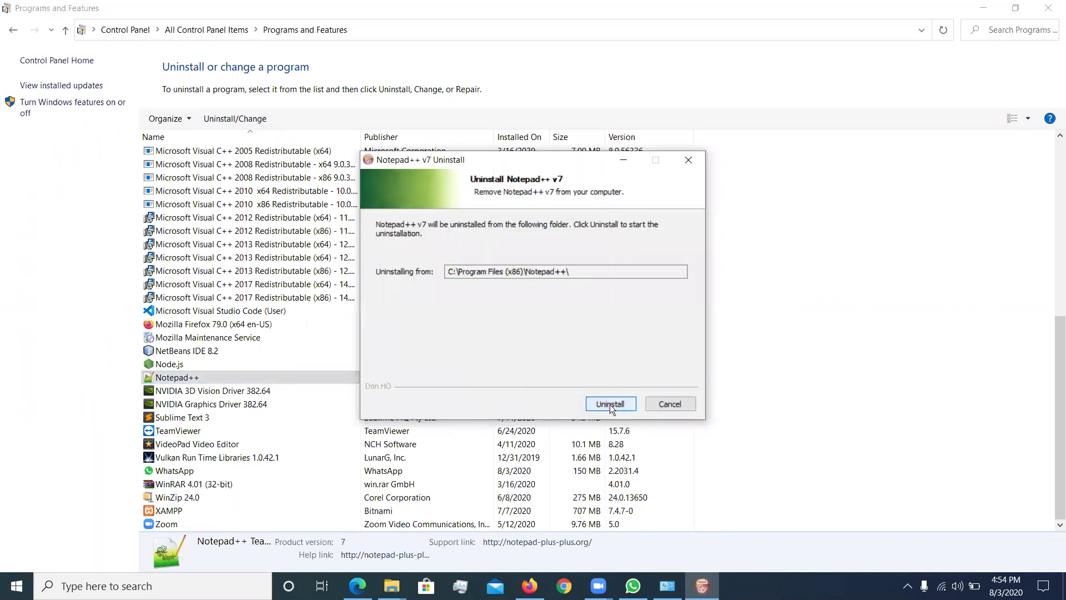
{"action": "left_click", "coordinate": [609, 404]}
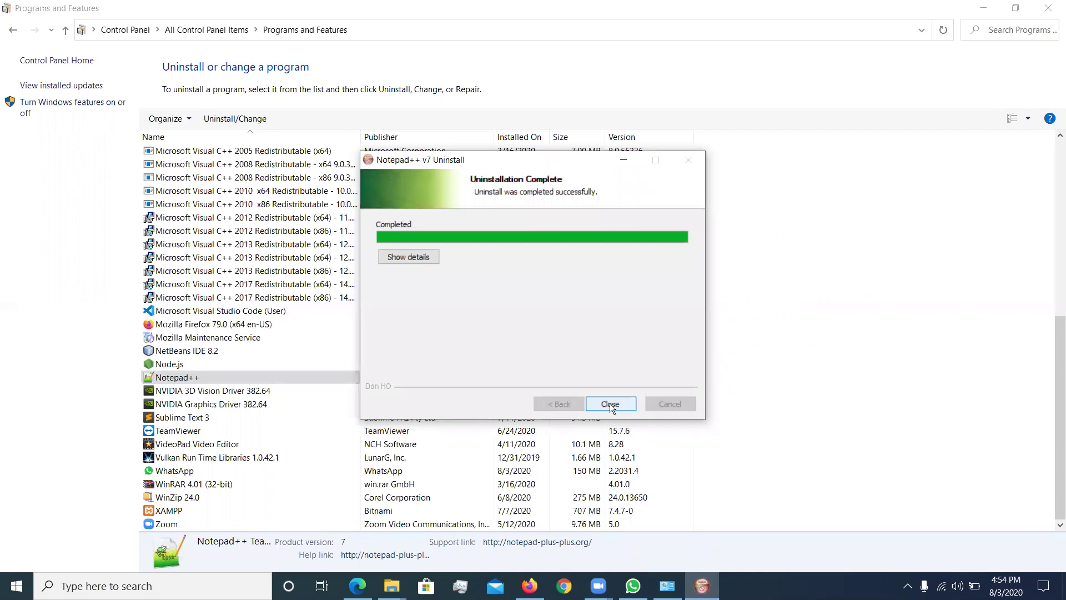
{"action": "left_click", "coordinate": [610, 403]}
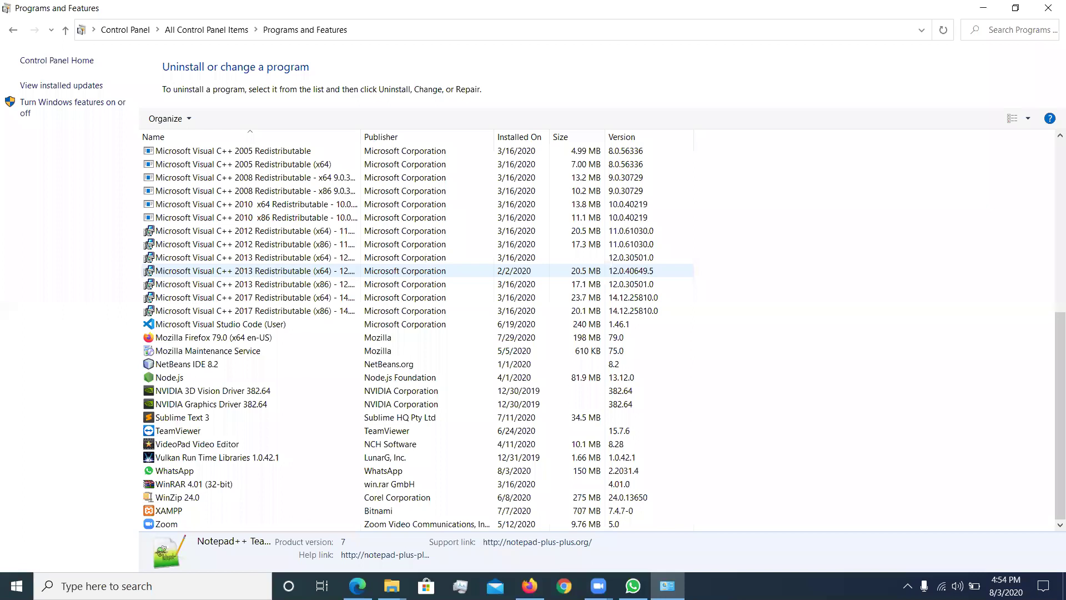
{"action": "key", "text": "alt+F4"}
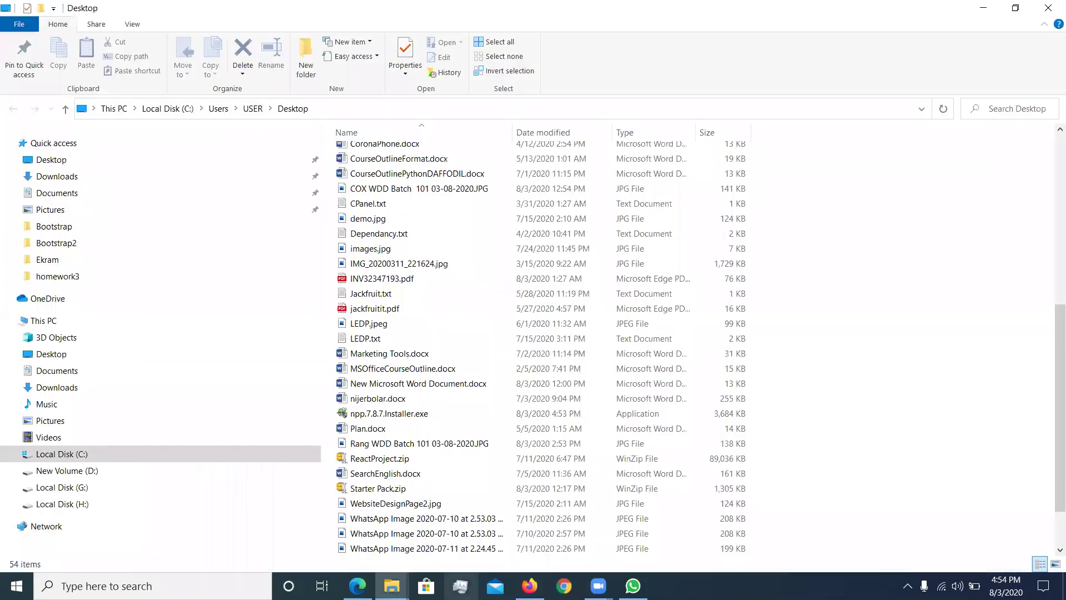
- Run npp.7.8.7.Installer.exe from the Desktop folder as administrator with English as the installer language
{"action": "left_click", "coordinate": [391, 586]}
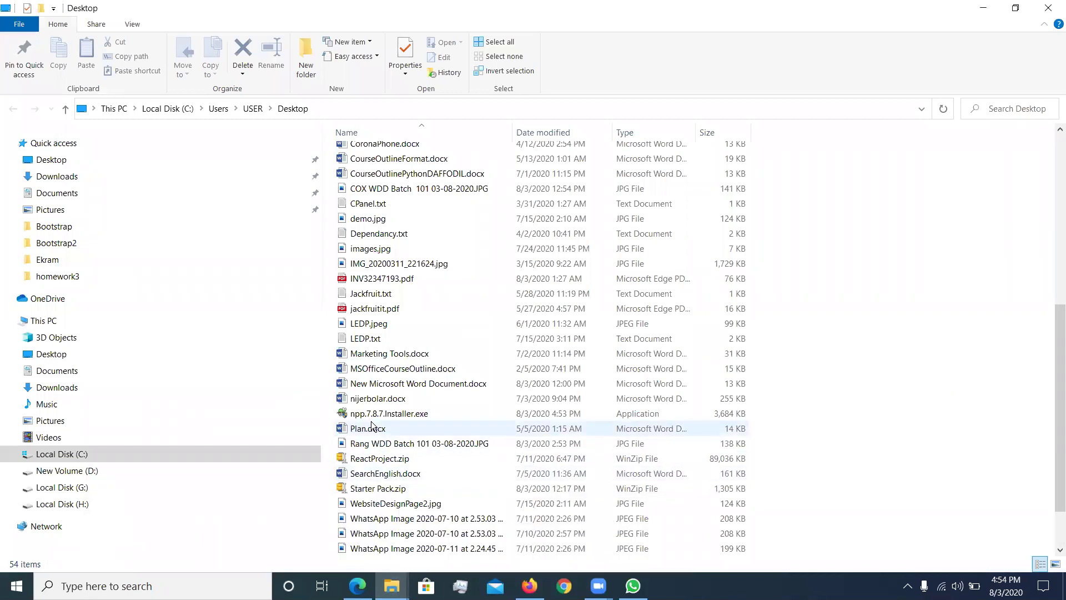
{"action": "double_click", "coordinate": [368, 413]}
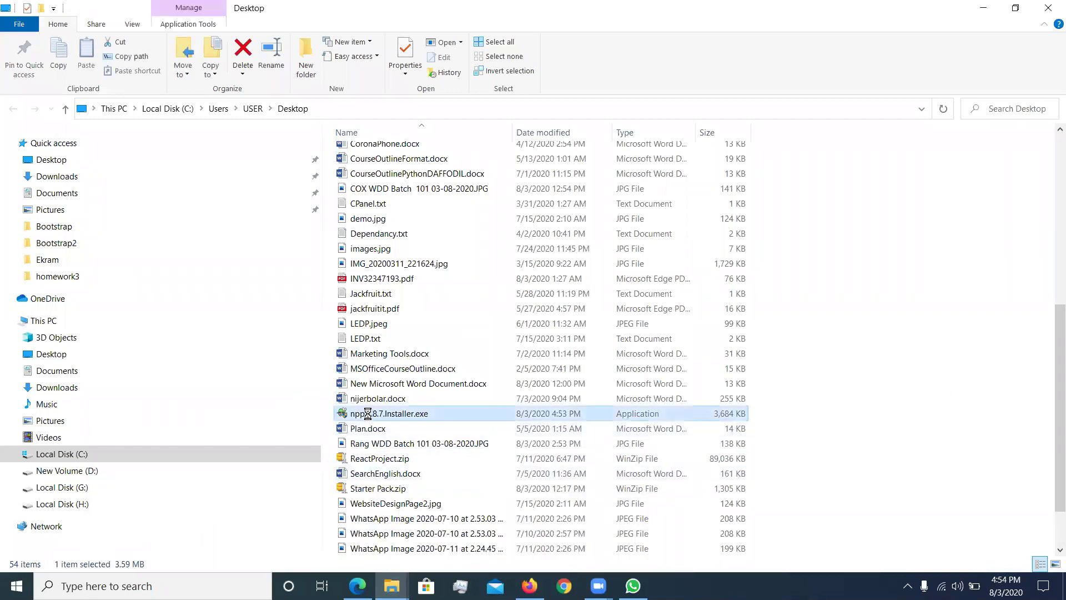
{"action": "right_click", "coordinate": [367, 413]}
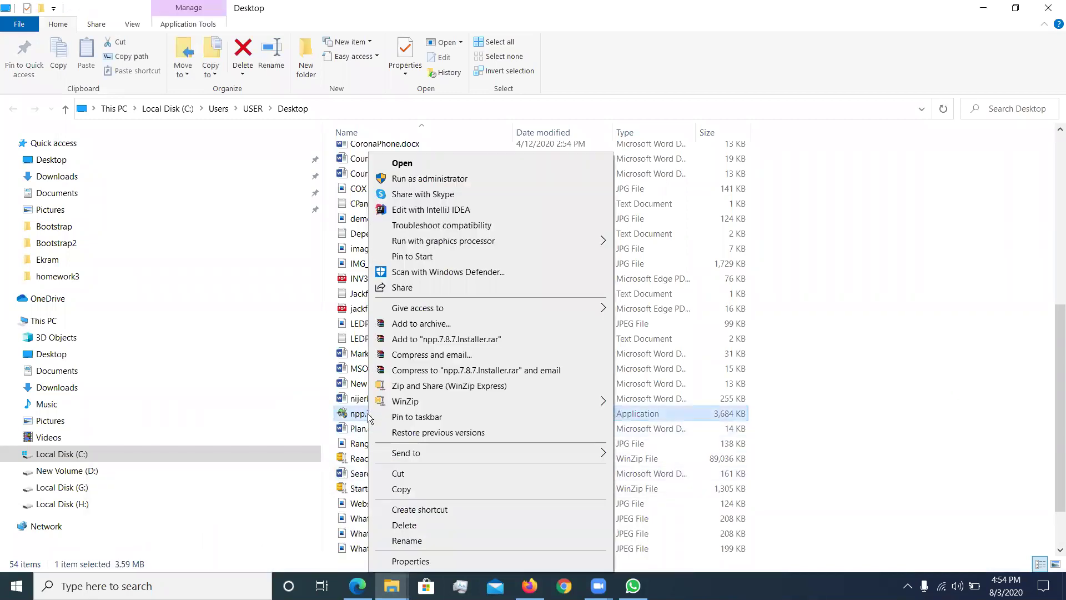
{"action": "left_click", "coordinate": [439, 180]}
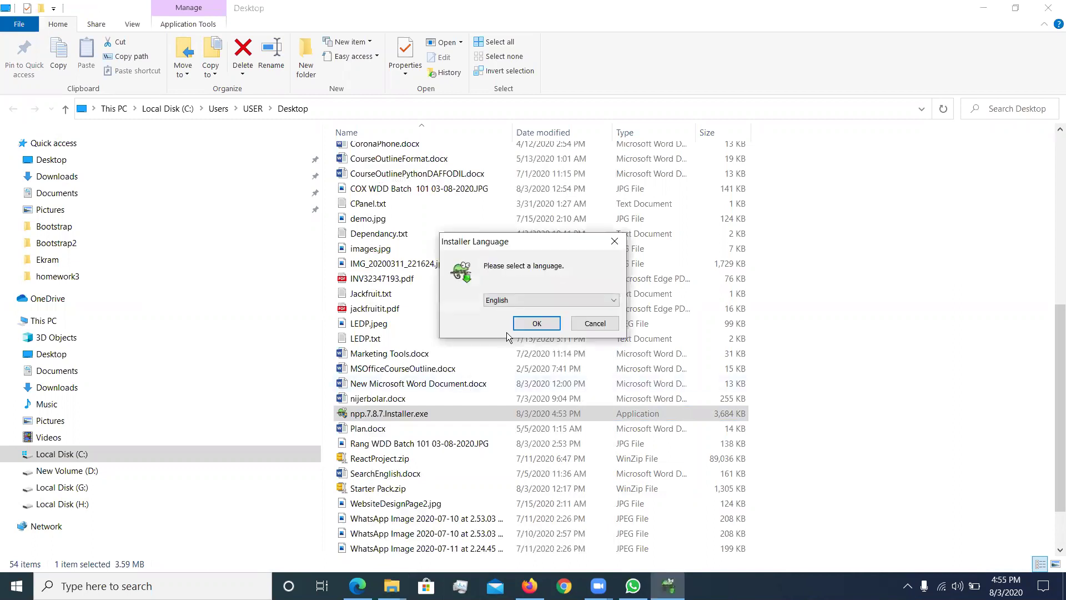
{"action": "left_click", "coordinate": [536, 301]}
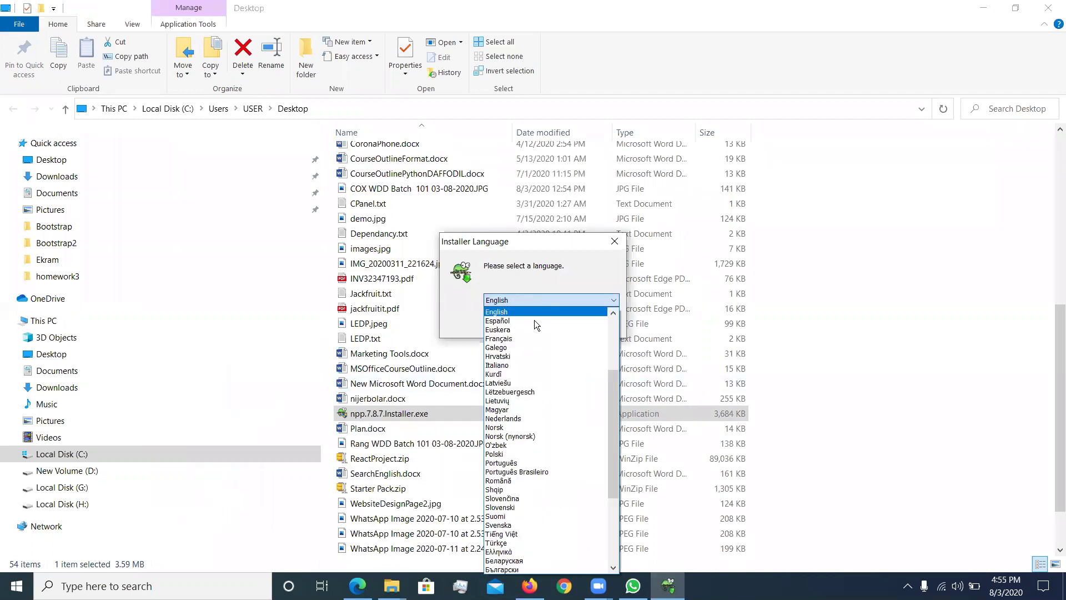
{"action": "key", "text": "Return"}
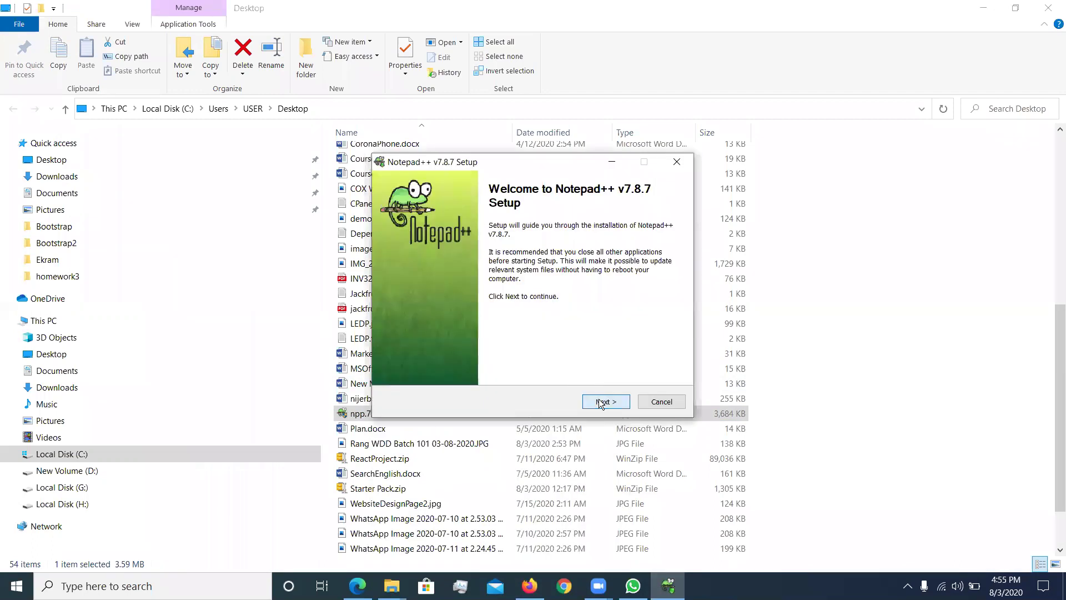
- Review the Notepad++ v7.8.7 license agreement through to its end and accept the terms
{"action": "left_click", "coordinate": [600, 402]}
{"action": "scroll", "coordinate": [566, 308], "scroll_direction": "down", "scroll_amount": 3}
{"action": "scroll", "coordinate": [567, 306], "scroll_direction": "down", "scroll_amount": 6}
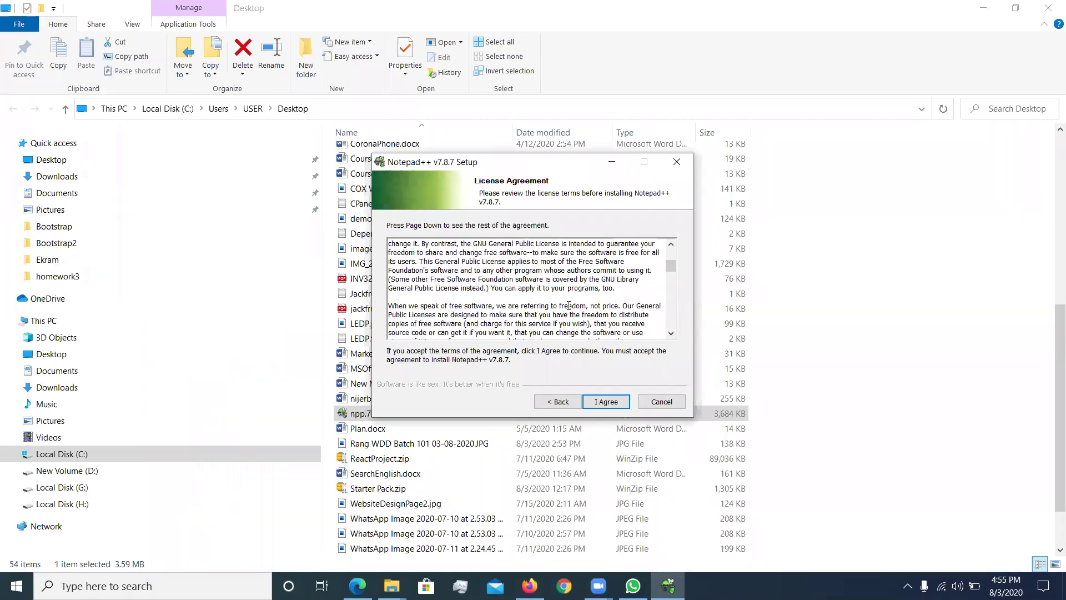
{"action": "scroll", "coordinate": [569, 306], "scroll_direction": "down", "scroll_amount": 10}
{"action": "scroll", "coordinate": [568, 306], "scroll_direction": "down", "scroll_amount": 15}
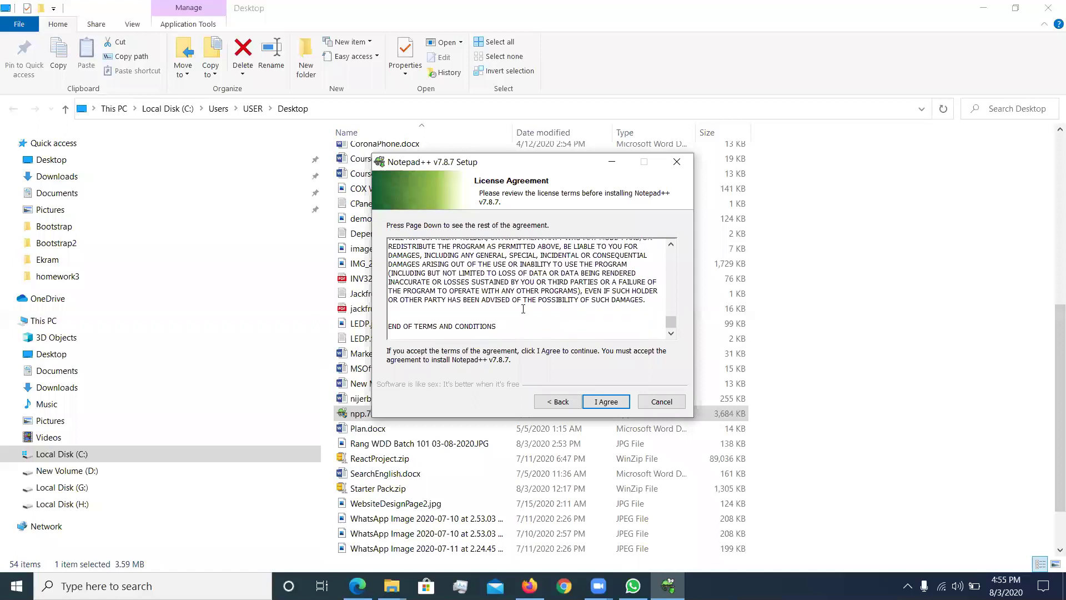
{"action": "scroll", "coordinate": [530, 326], "scroll_direction": "up", "scroll_amount": 2}
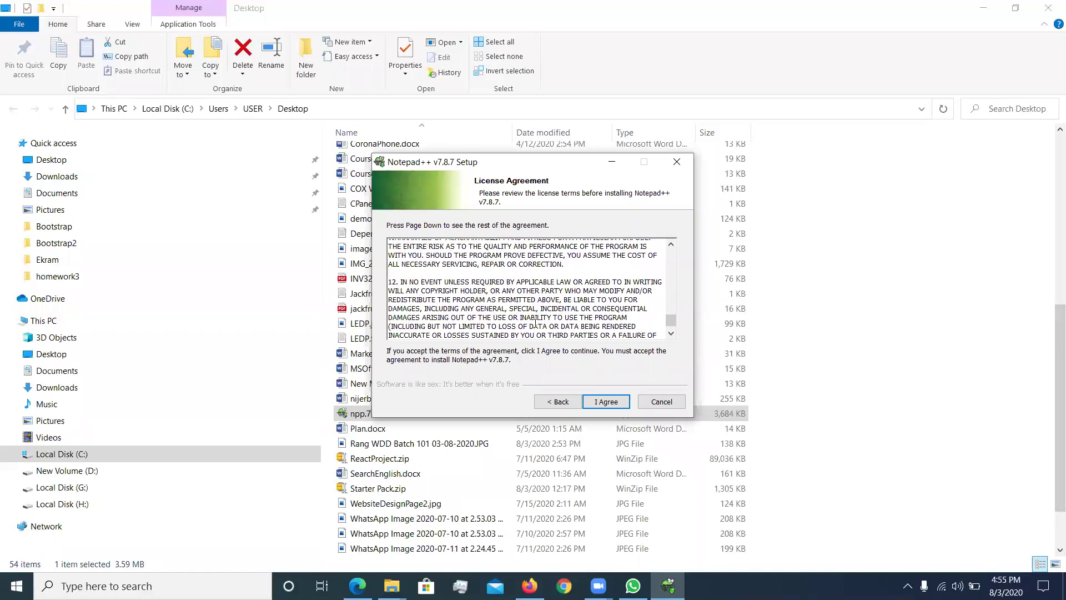
{"action": "scroll", "coordinate": [535, 323], "scroll_direction": "down", "scroll_amount": 2}
{"action": "scroll", "coordinate": [536, 324], "scroll_direction": "up", "scroll_amount": 6}
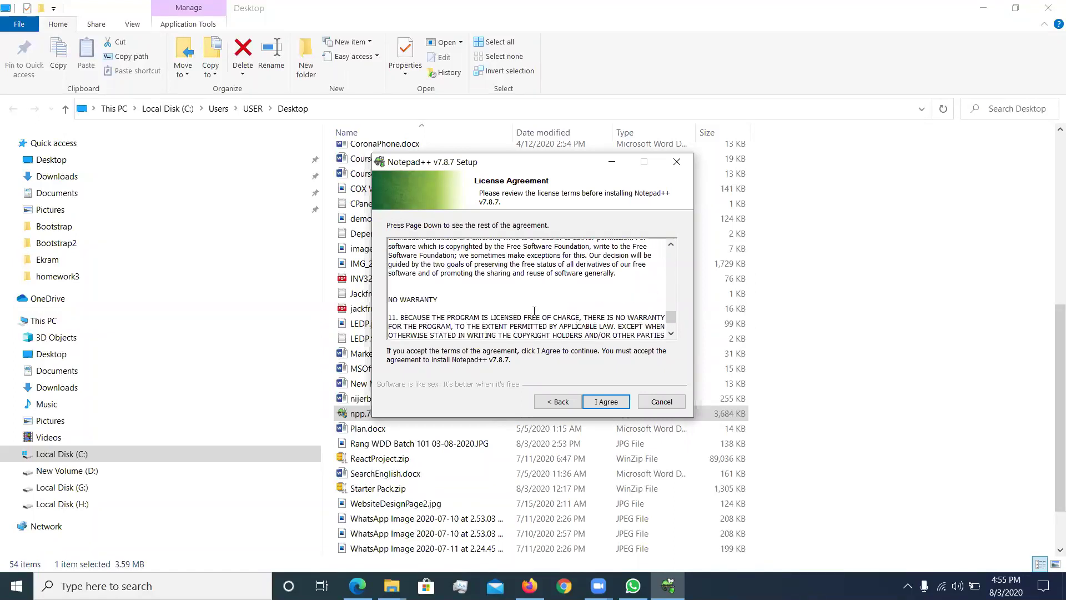
{"action": "scroll", "coordinate": [536, 324], "scroll_direction": "up", "scroll_amount": 10}
{"action": "scroll", "coordinate": [510, 282], "scroll_direction": "up", "scroll_amount": 15}
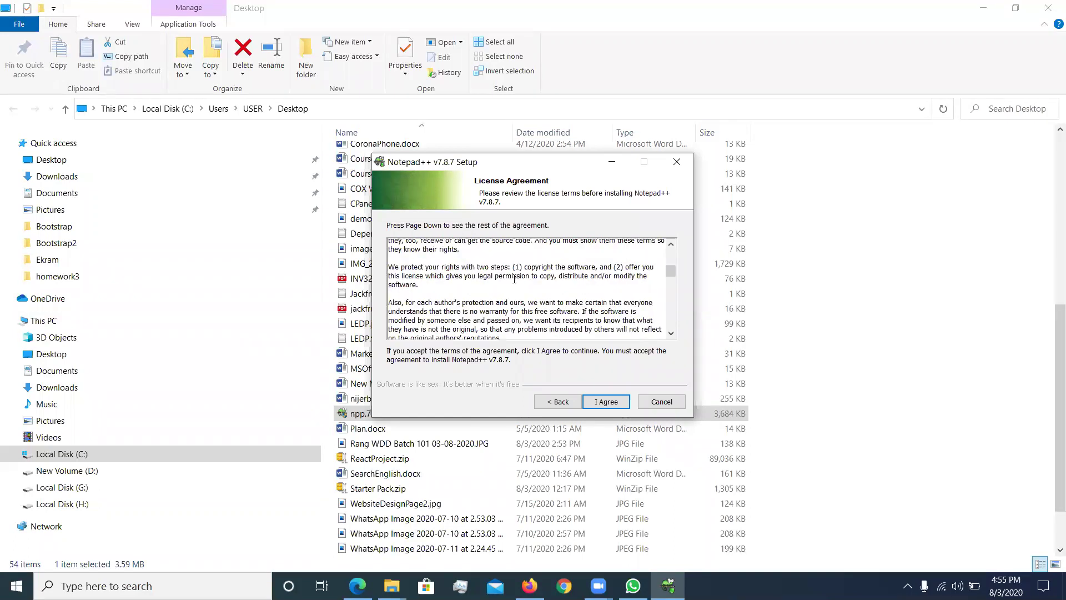
{"action": "scroll", "coordinate": [514, 279], "scroll_direction": "up", "scroll_amount": 6}
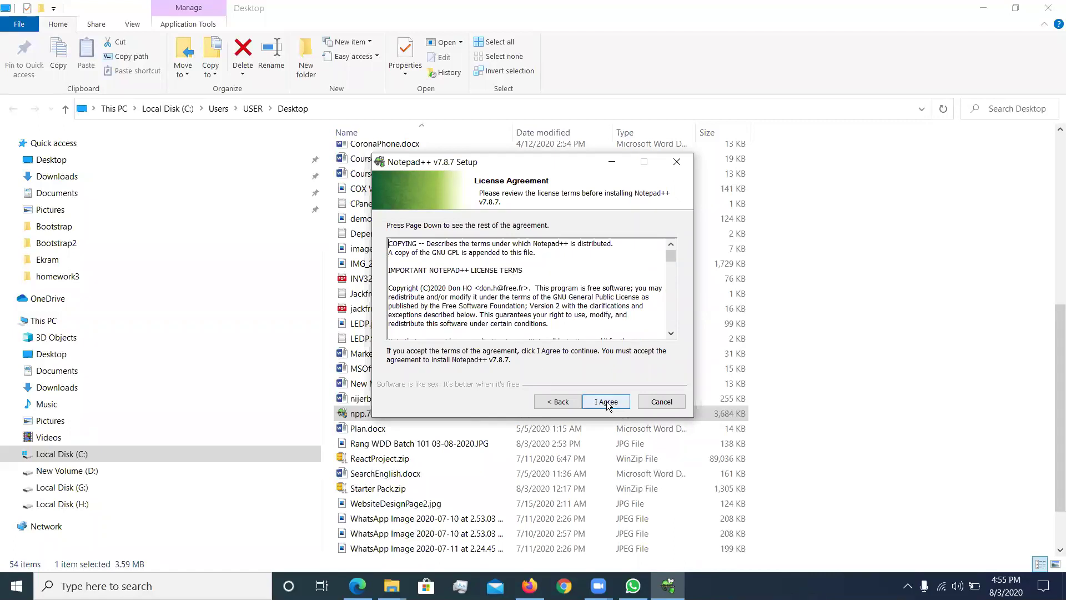
{"action": "scroll", "coordinate": [557, 255], "scroll_direction": "down", "scroll_amount": 6}
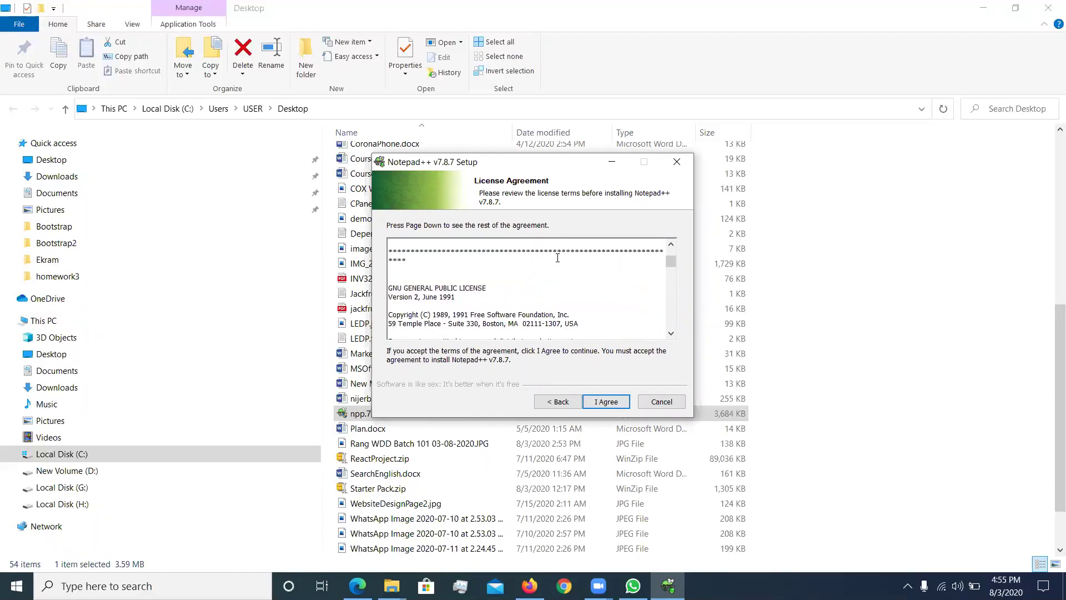
{"action": "left_click", "coordinate": [608, 407]}
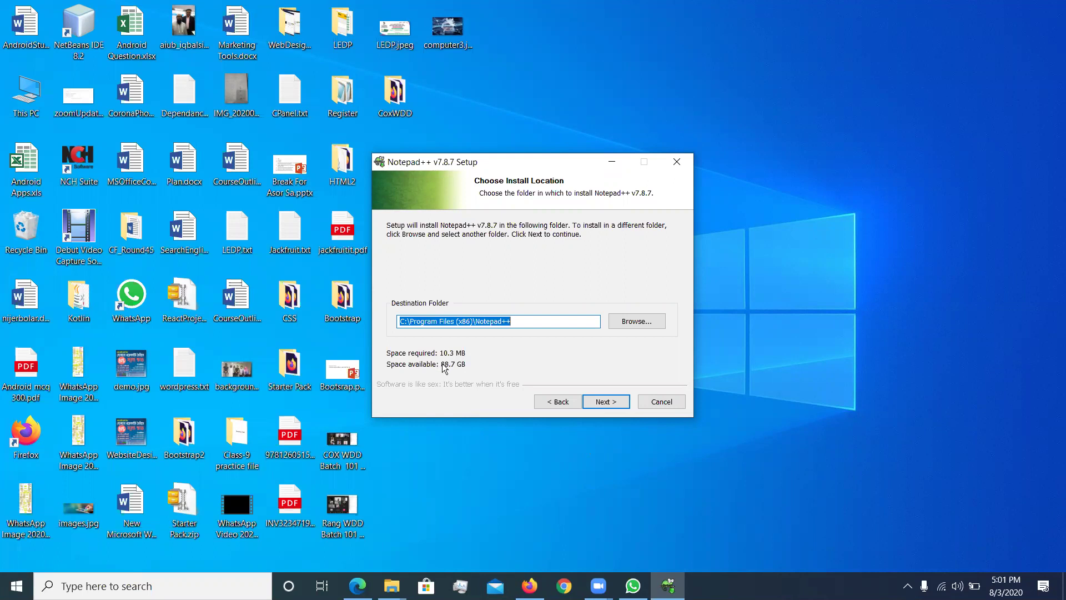
- Install Notepad++ v7.8.7 to C:\Program Files (x86)\Notepad++ with the preselected components and a desktop shortcut
{"action": "left_click", "coordinate": [616, 401]}
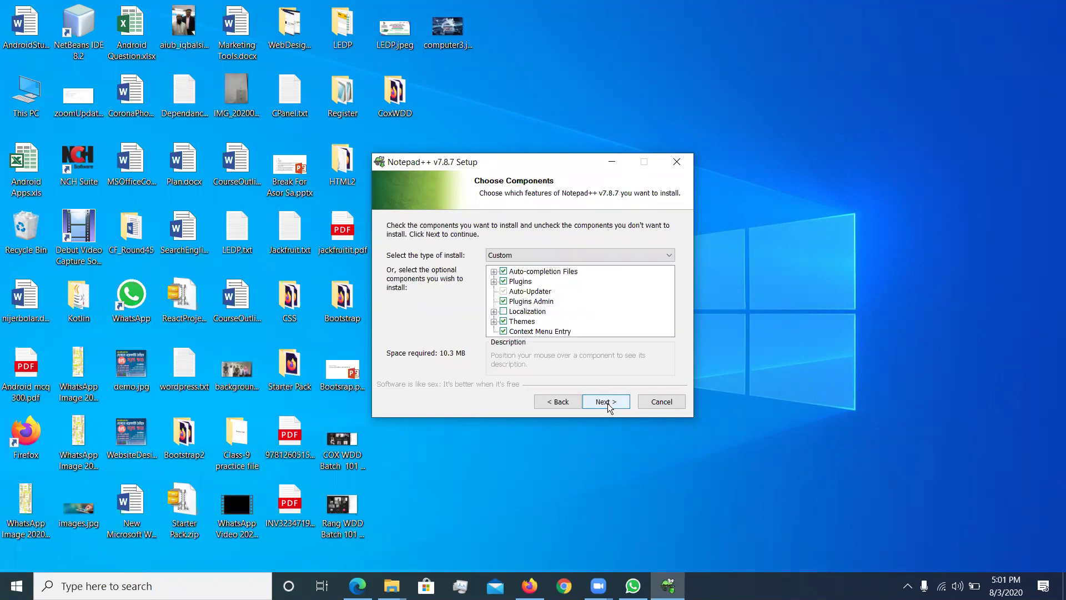
{"action": "left_click", "coordinate": [606, 401]}
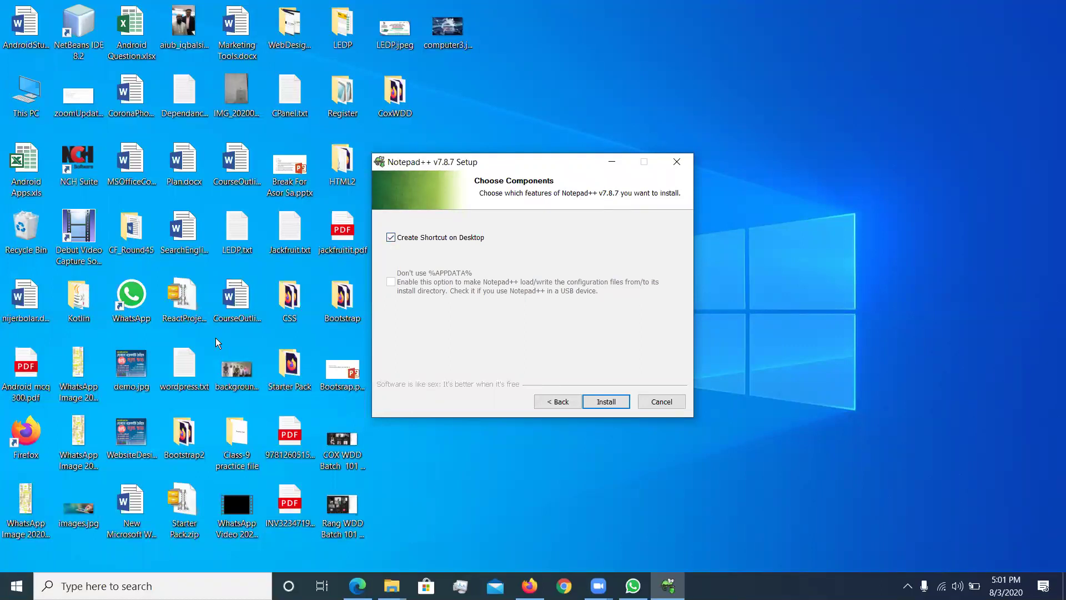
{"action": "left_click", "coordinate": [391, 239]}
{"action": "left_click", "coordinate": [601, 401]}
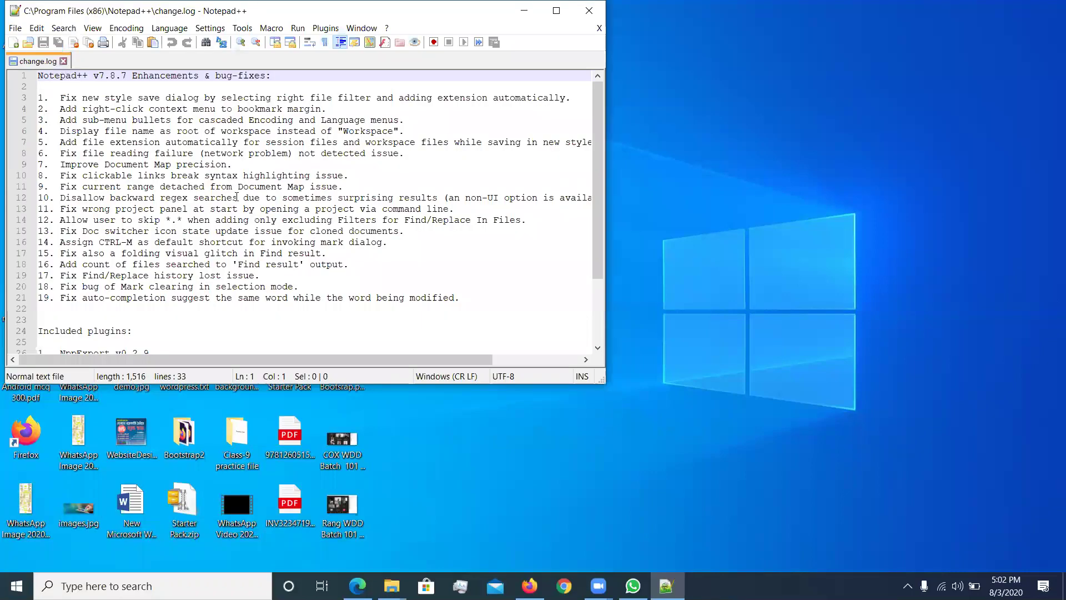
- Skim the change.log file, close it, and maximize the Notepad++ window
{"action": "scroll", "coordinate": [235, 189], "scroll_direction": "down", "scroll_amount": 3}
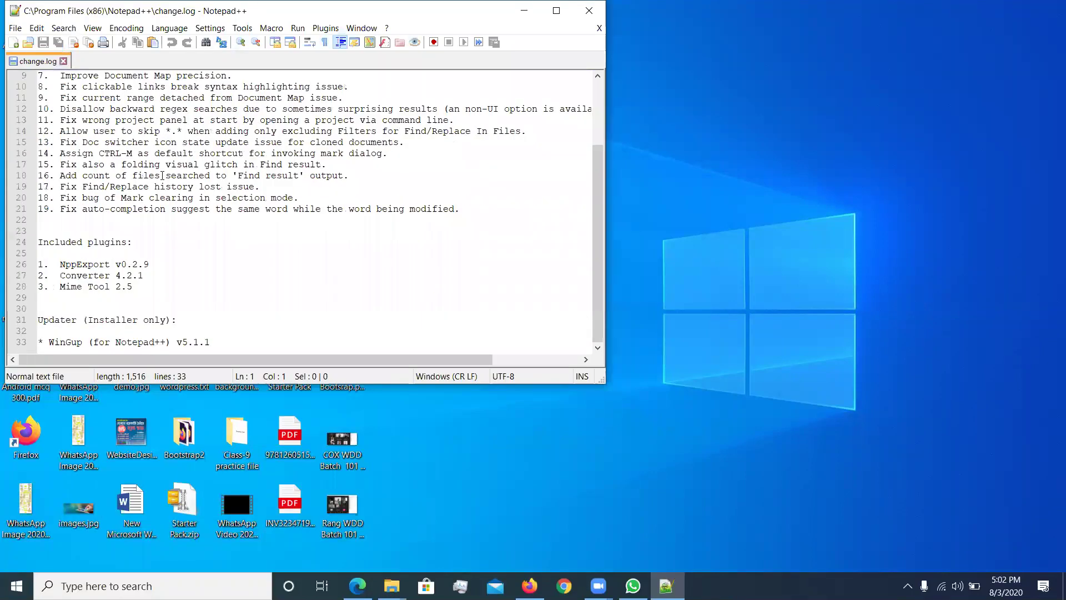
{"action": "left_click", "coordinate": [64, 62]}
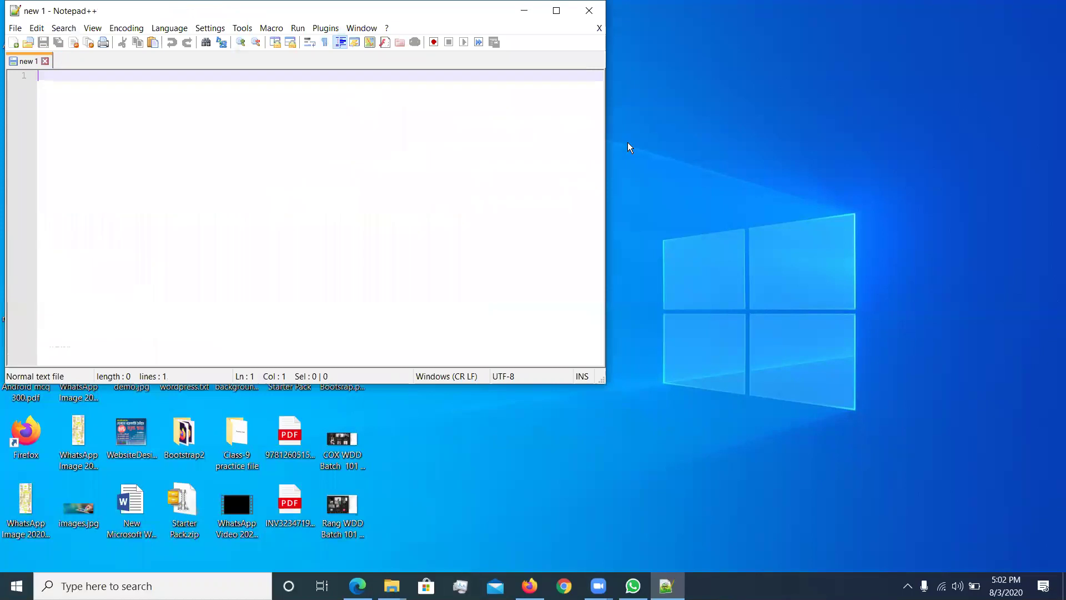
{"action": "left_click", "coordinate": [558, 12]}
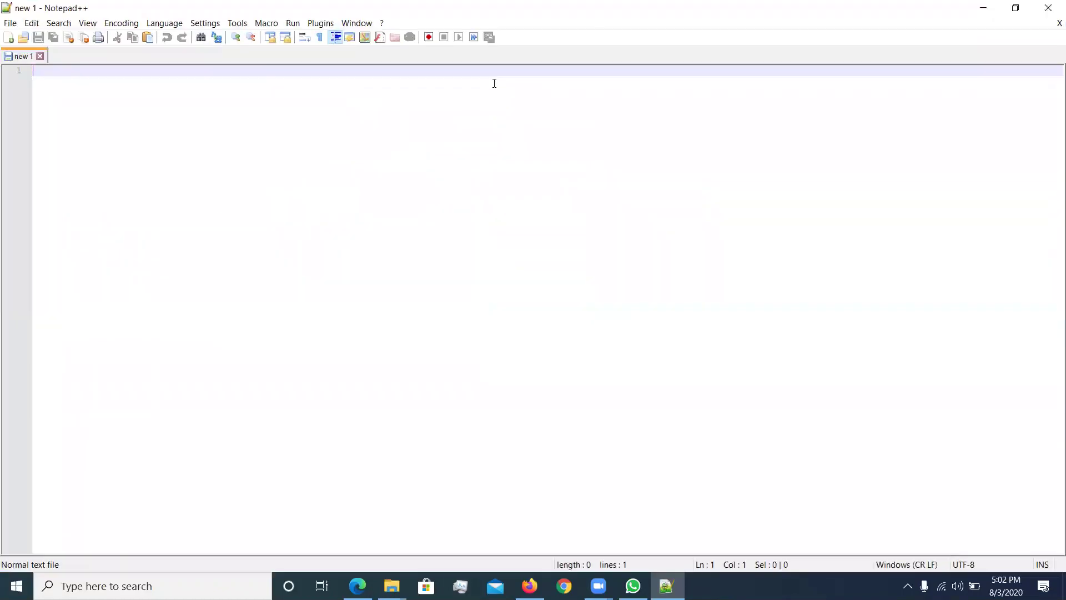
{"action": "left_click", "coordinate": [291, 20]}
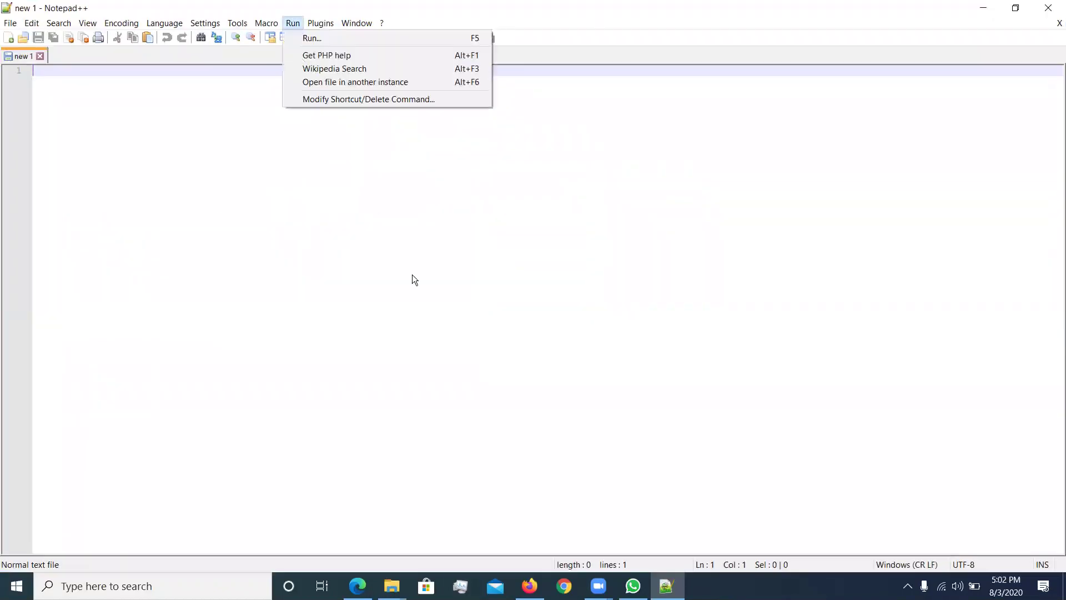
{"action": "left_click", "coordinate": [414, 284]}
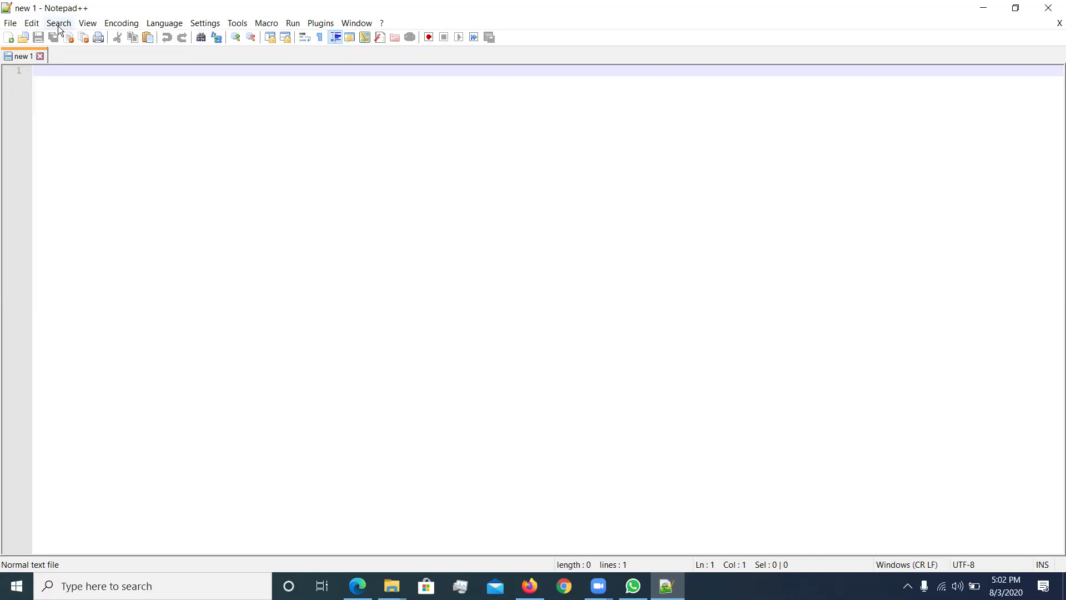
{"action": "left_click", "coordinate": [15, 27]}
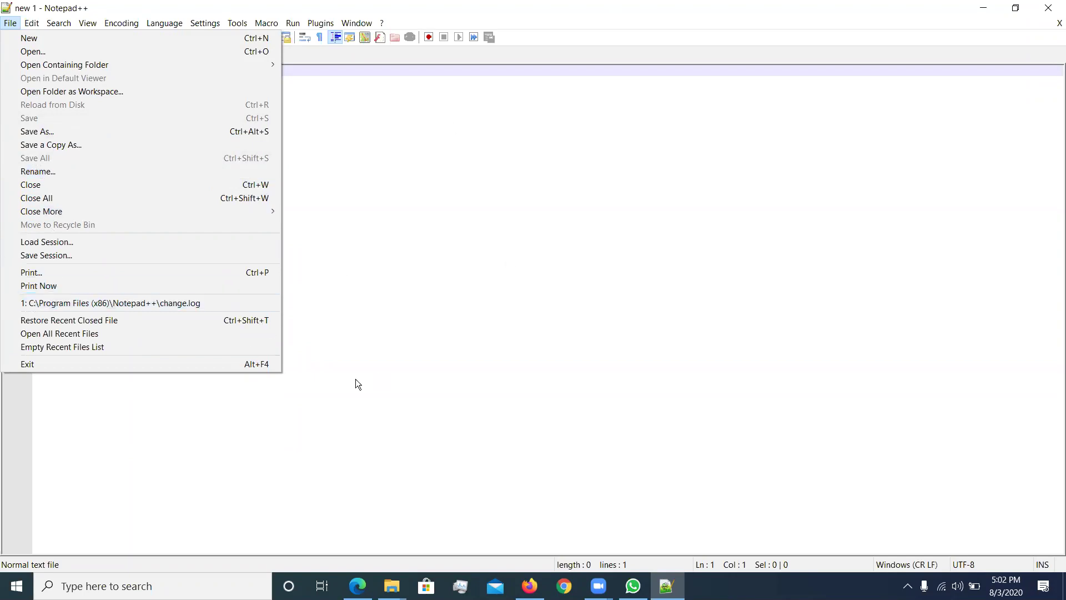
{"action": "left_click", "coordinate": [434, 274]}
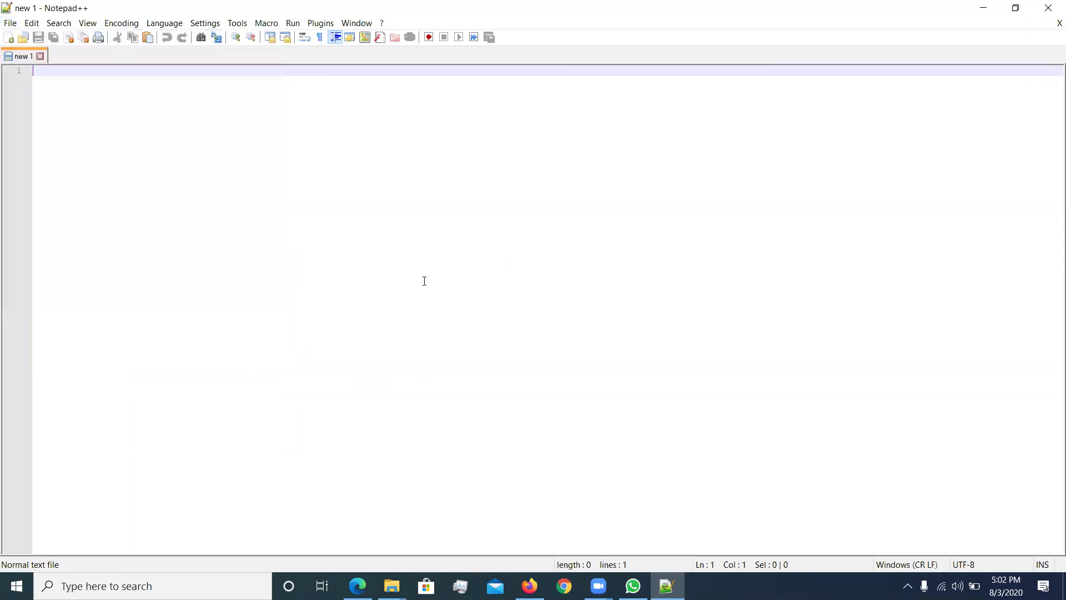
{"action": "left_click", "coordinate": [32, 23]}
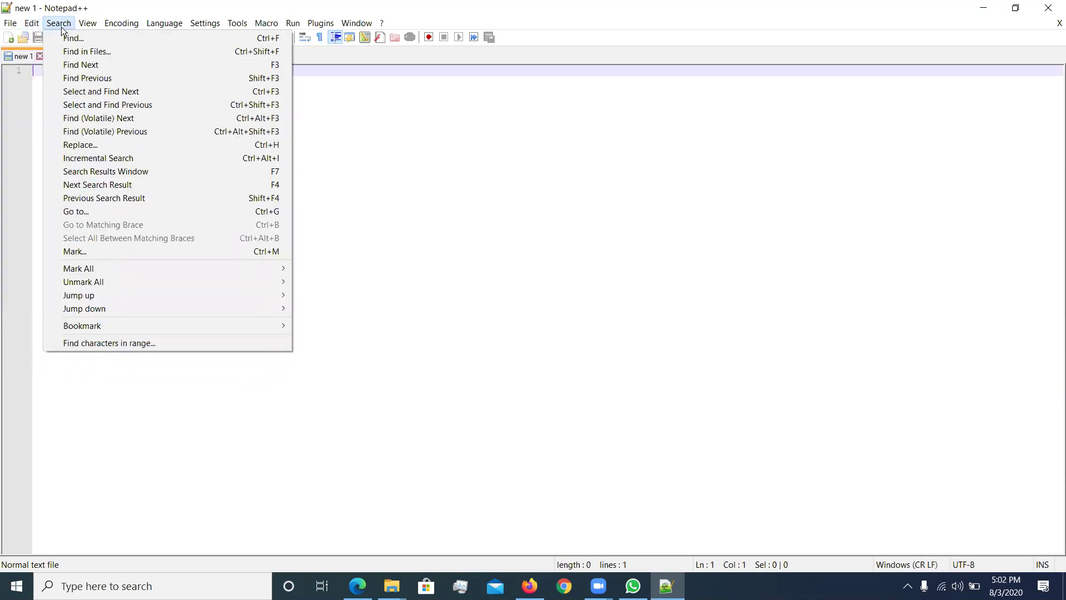
{"action": "mouse_move", "coordinate": [77, 24]}
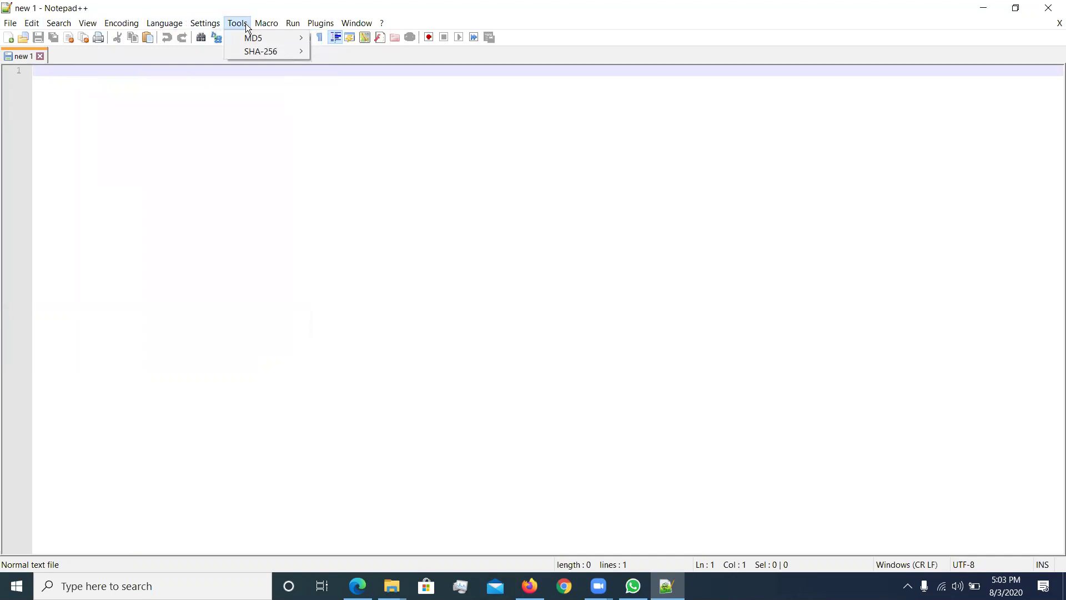
{"action": "mouse_move", "coordinate": [291, 23]}
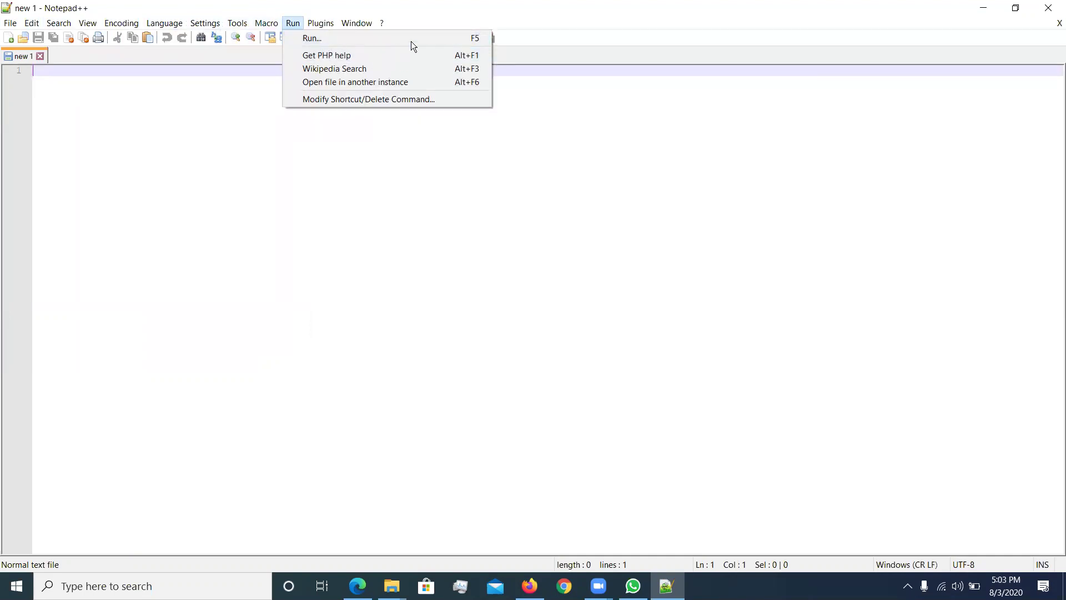
{"action": "left_click", "coordinate": [742, 154]}
{"action": "left_click", "coordinate": [298, 27]}
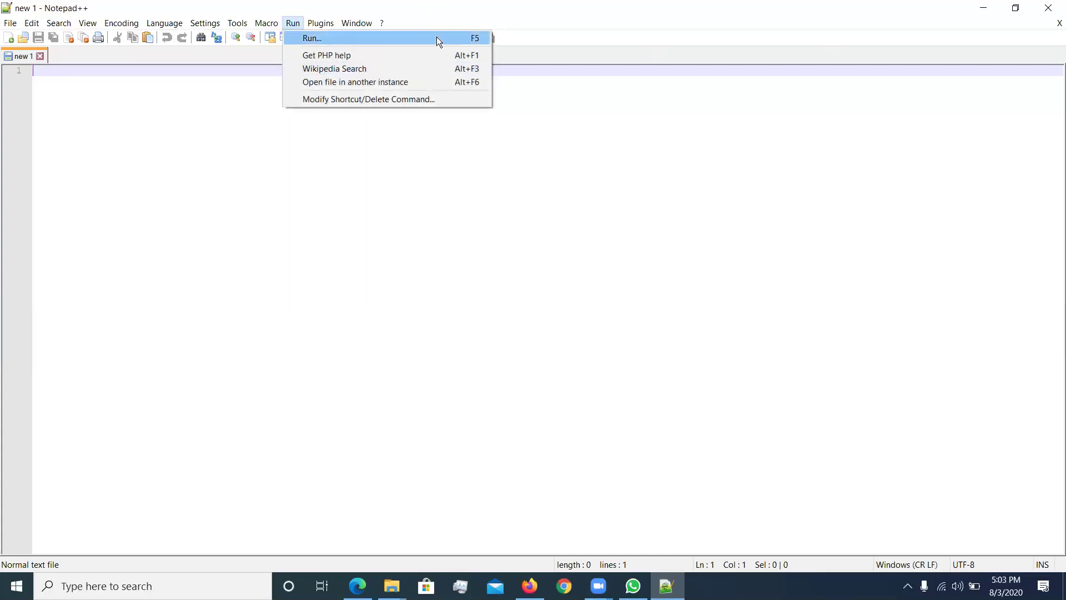
{"action": "left_click", "coordinate": [535, 299]}
{"action": "left_click", "coordinate": [317, 23]}
{"action": "mouse_move", "coordinate": [356, 38]}
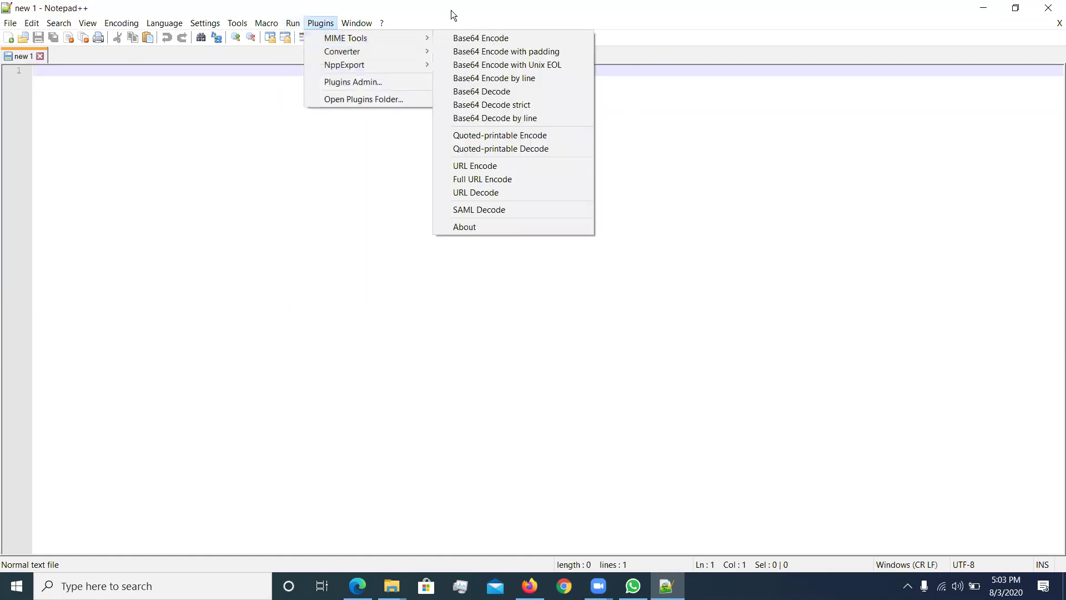
{"action": "left_click", "coordinate": [799, 191]}
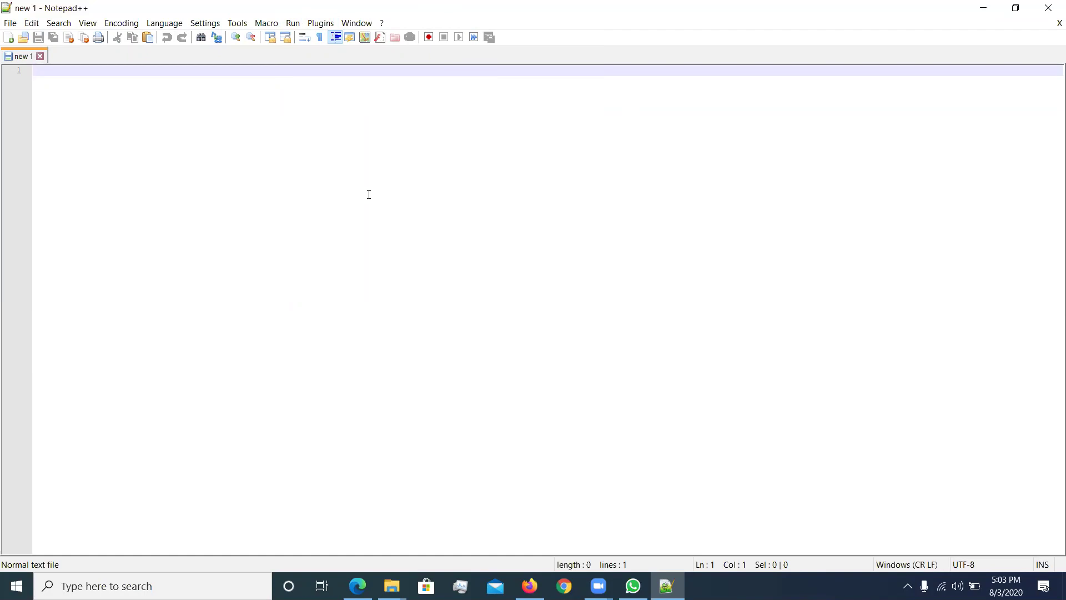
{"action": "left_click", "coordinate": [317, 26]}
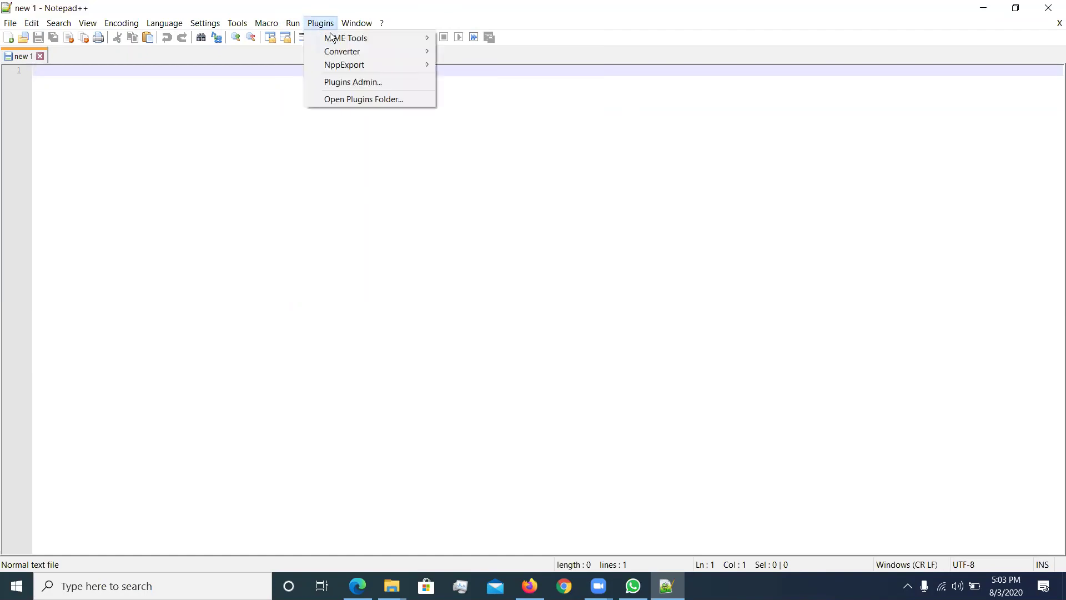
{"action": "left_click", "coordinate": [672, 249]}
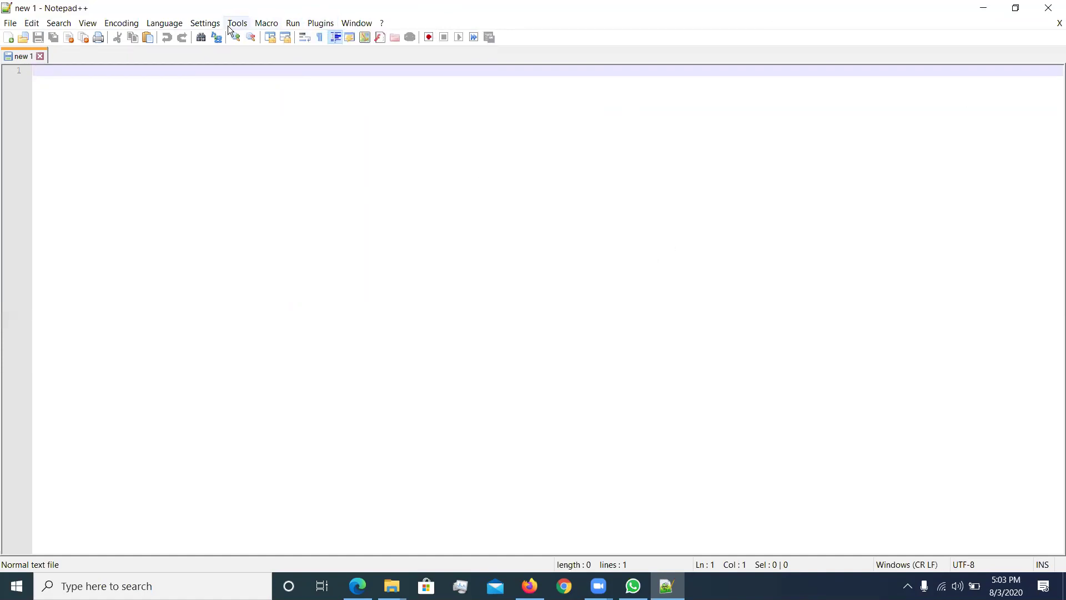
{"action": "left_click", "coordinate": [10, 25]}
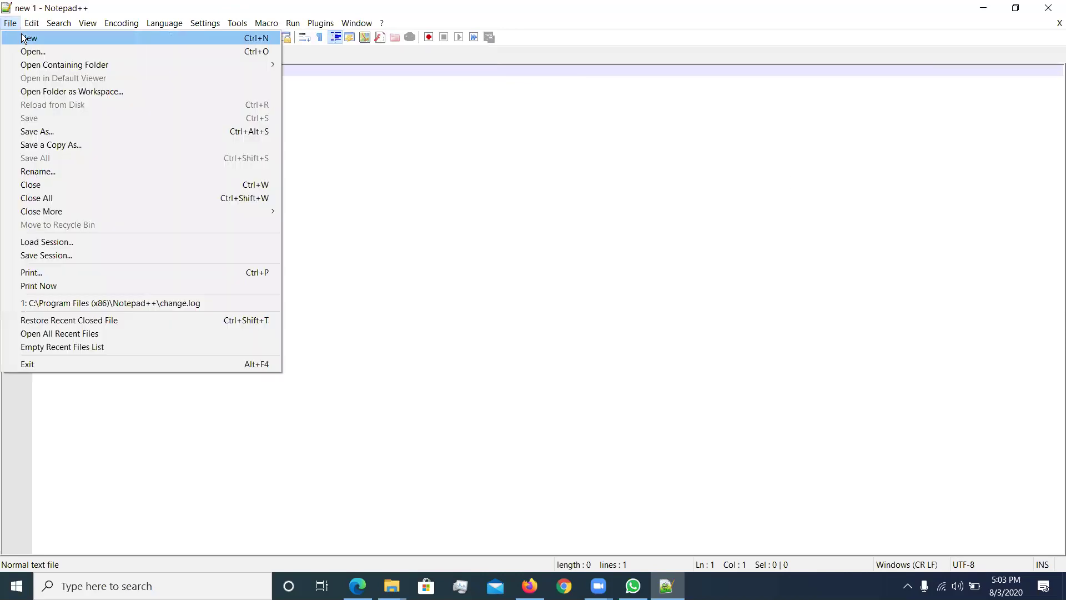
{"action": "left_click", "coordinate": [413, 131]}
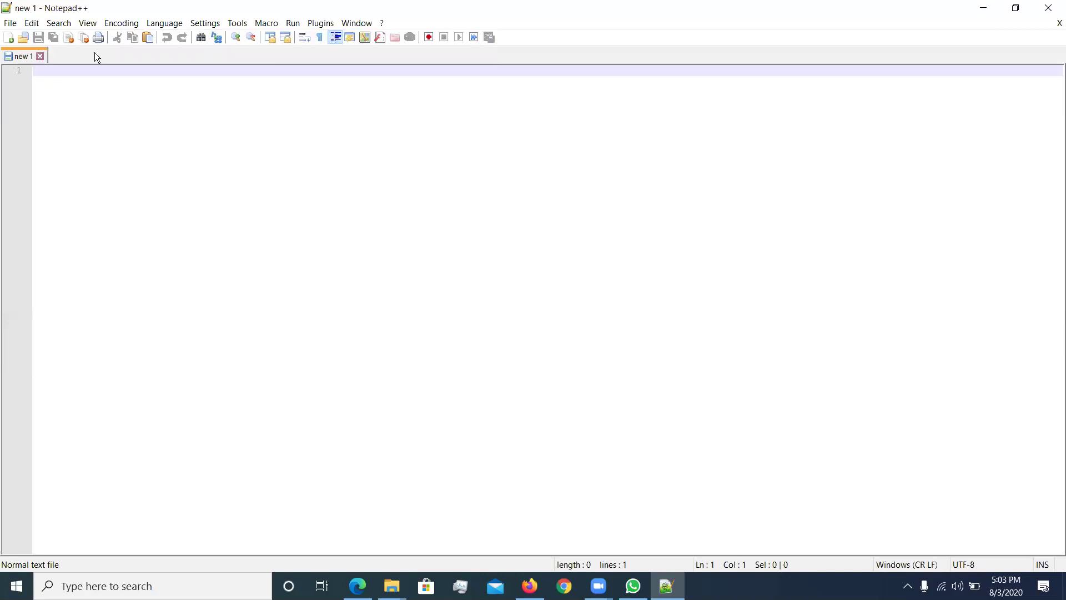
- Create a new blank document and close the original empty "new 1" document
{"action": "left_click", "coordinate": [10, 23]}
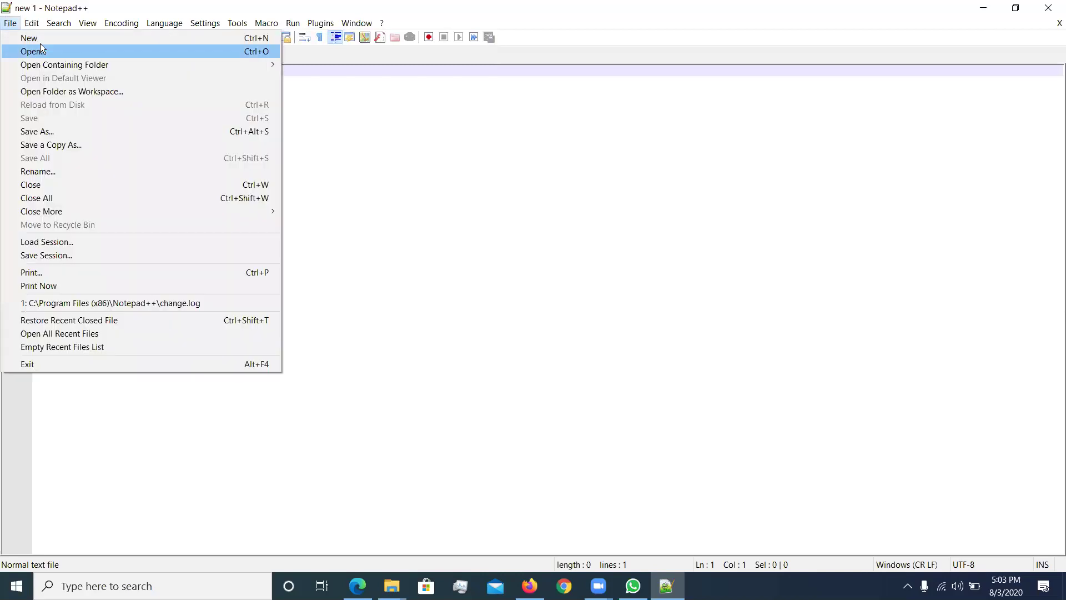
{"action": "left_click", "coordinate": [40, 36]}
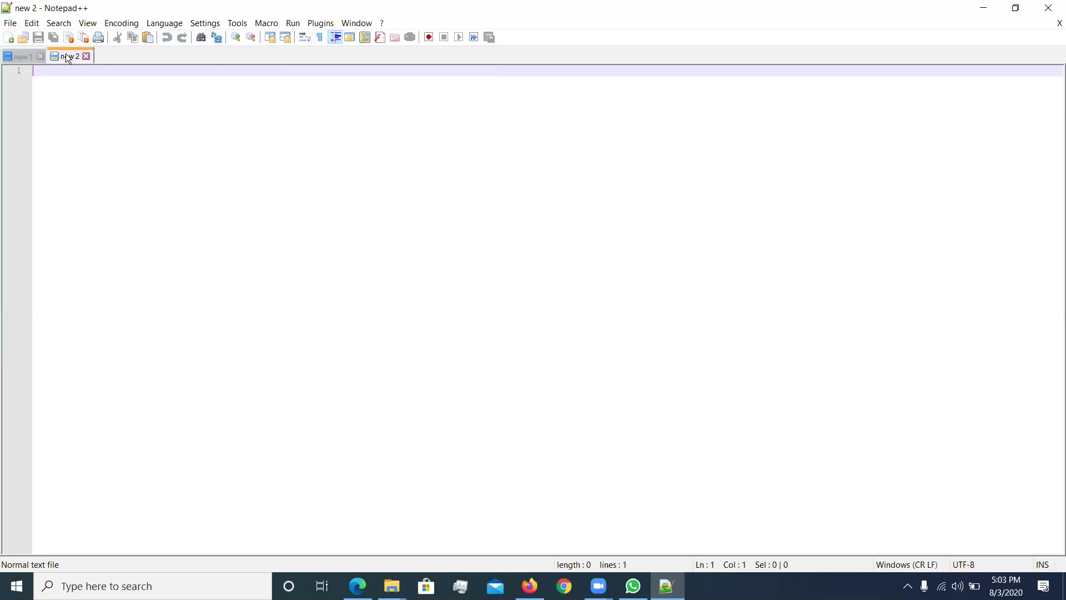
{"action": "left_click", "coordinate": [23, 57]}
{"action": "left_click", "coordinate": [40, 57]}
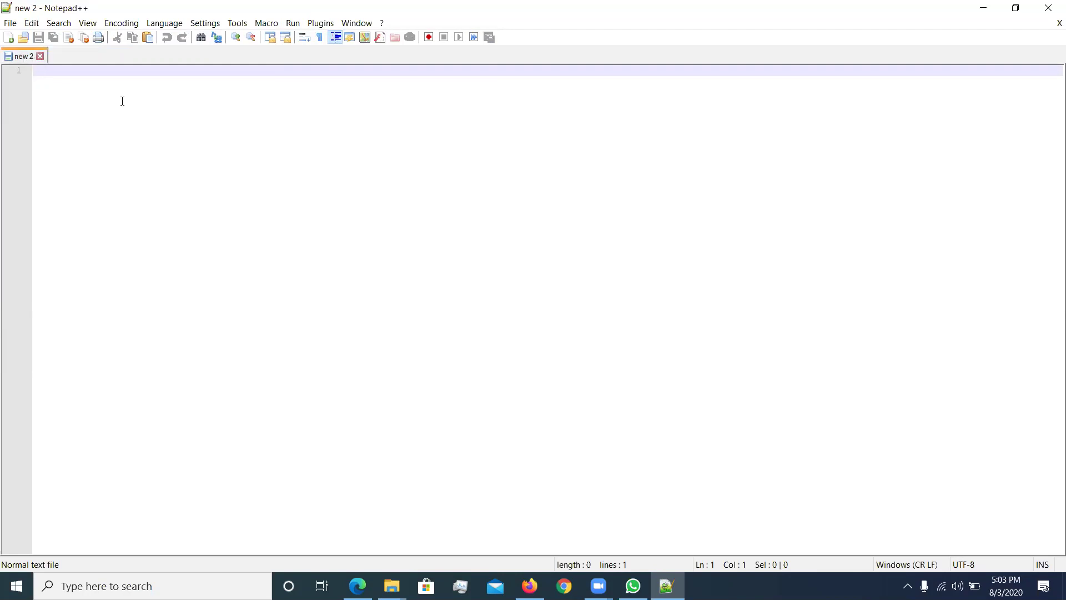
- Start saving the blank document under a new name and set the file name to FirstLecture.html
{"action": "left_click", "coordinate": [10, 23]}
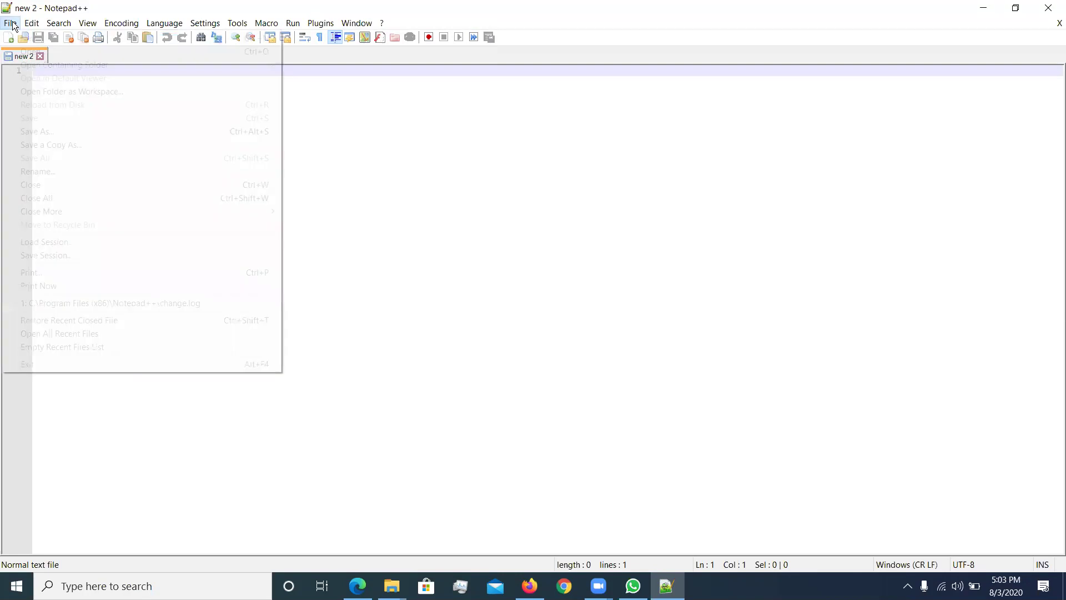
{"action": "left_click", "coordinate": [144, 151]}
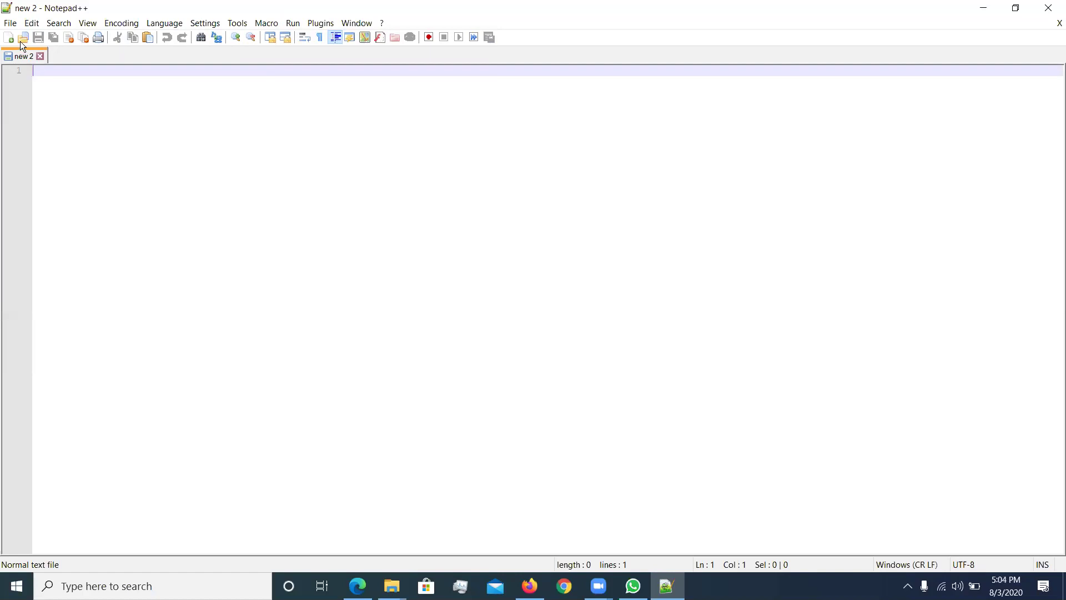
{"action": "left_click", "coordinate": [10, 23]}
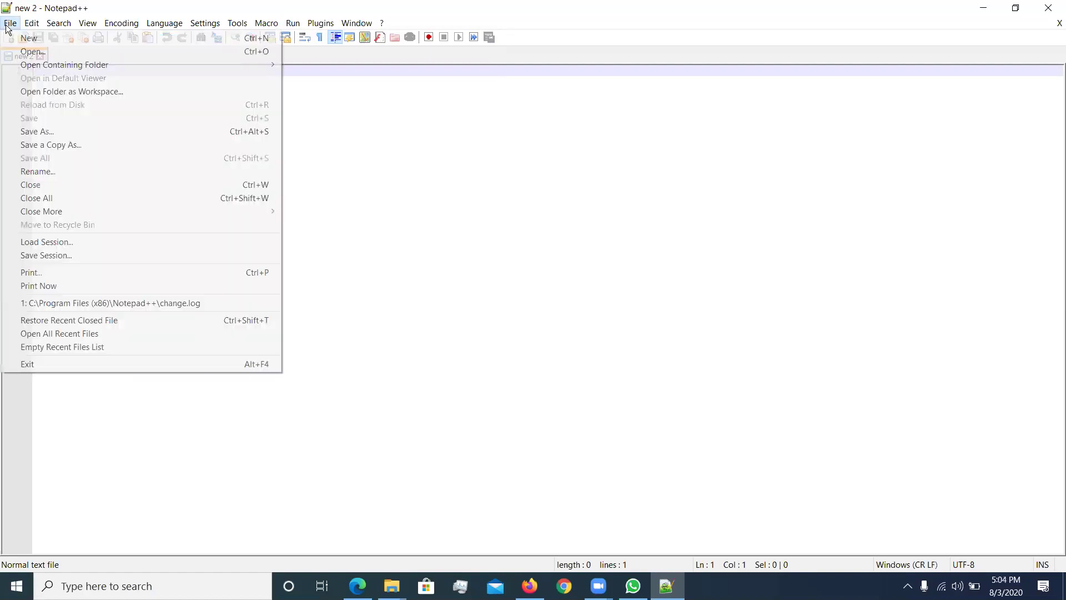
{"action": "left_click", "coordinate": [47, 133]}
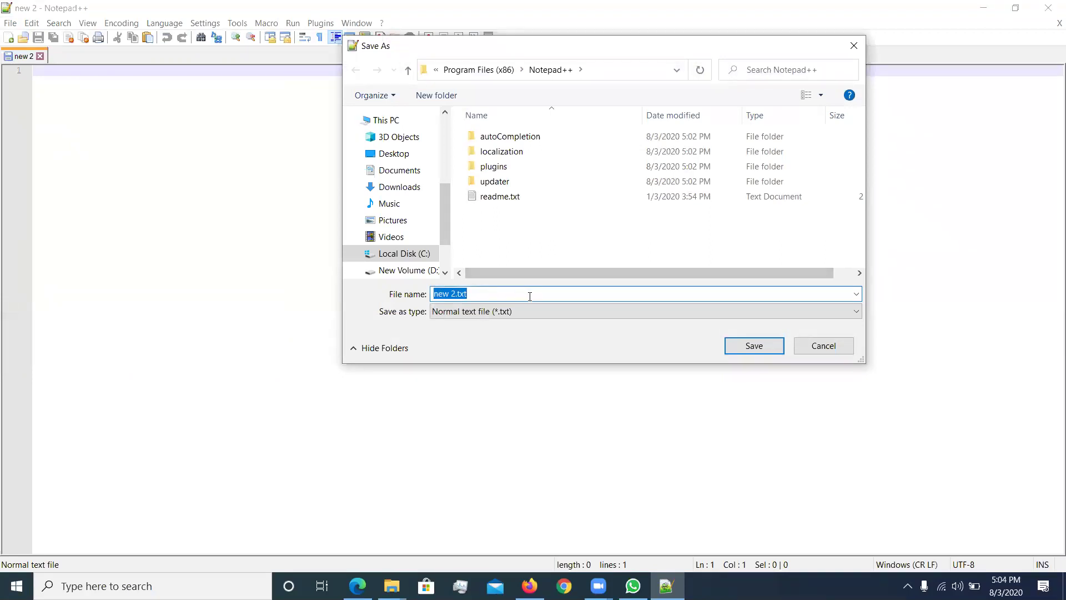
{"action": "left_click", "coordinate": [459, 294]}
{"action": "key", "text": "BackSpace"}
{"action": "key", "text": "BackSpace"}
{"action": "key", "text": "BackSpace"}
{"action": "key", "text": "Delete"}
{"action": "type", "text": "F"}
{"action": "type", "text": "isrs"}
{"action": "key", "text": "BackSpace"}
{"action": "key", "text": "BackSpace"}
{"action": "key", "text": "BackSpace"}
{"action": "type", "text": "rstLecture"}
{"action": "key", "text": "shift+End"}
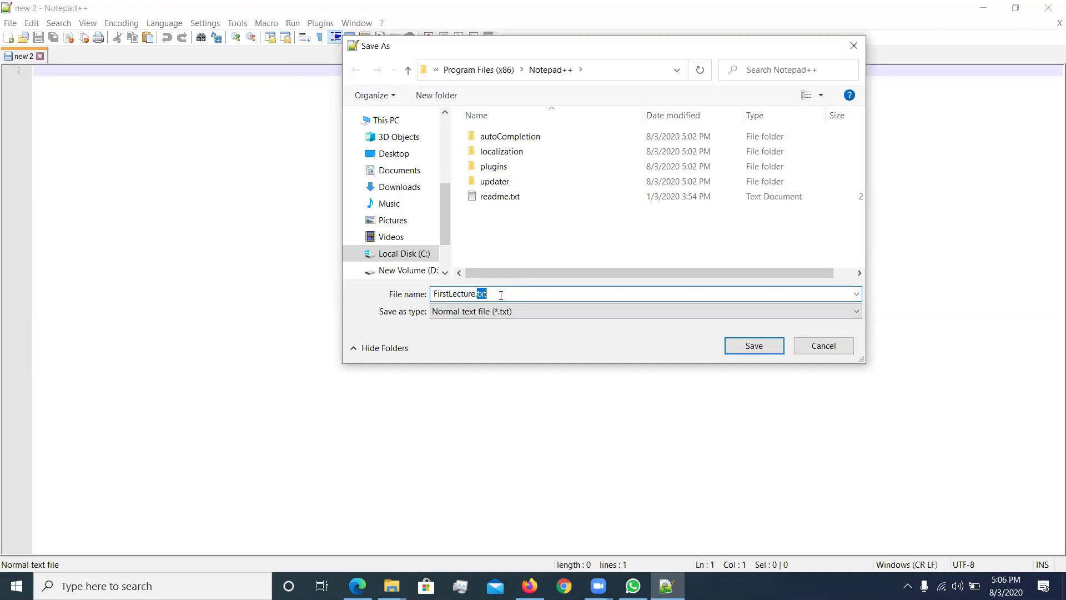
{"action": "type", "text": "html"}
- Set the save type to All types (*.*) and look through the other available file types
{"action": "left_click", "coordinate": [502, 313]}
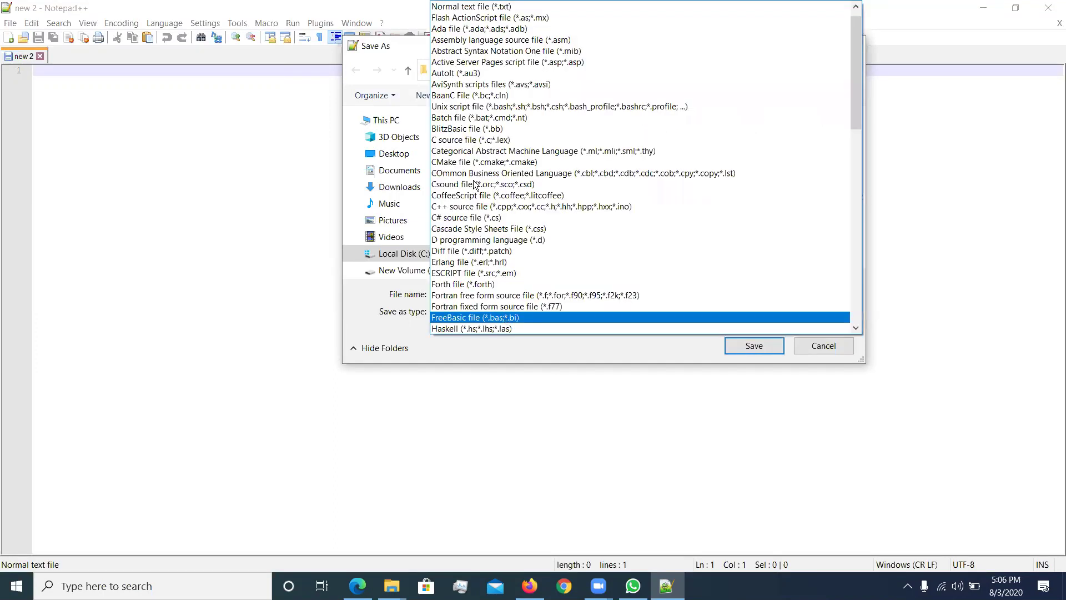
{"action": "scroll", "coordinate": [488, 117], "scroll_direction": "up", "scroll_amount": 1}
{"action": "left_click", "coordinate": [461, 6]}
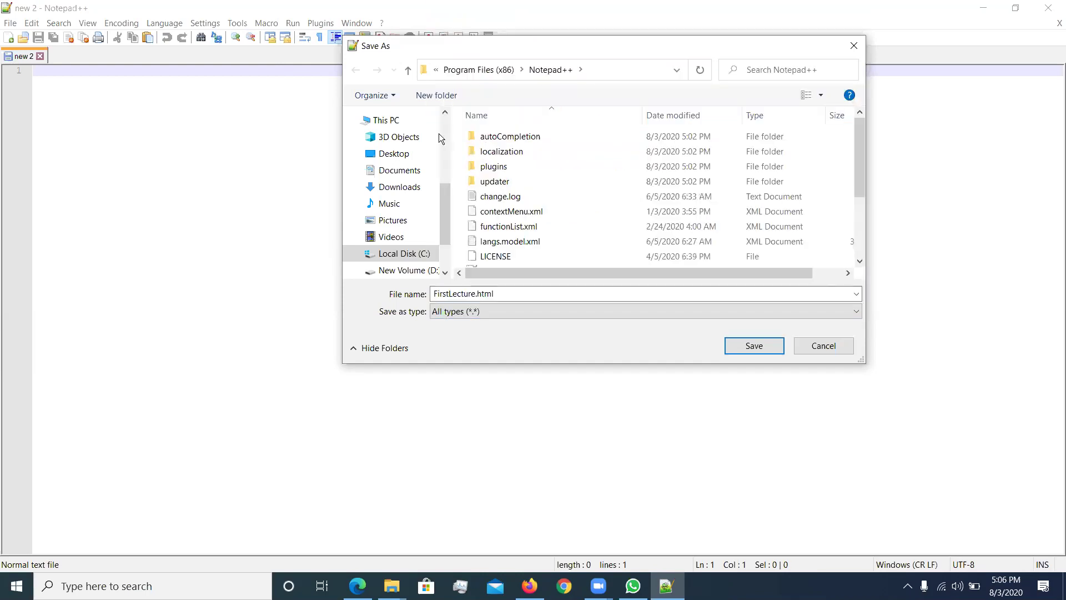
{"action": "left_click", "coordinate": [598, 311]}
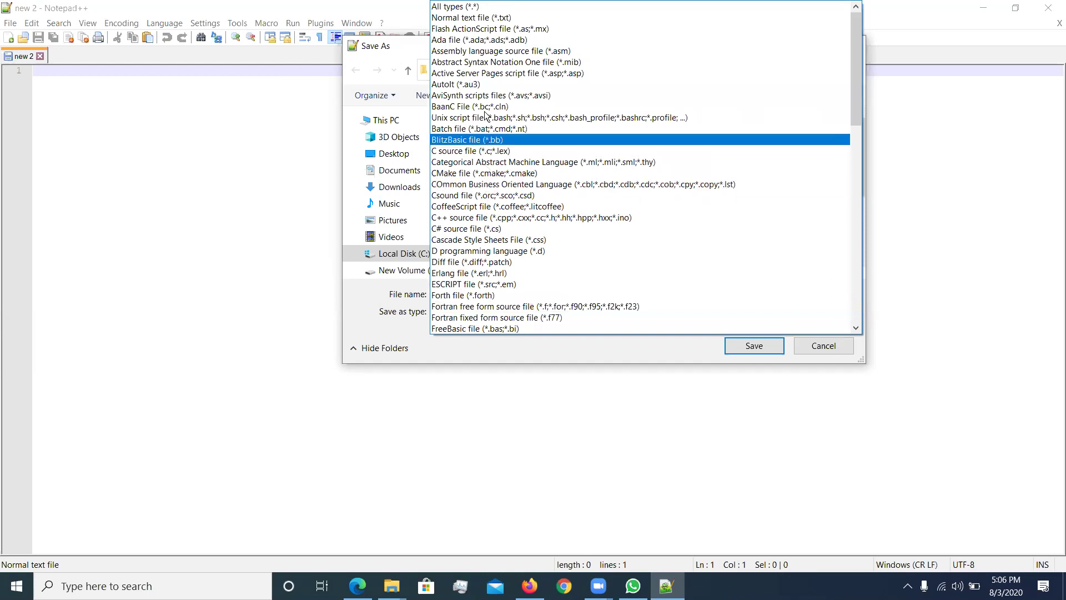
{"action": "scroll", "coordinate": [485, 81], "scroll_direction": "down", "scroll_amount": 9}
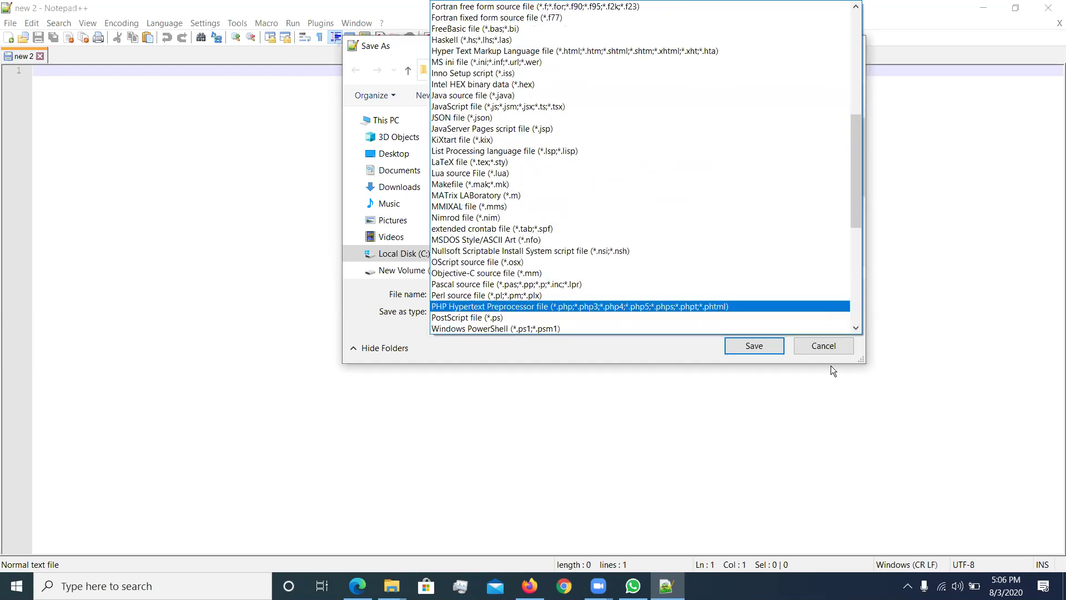
{"action": "left_click", "coordinate": [756, 346]}
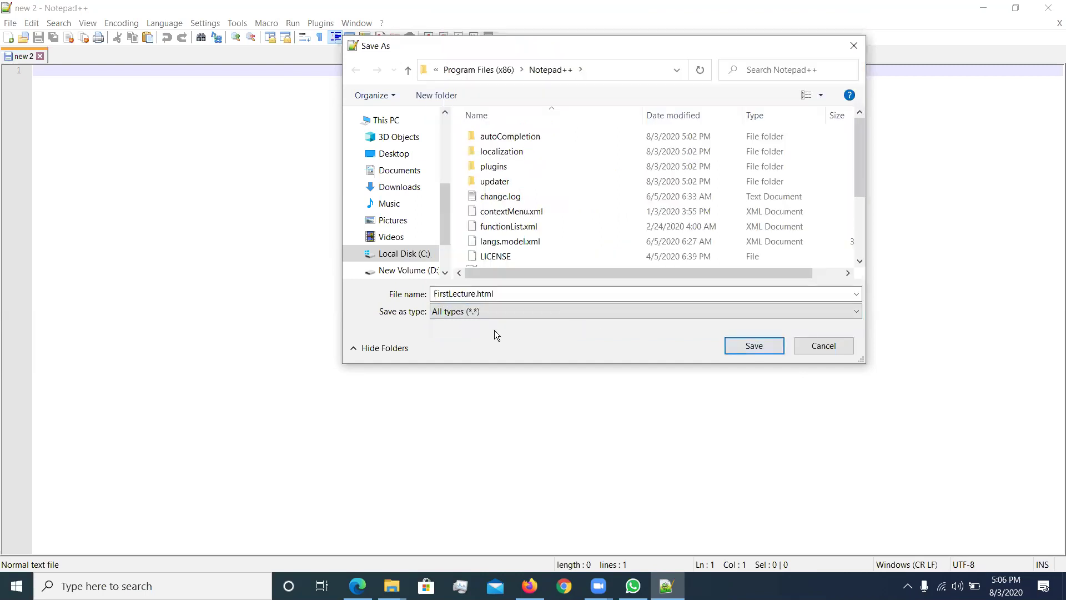
- Try saving to the Notepad++ program folder, decline the Documents folder alternative, and save FirstLecture.html to the Desktop
{"action": "left_click", "coordinate": [764, 347]}
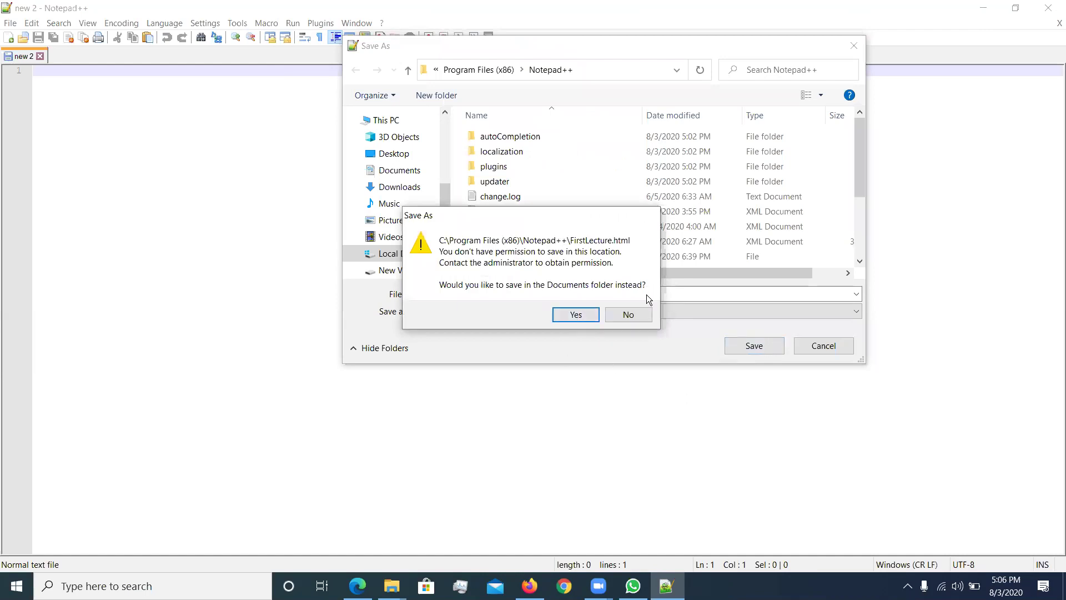
{"action": "left_click", "coordinate": [628, 315]}
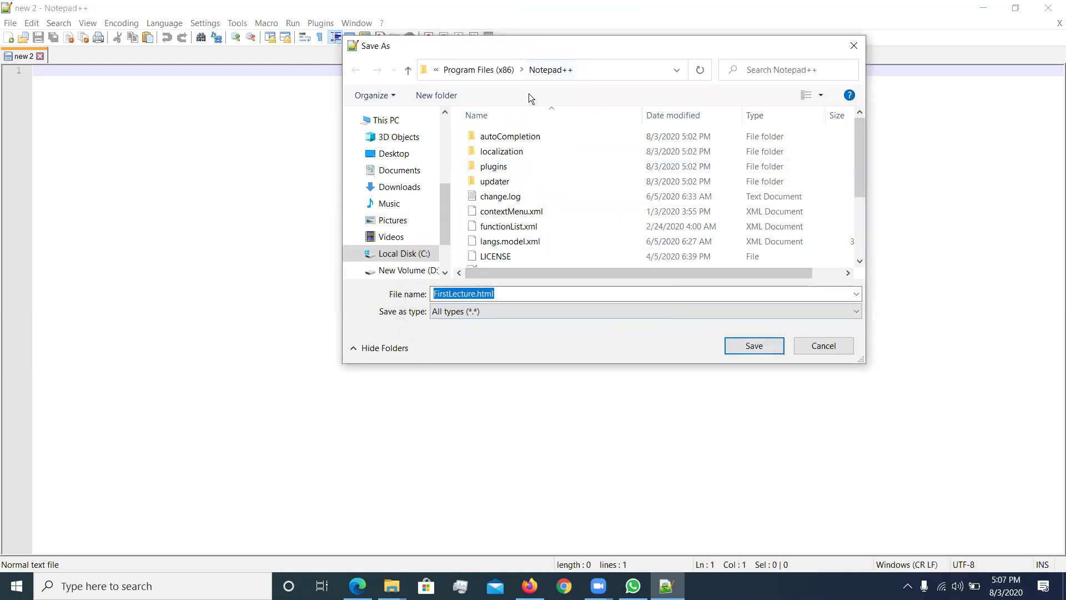
{"action": "left_click", "coordinate": [393, 154]}
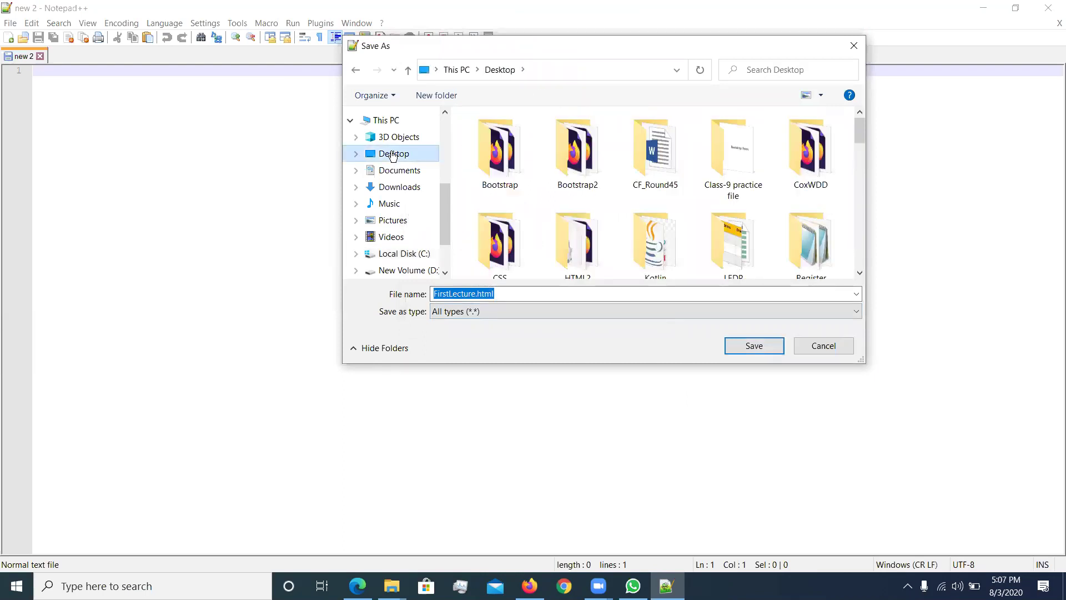
{"action": "left_click", "coordinate": [754, 346]}
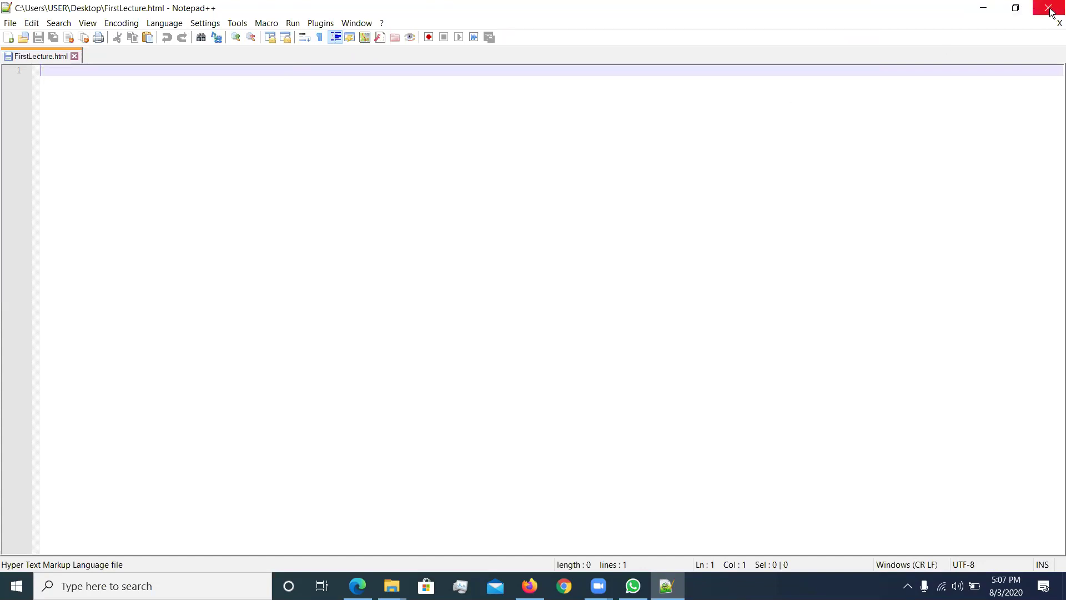
- Minimize the editor and delete the npp.7.8.7 installer and the two WDD Batch 101 images from the desktop
{"action": "left_click", "coordinate": [982, 8]}
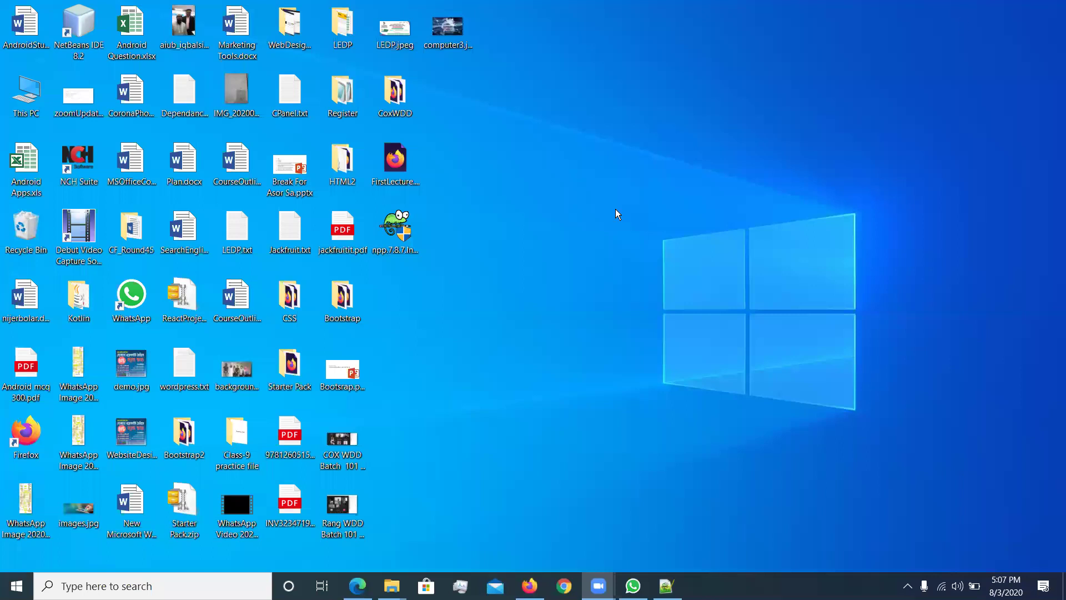
{"action": "left_click", "coordinate": [392, 238]}
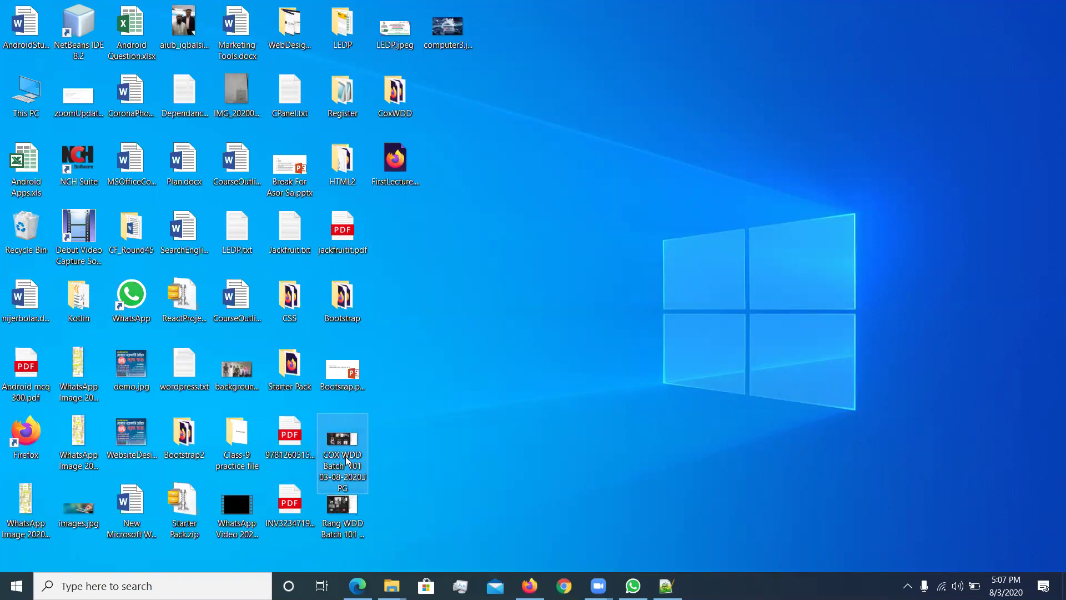
{"action": "left_click", "coordinate": [340, 504]}
{"action": "key", "text": "Delete"}
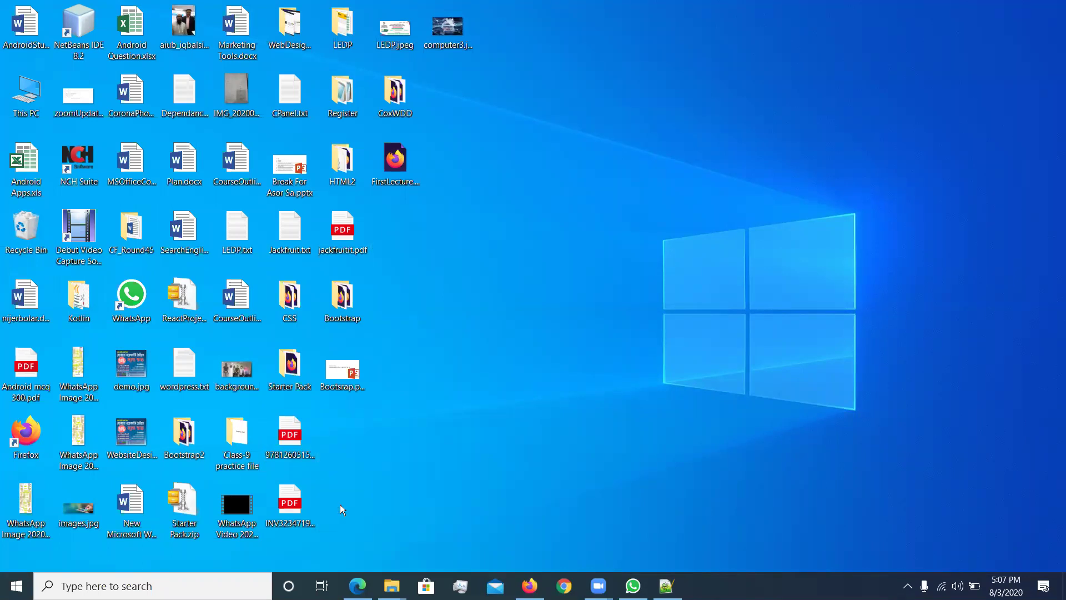
- Delete Starter Pack.zip and the New Microsoft Word document from the desktop
{"action": "left_click", "coordinate": [185, 510]}
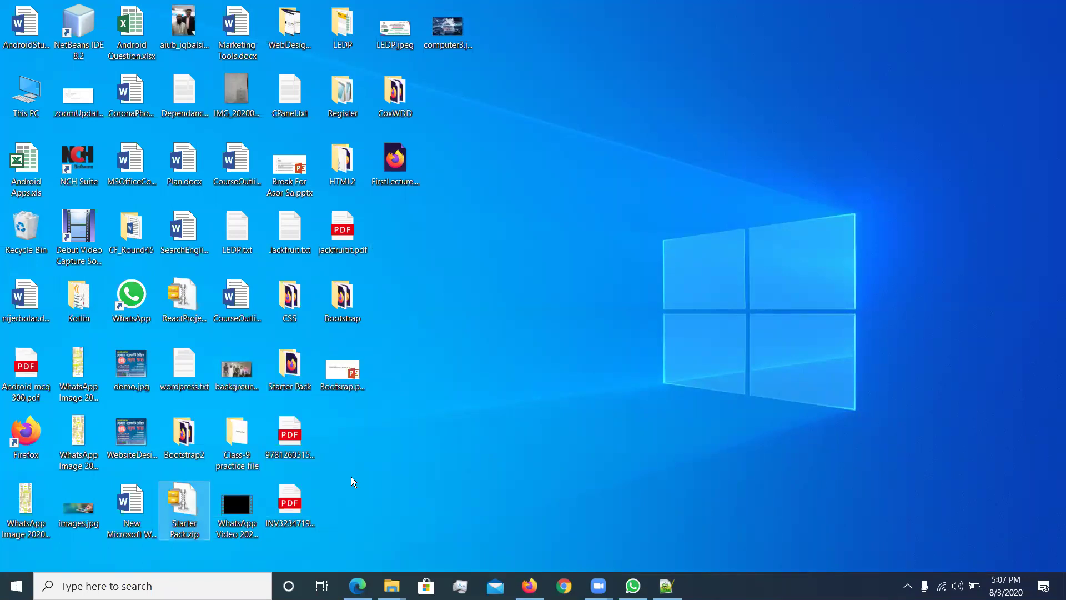
{"action": "key", "text": "Delete"}
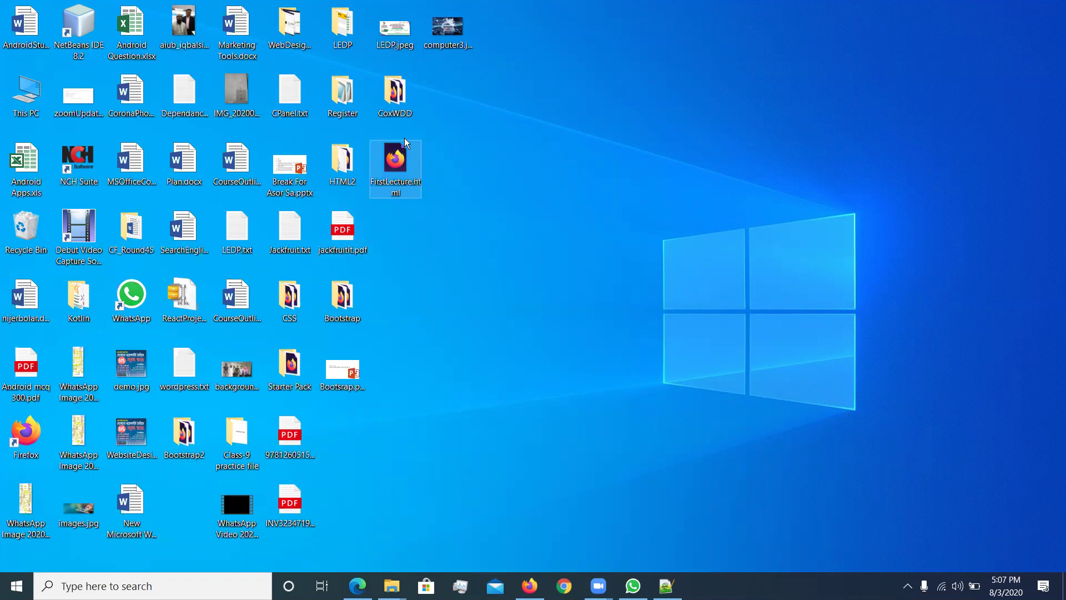
{"action": "left_click", "coordinate": [395, 93]}
{"action": "left_click", "coordinate": [459, 30]}
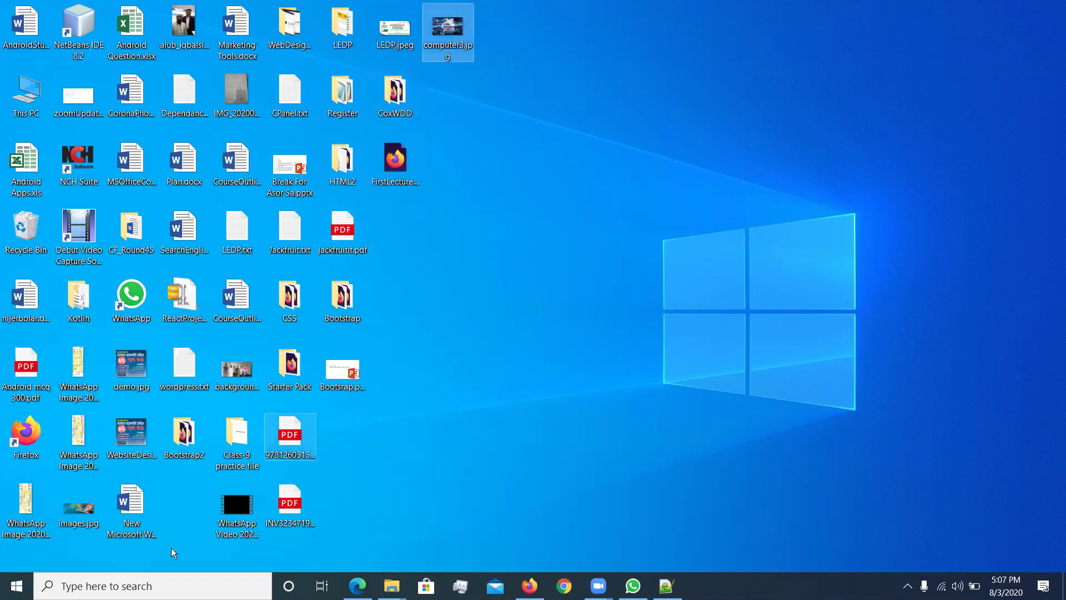
{"action": "left_click", "coordinate": [132, 515]}
{"action": "key", "text": "Delete"}
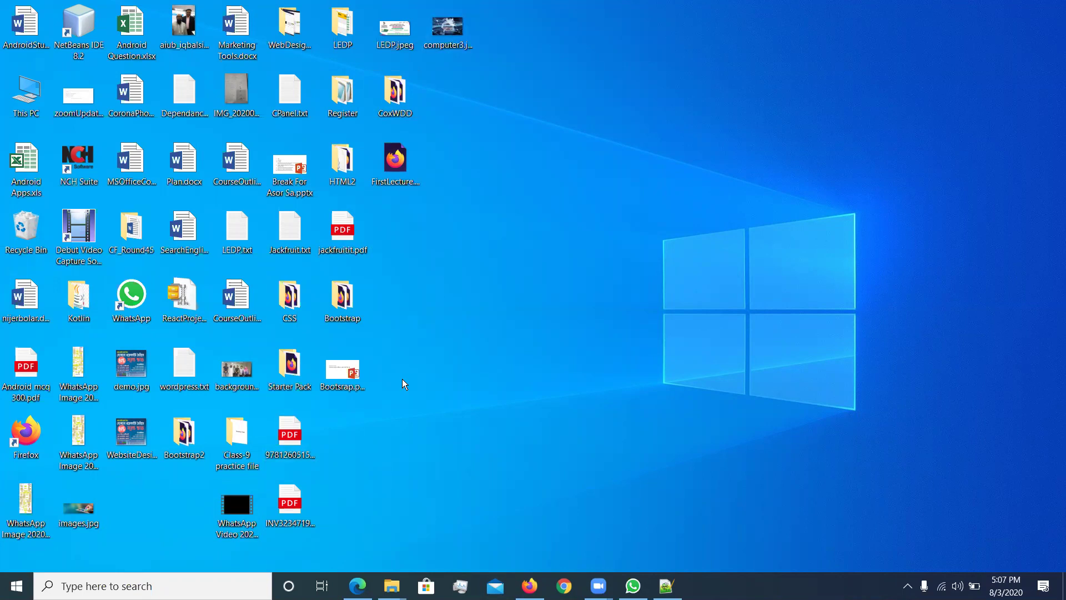
- Create a new text document on the desktop, name it First.html, and accept the extension change
{"action": "right_click", "coordinate": [426, 267]}
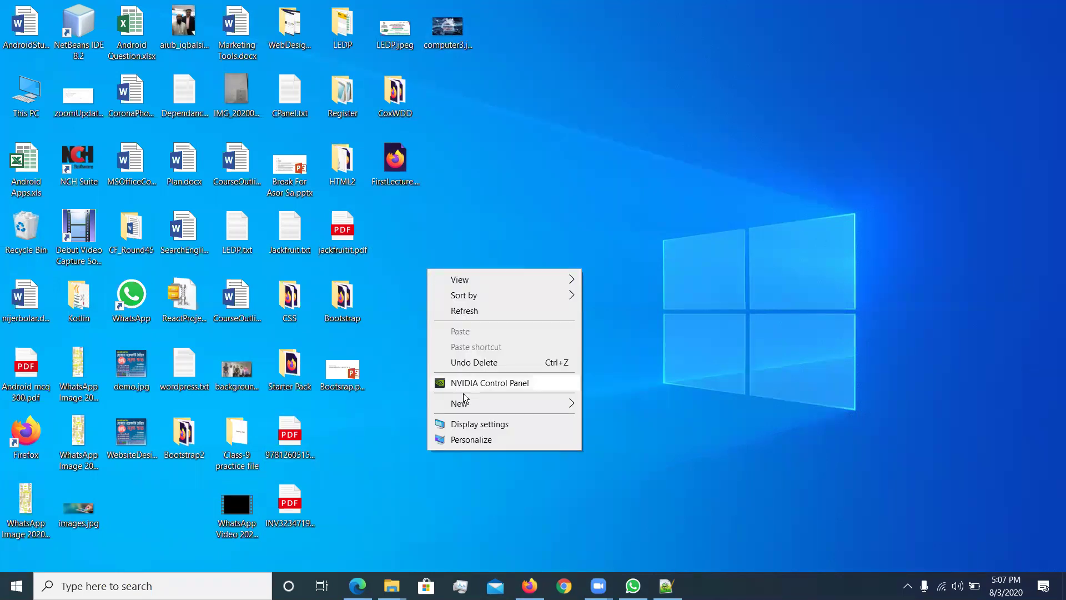
{"action": "mouse_move", "coordinate": [546, 404]}
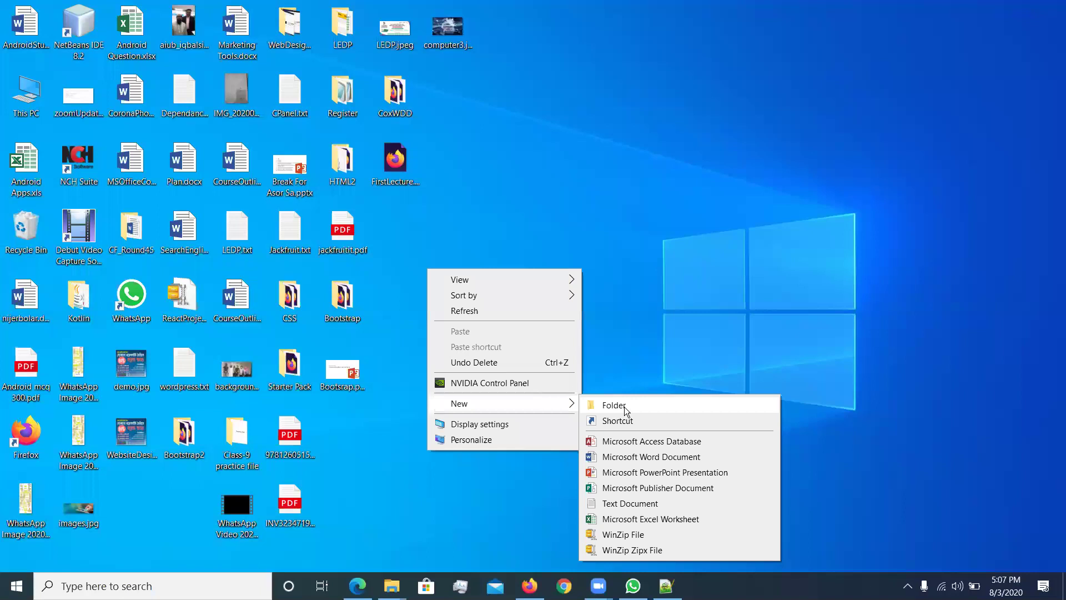
{"action": "left_click", "coordinate": [624, 505]}
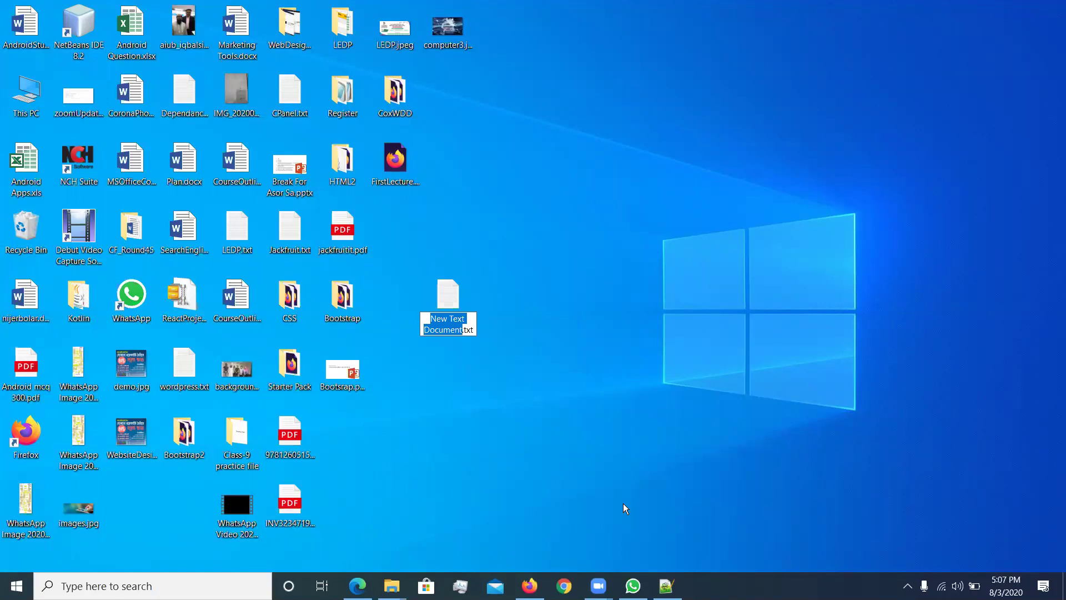
{"action": "type", "text": "First"}
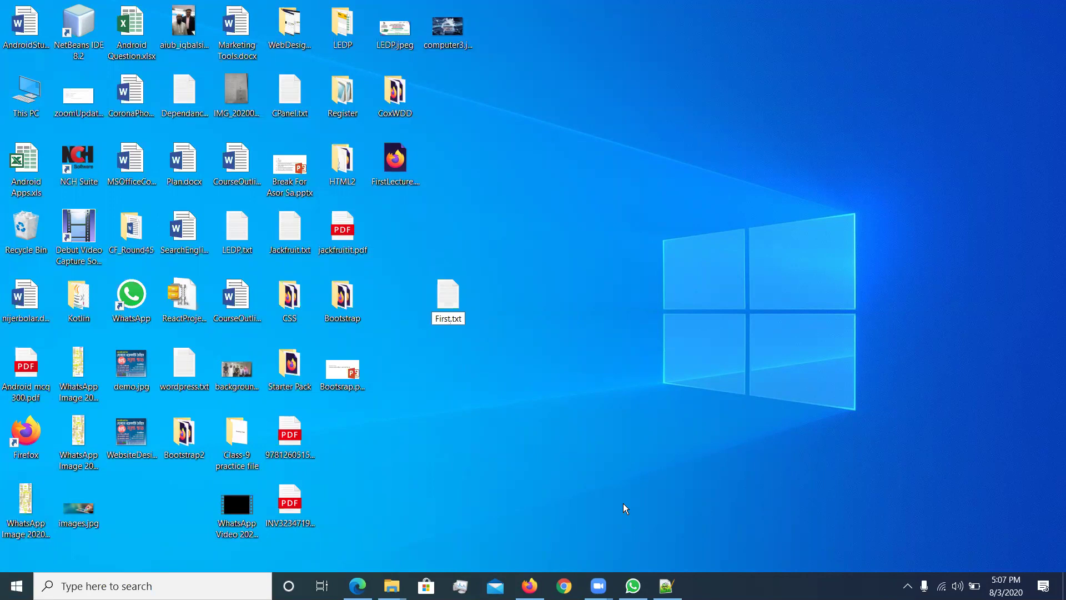
{"action": "key", "text": "shift+Right"}
{"action": "key", "text": "shift+Right"}
{"action": "key", "text": "shift+Right"}
{"action": "key", "text": "shift+Right"}
{"action": "type", "text": ".html"}
{"action": "key", "text": "Return"}
{"action": "key", "text": "Return"}
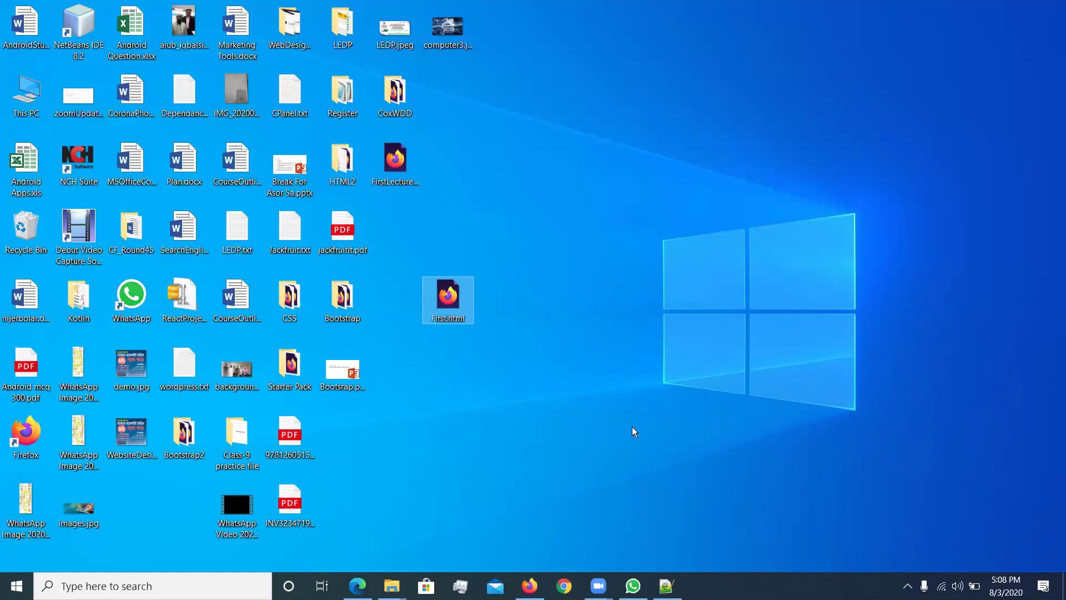
- Open First.html from the desktop in Notepad++, close it and FirstLecture.html, and minimize the editor
{"action": "right_click", "coordinate": [434, 295]}
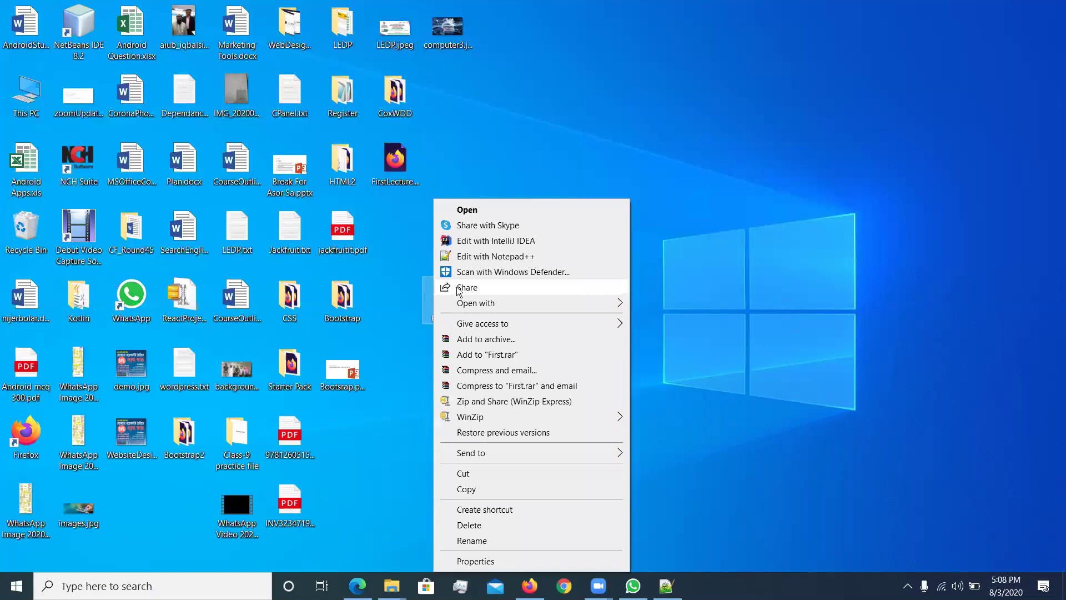
{"action": "left_click", "coordinate": [493, 257]}
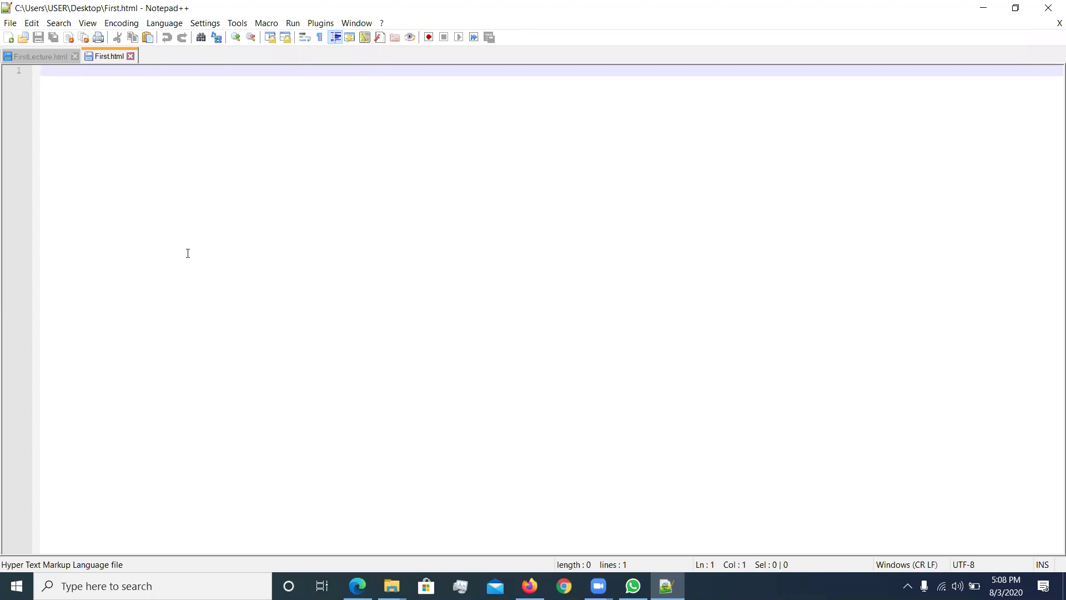
{"action": "left_click", "coordinate": [131, 56]}
{"action": "left_click", "coordinate": [74, 57]}
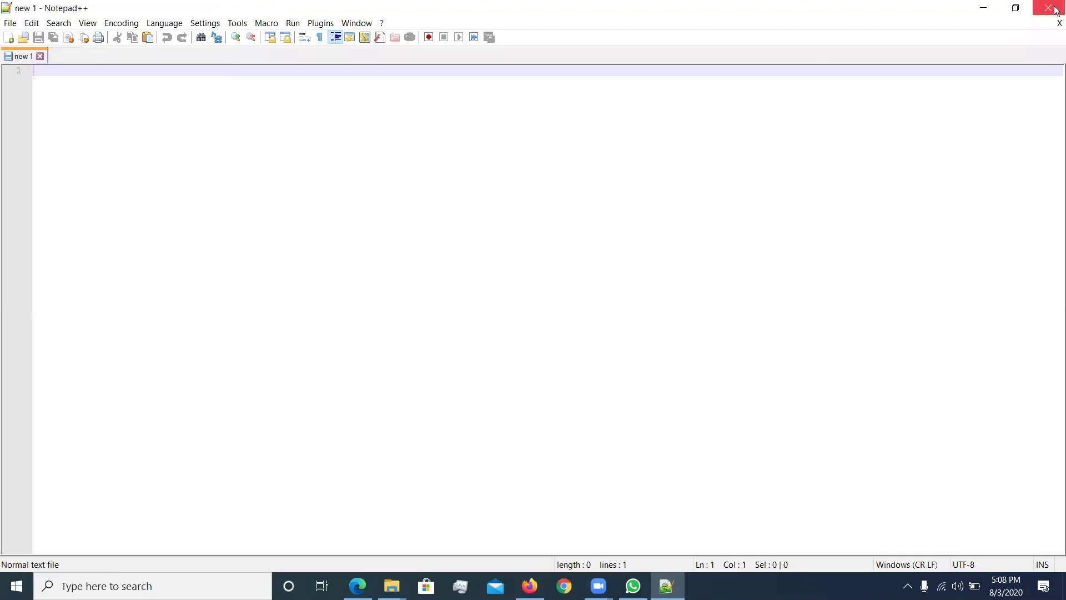
{"action": "left_click", "coordinate": [978, 8]}
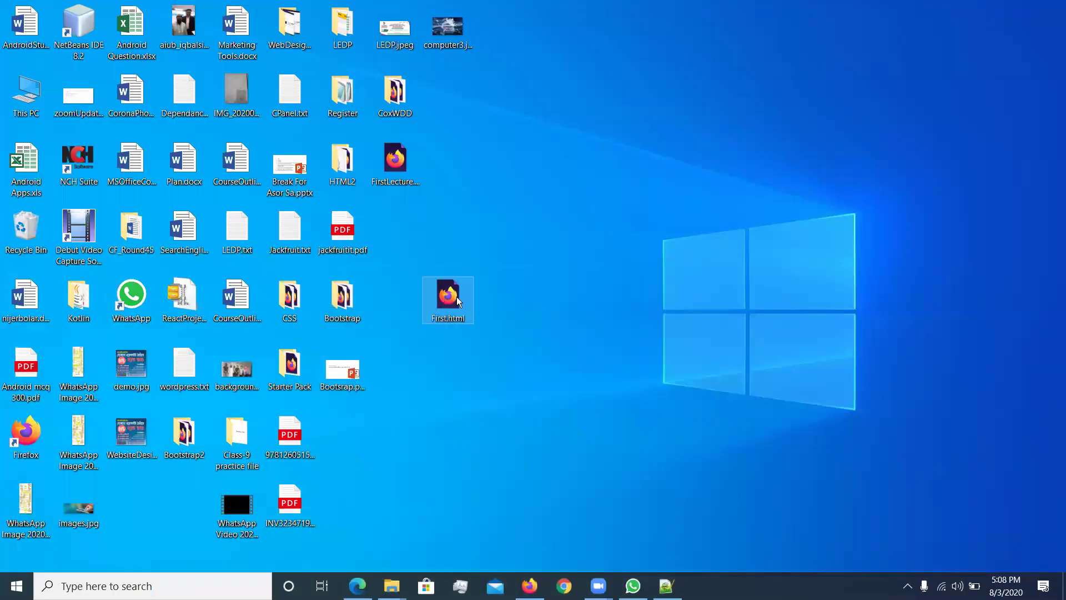
{"action": "right_click", "coordinate": [456, 296]}
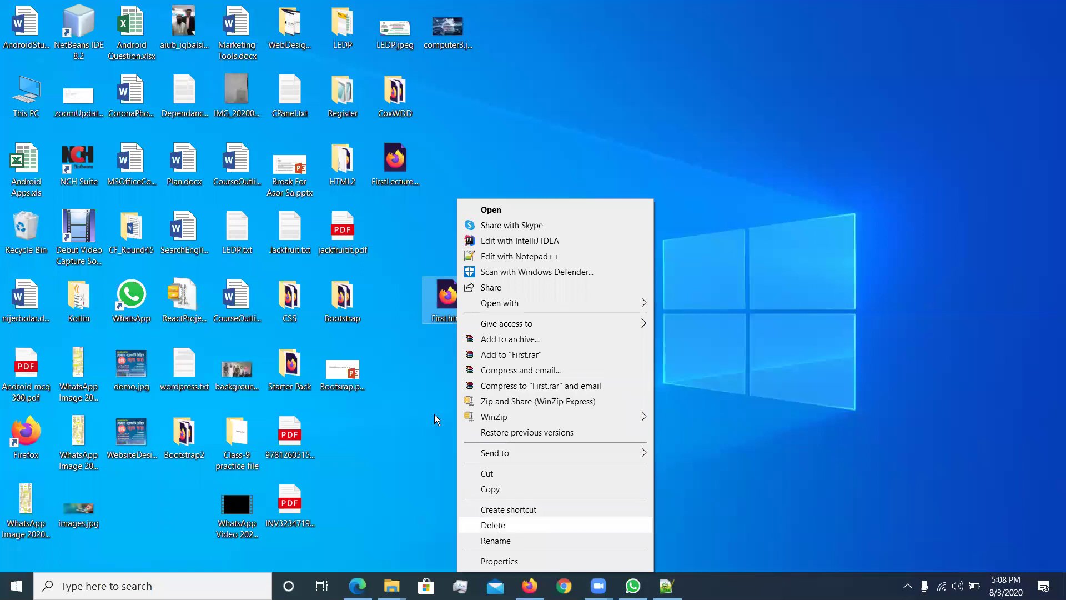
{"action": "right_click", "coordinate": [453, 300]}
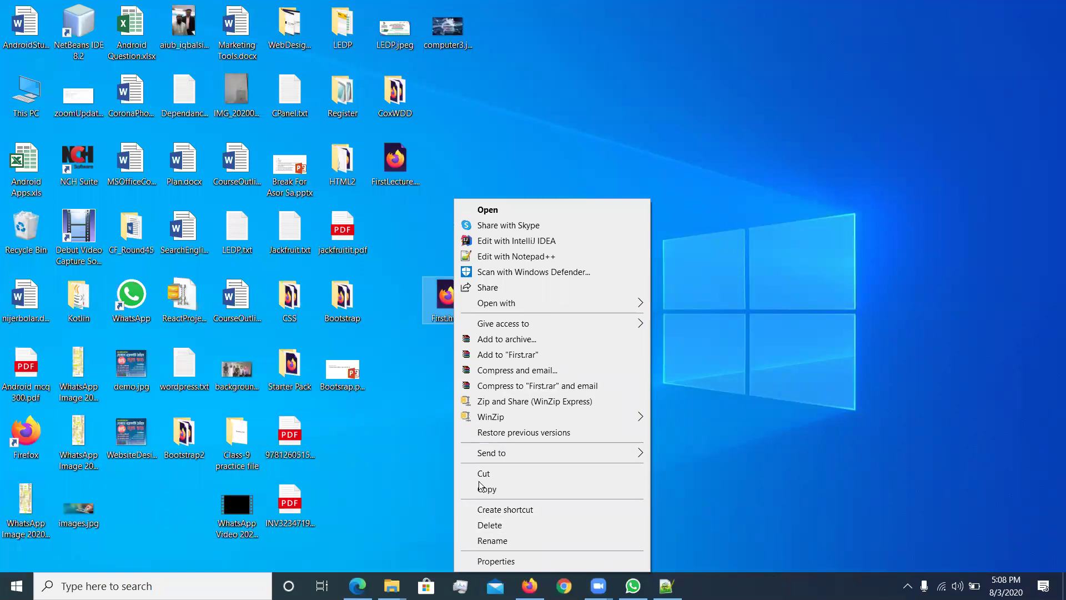
{"action": "left_click", "coordinate": [488, 540]}
{"action": "left_click", "coordinate": [466, 321]}
{"action": "left_click_drag", "start_coordinate": [467, 321], "coordinate": [447, 320]}
{"action": "left_click", "coordinate": [500, 313]}
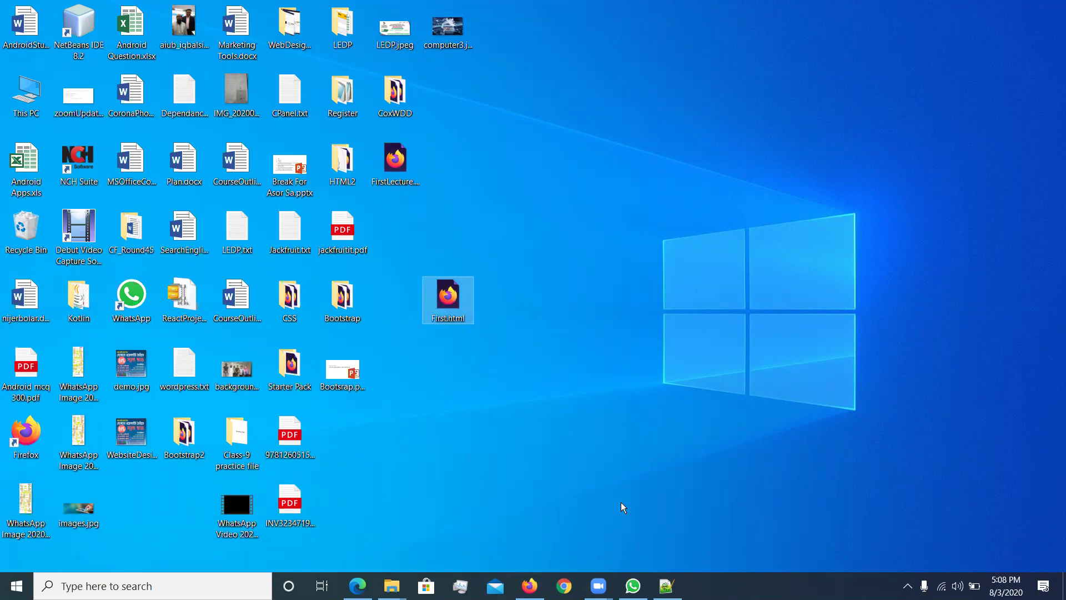
- Close the extra File Explorer windows, including Starter Pack and Bootstrap2, and switch to the Desktop folder window
{"action": "mouse_move", "coordinate": [391, 585]}
{"action": "left_click", "coordinate": [529, 481]}
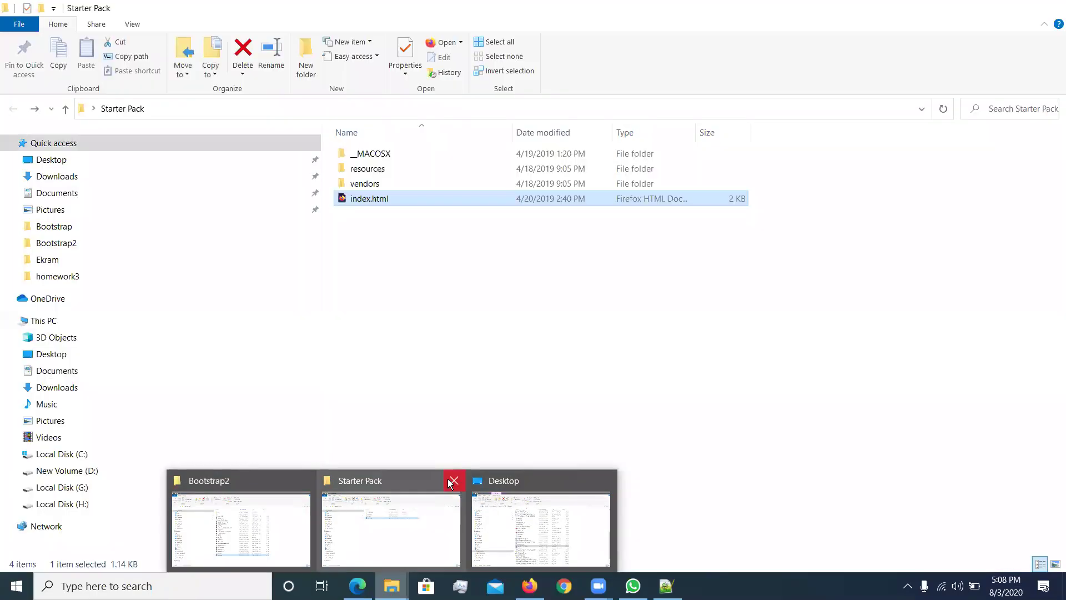
{"action": "left_click", "coordinate": [450, 483]}
{"action": "left_click", "coordinate": [379, 481]}
{"action": "left_click", "coordinate": [386, 482]}
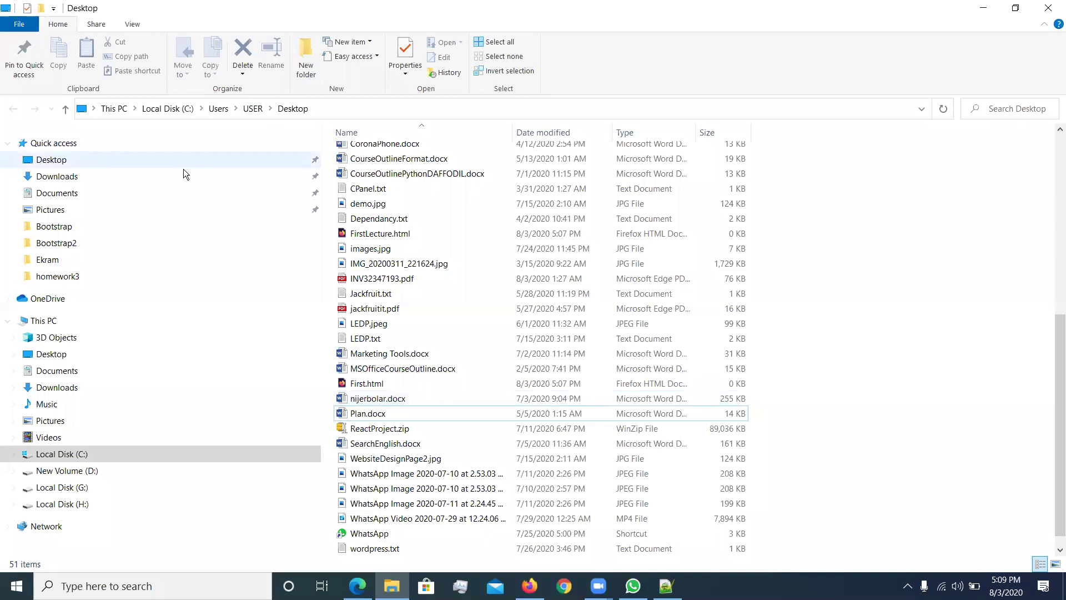
- Turn off the display of file name extensions in the Desktop folder and close the File Explorer window
{"action": "left_click", "coordinate": [95, 24]}
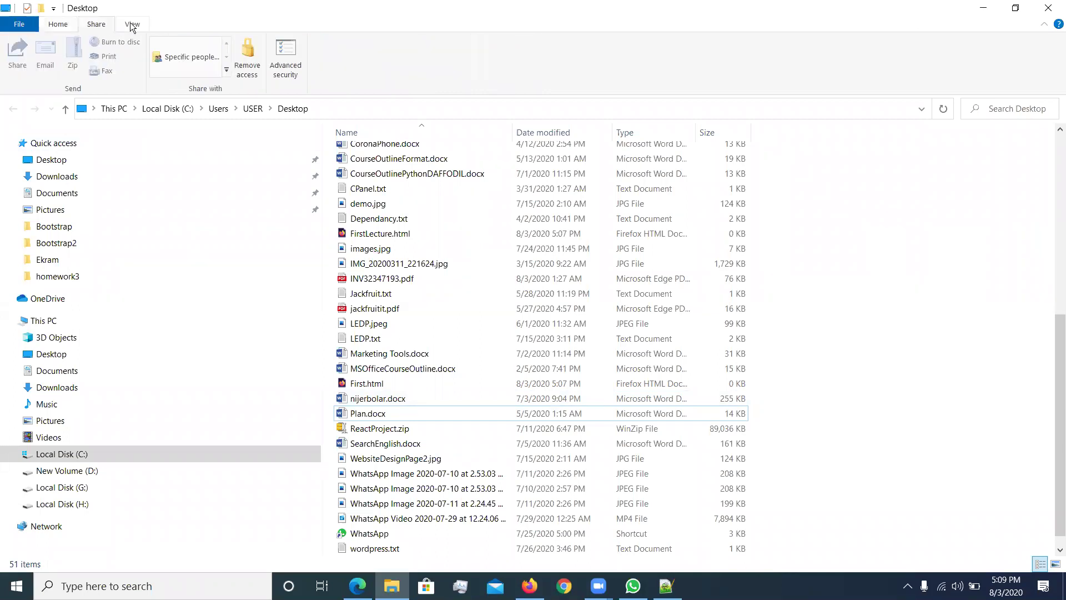
{"action": "left_click", "coordinate": [132, 24]}
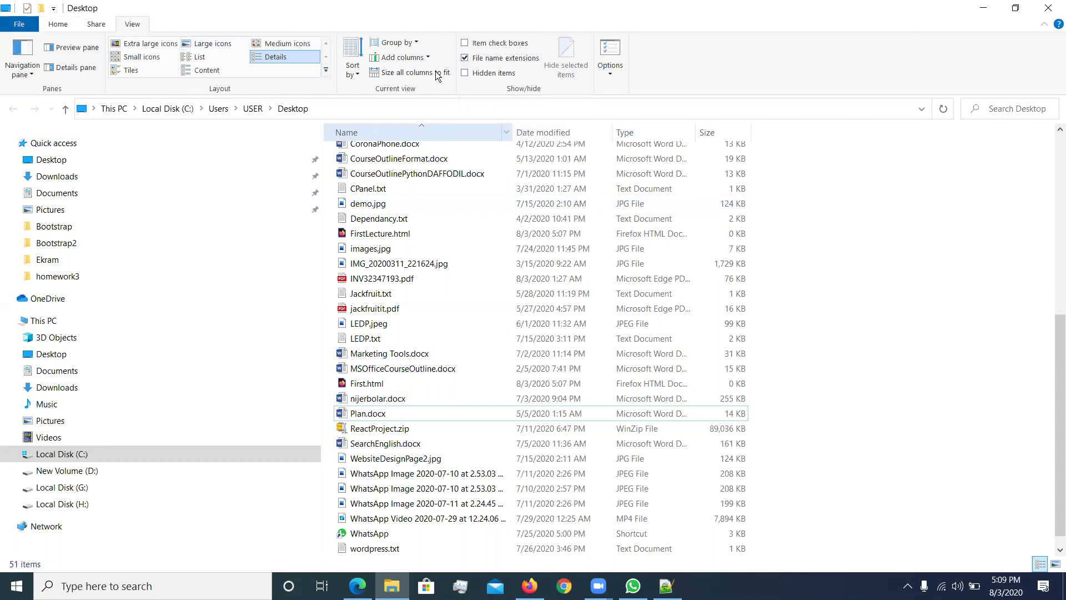
{"action": "left_click", "coordinate": [465, 58]}
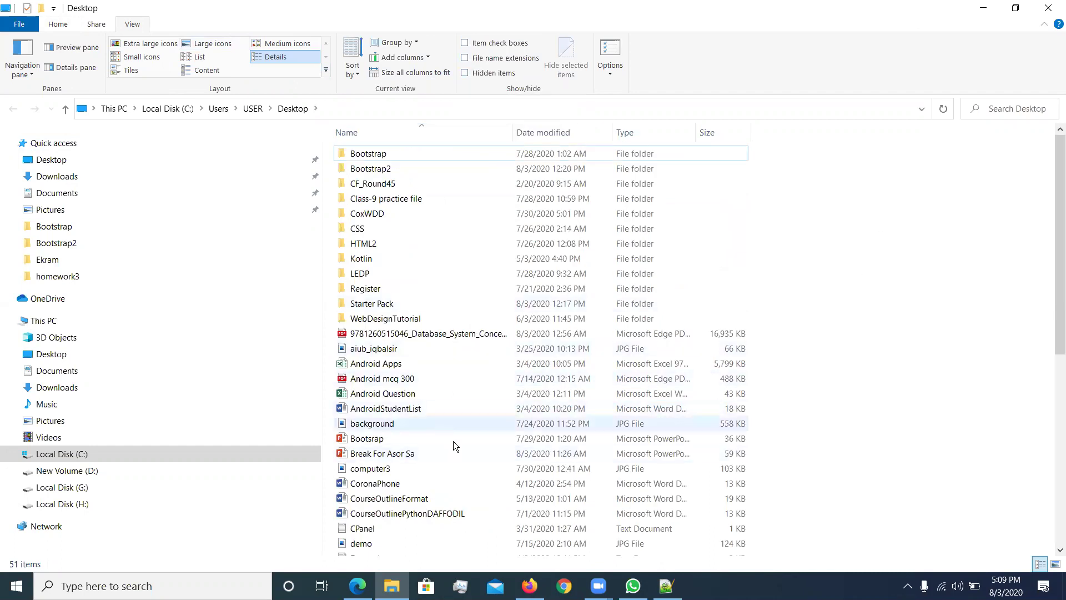
{"action": "left_click", "coordinate": [1054, 9]}
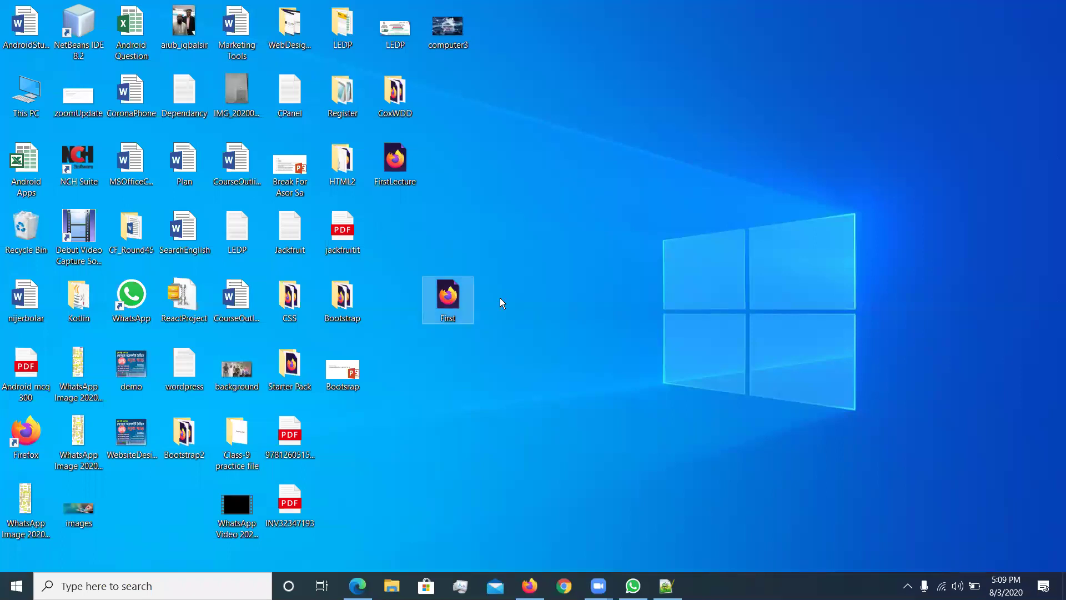
- Create a new text document on the desktop and name it Second.html
{"action": "right_click", "coordinate": [534, 260]}
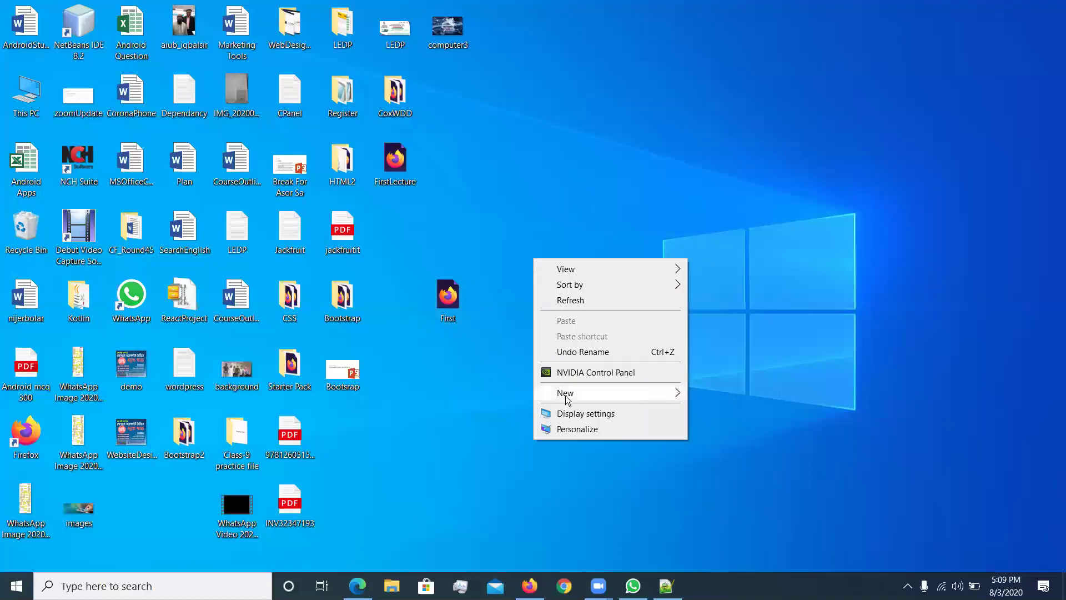
{"action": "mouse_move", "coordinate": [607, 393]}
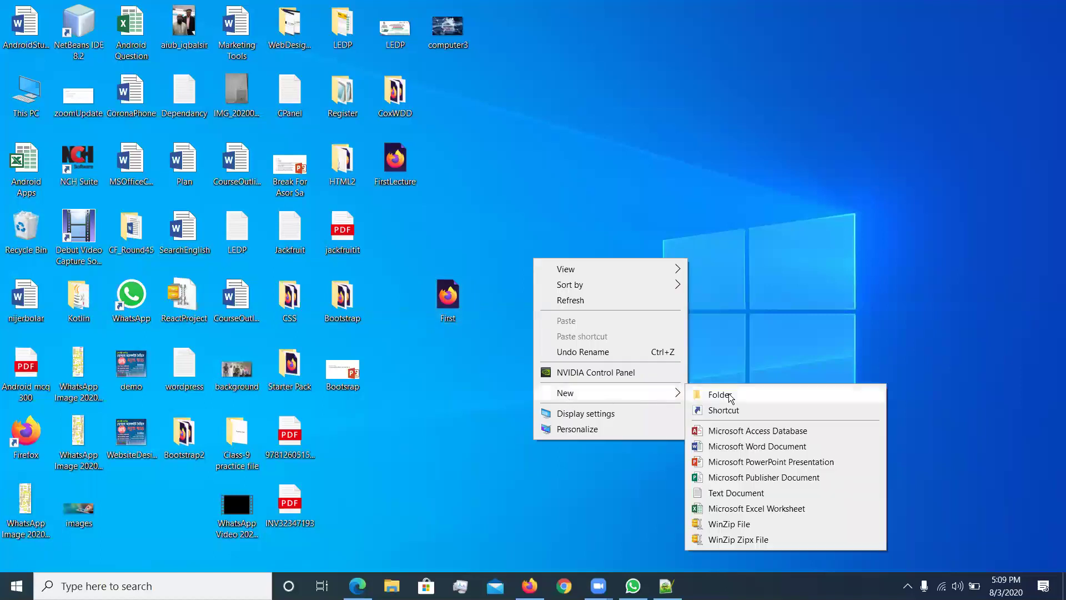
{"action": "left_click", "coordinate": [741, 493]}
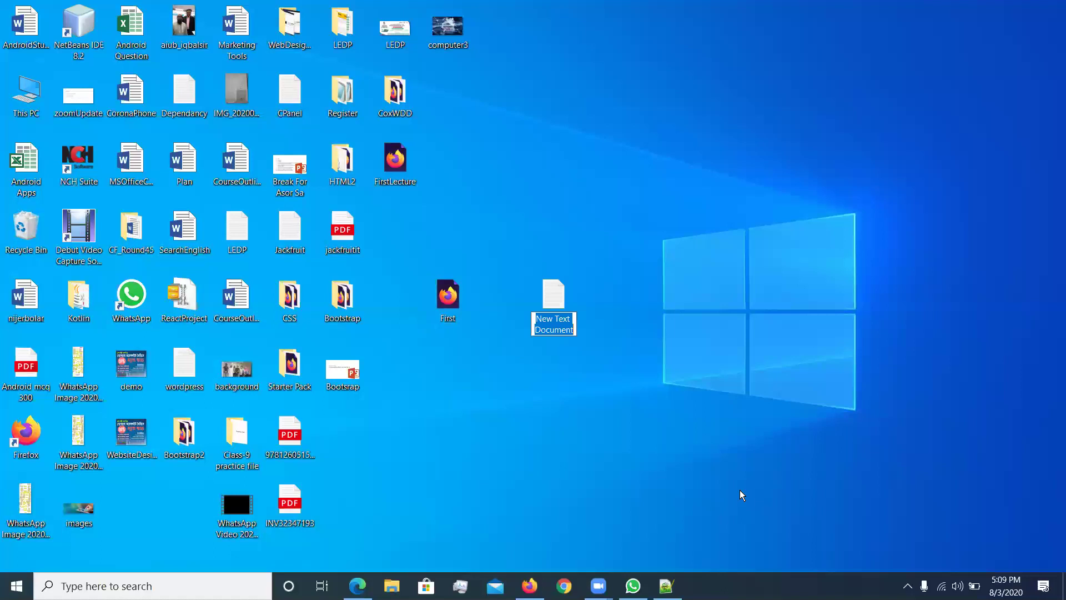
{"action": "type", "text": "Second."}
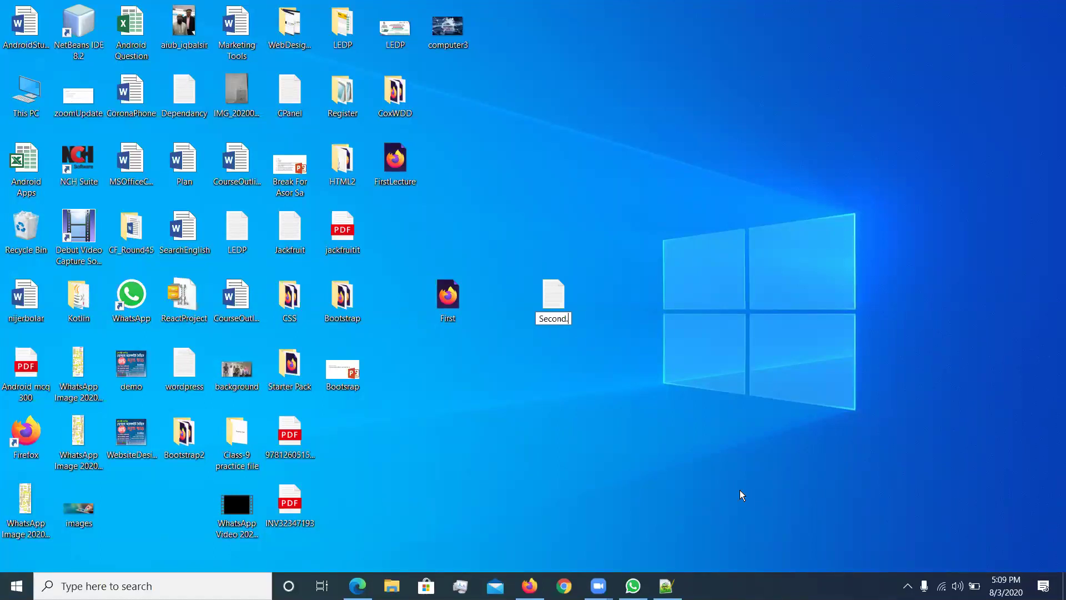
{"action": "type", "text": "html"}
{"action": "key", "text": "Return"}
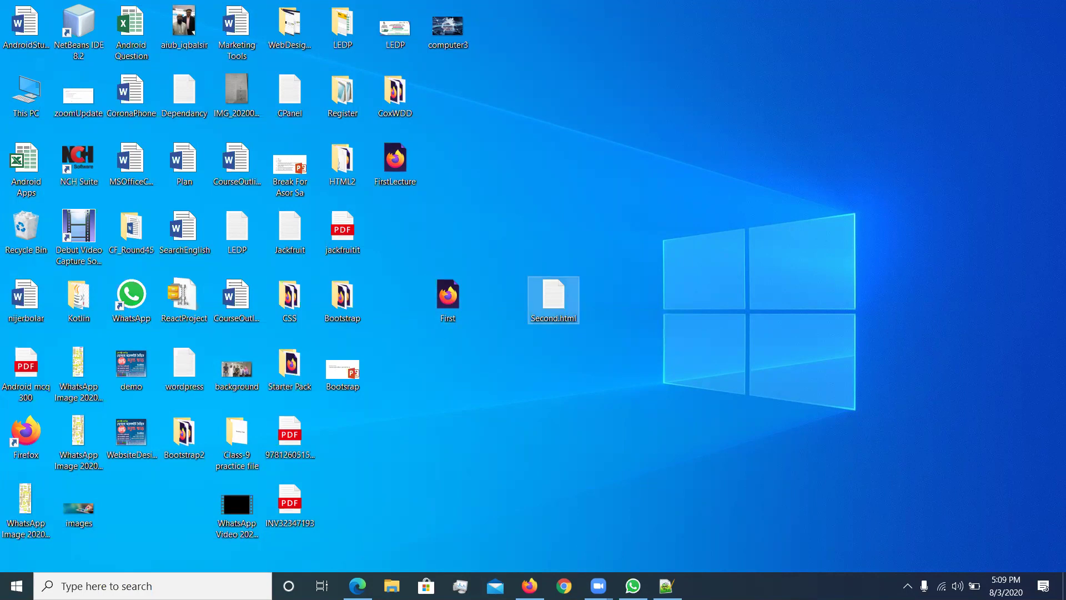
- Open the Desktop folder in File Explorer, turn on the display of file name extensions, and minimize the window
{"action": "left_click", "coordinate": [392, 585]}
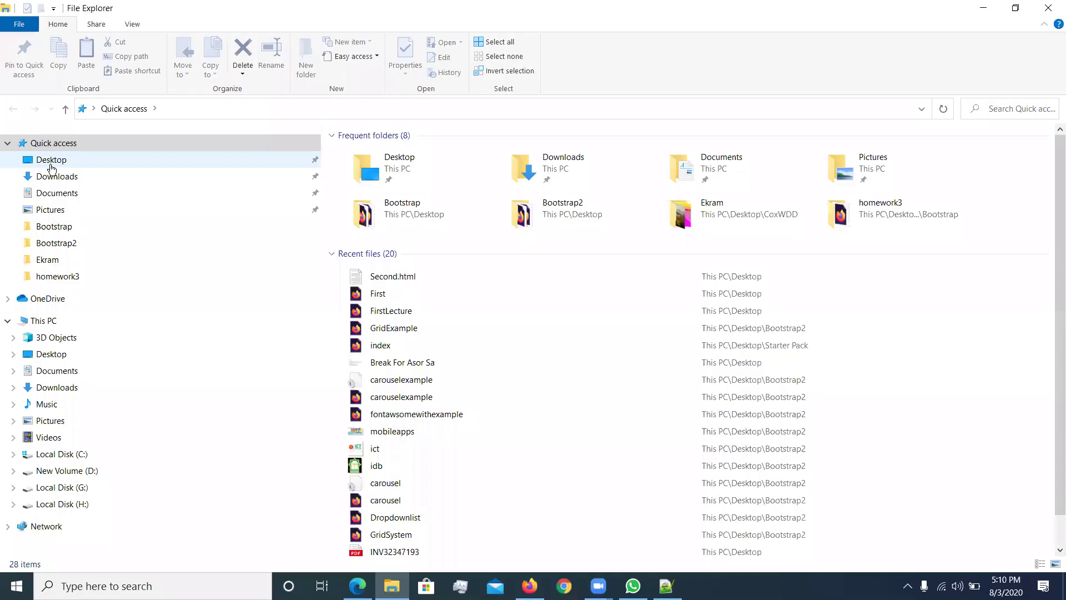
{"action": "left_click", "coordinate": [49, 160]}
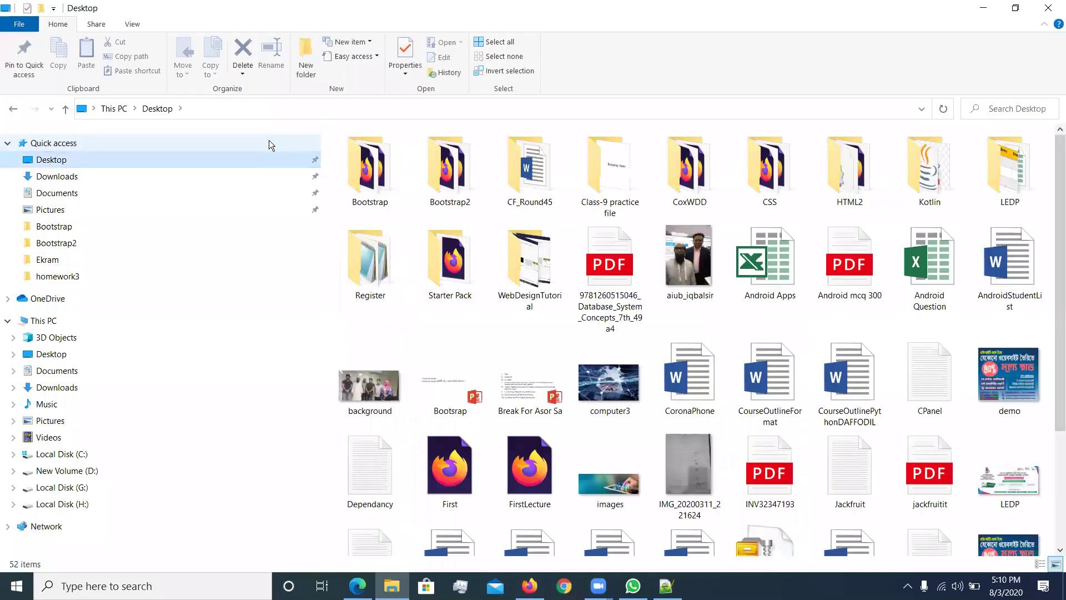
{"action": "left_click", "coordinate": [133, 27]}
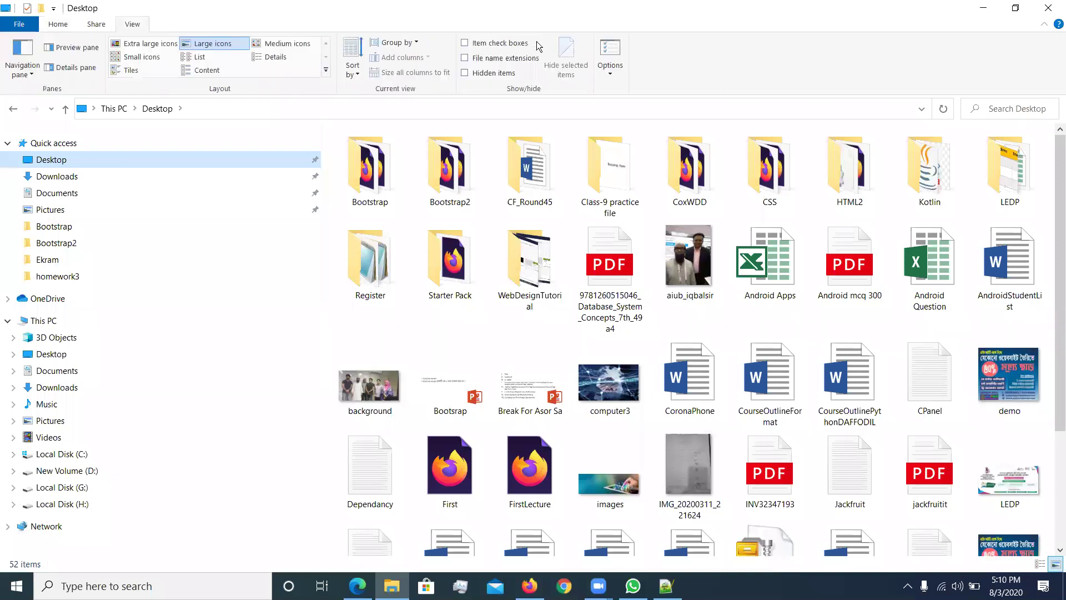
{"action": "left_click", "coordinate": [983, 8]}
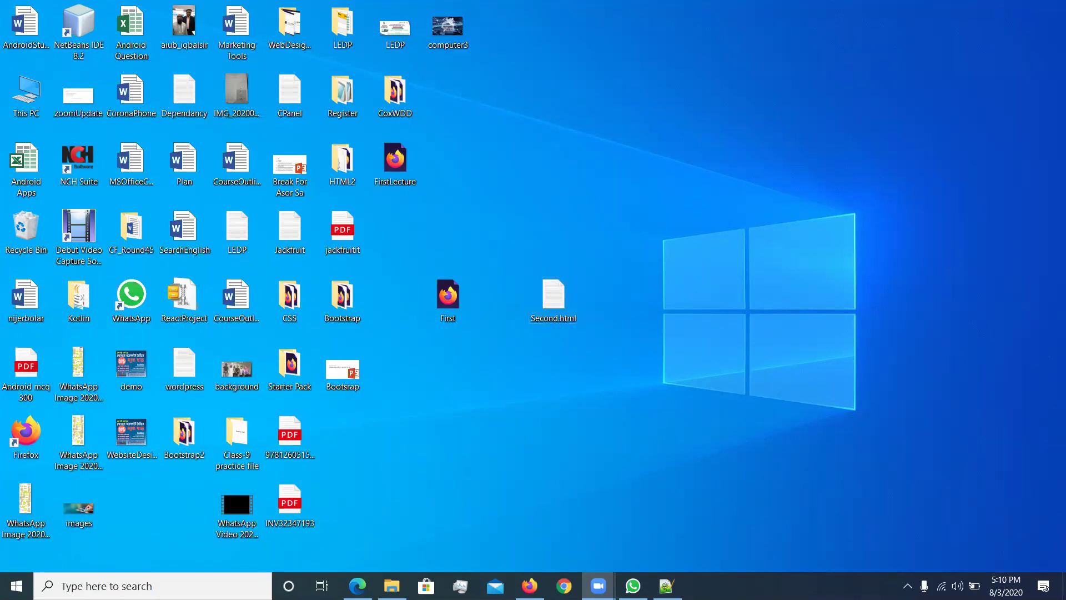
{"action": "key", "text": "alt+Tab"}
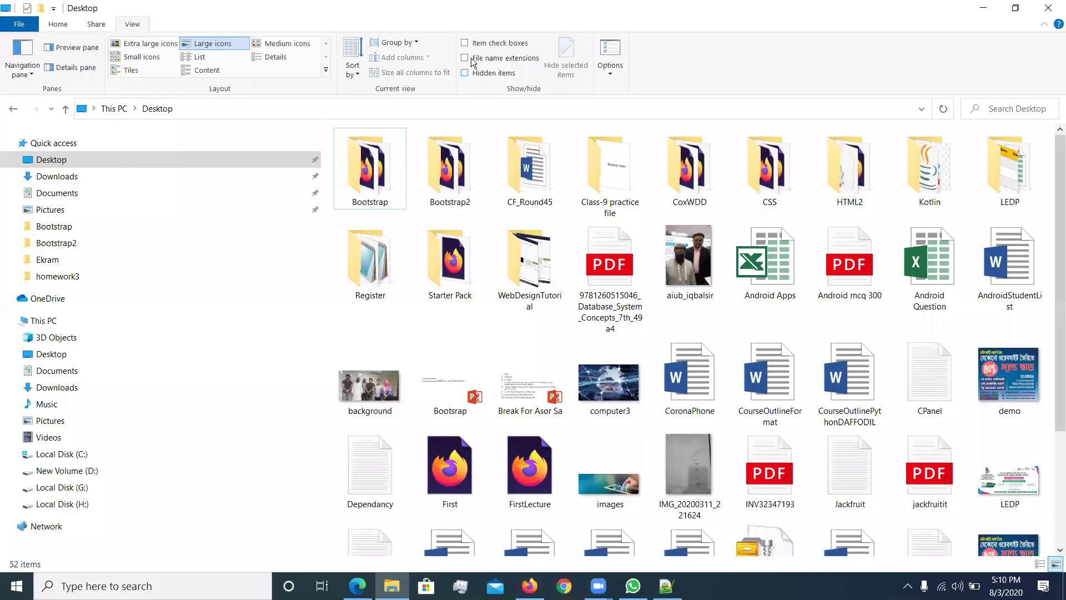
{"action": "left_click", "coordinate": [466, 59]}
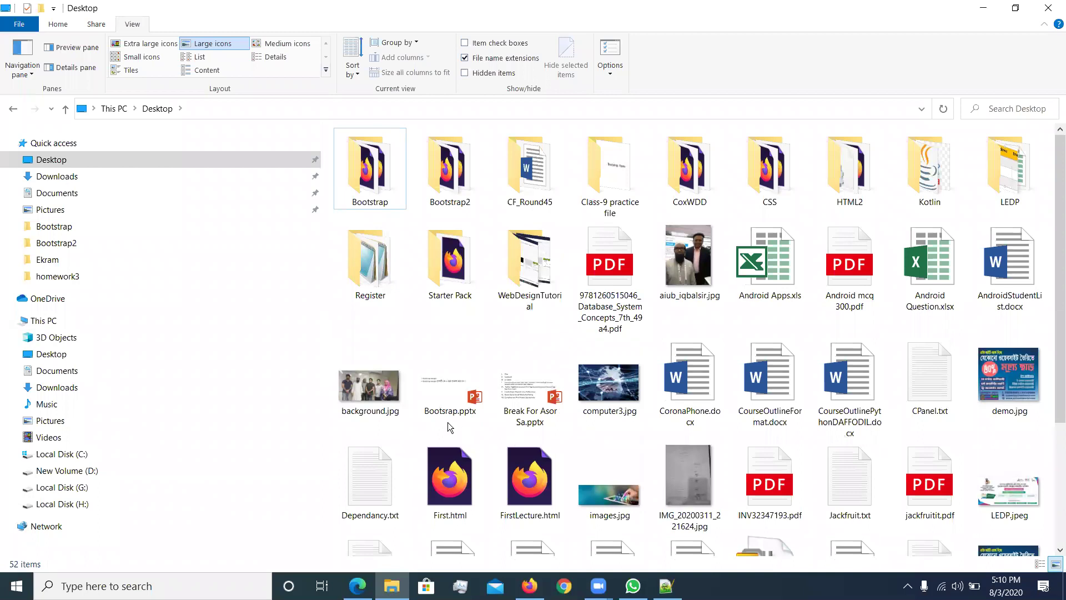
{"action": "left_click", "coordinate": [997, 10]}
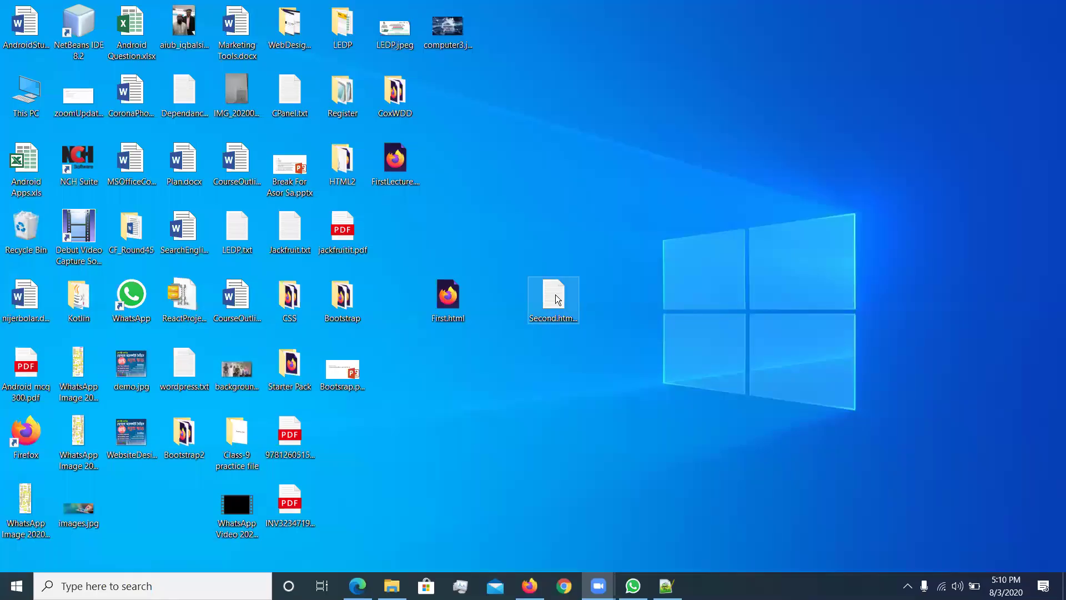
- Rename Second.html.txt on the desktop to Second.html and accept the extension change
{"action": "key", "text": "shift+F10"}
{"action": "left_click", "coordinate": [593, 539]}
{"action": "key", "text": "End"}
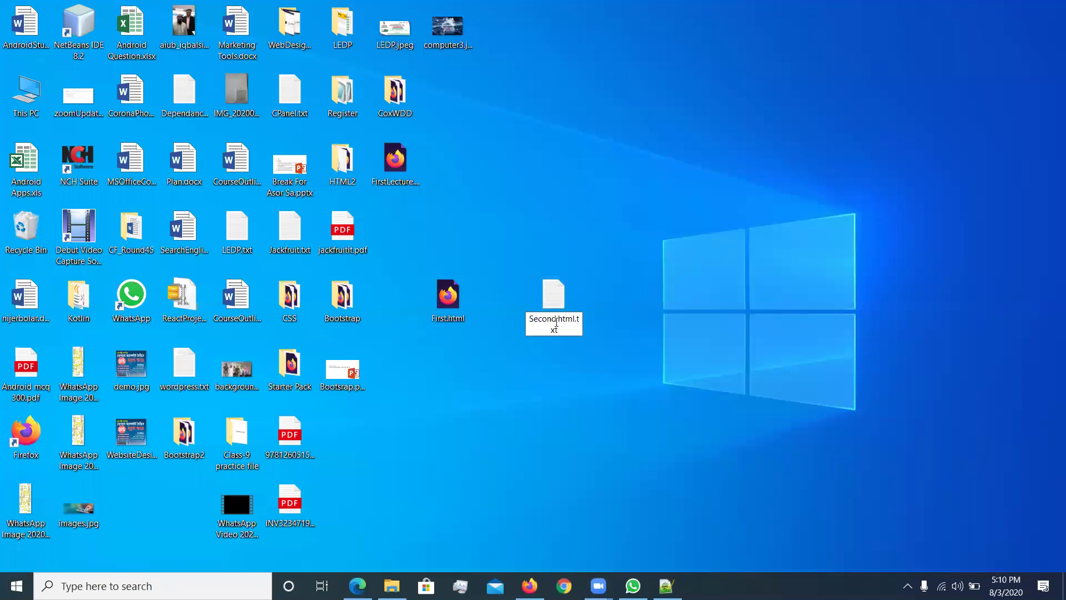
{"action": "left_click_drag", "start_coordinate": [575, 319], "coordinate": [585, 333]}
{"action": "key", "text": "BackSpace"}
{"action": "key", "text": "Return"}
{"action": "key", "text": "Return"}
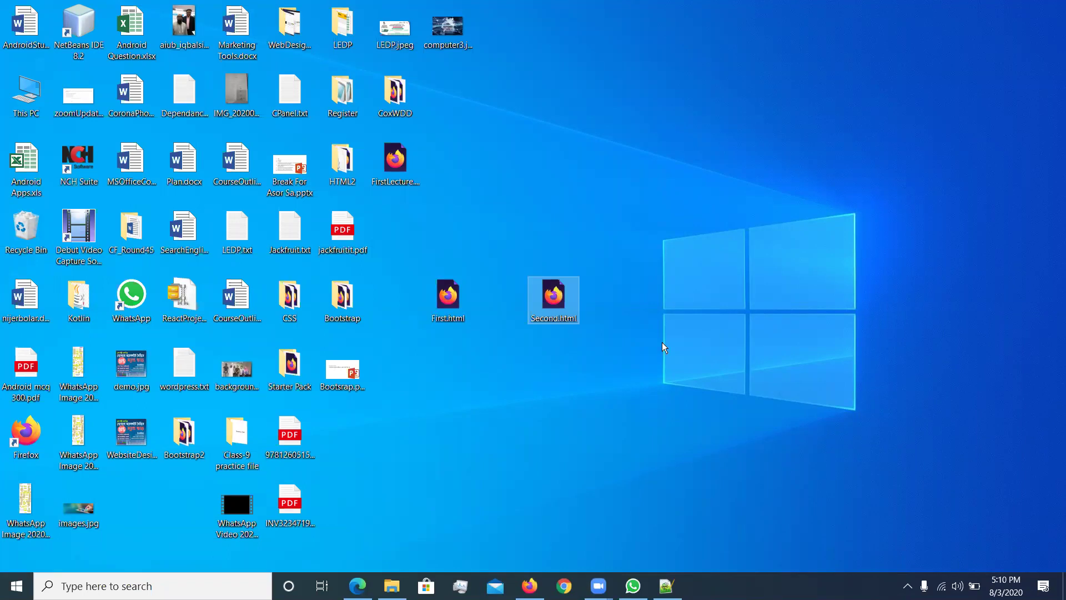
- Hide file name extensions, re-enable them in Folder Options by unchecking Hide extensions for known file types, and close the Desktop folder window
{"action": "key", "text": "super+e"}
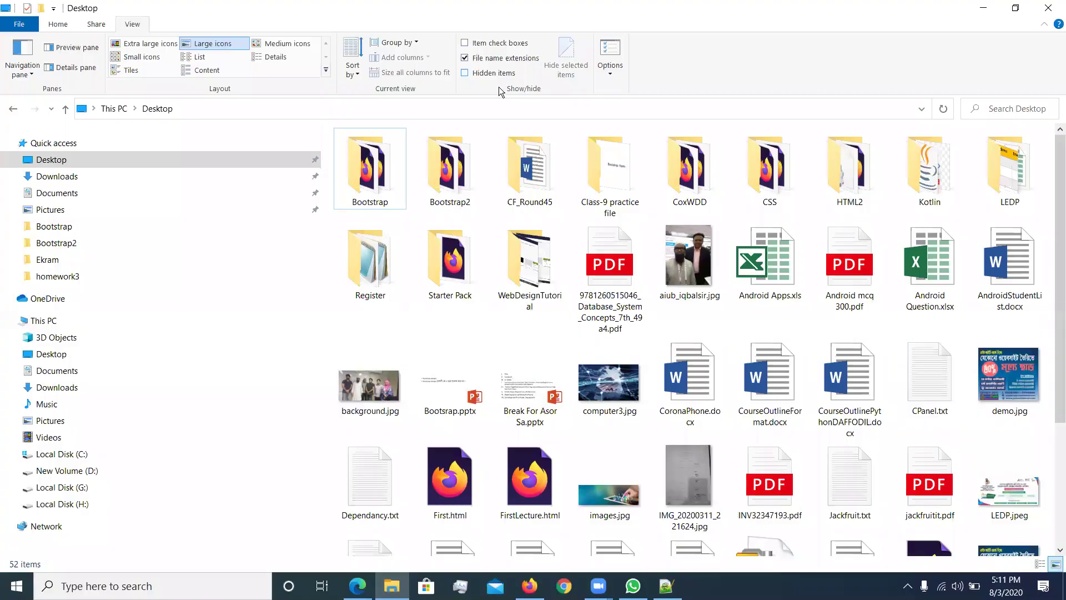
{"action": "left_click", "coordinate": [486, 59]}
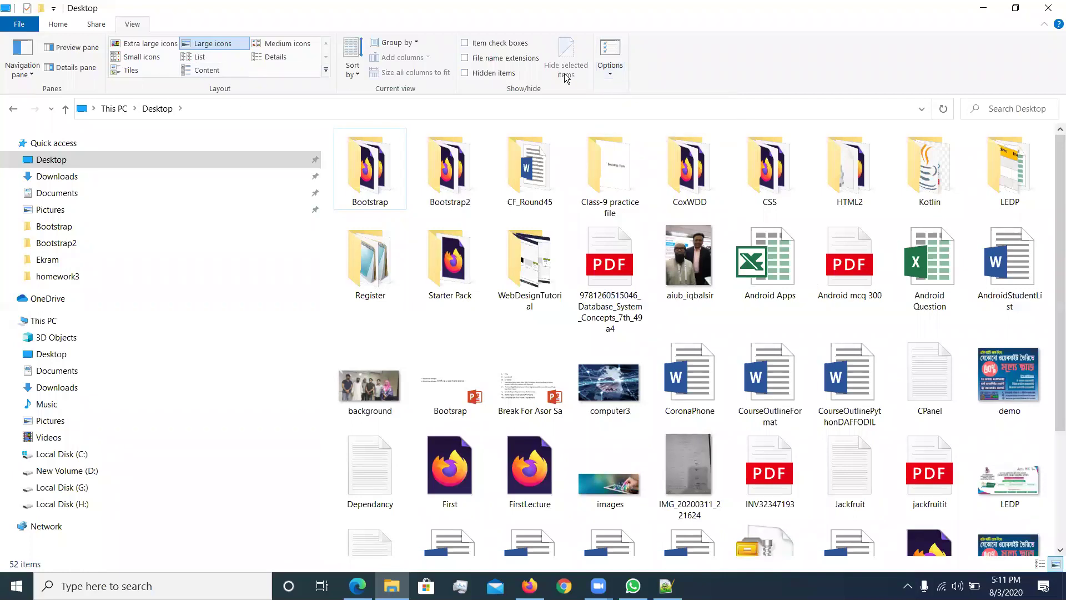
{"action": "left_click", "coordinate": [611, 73]}
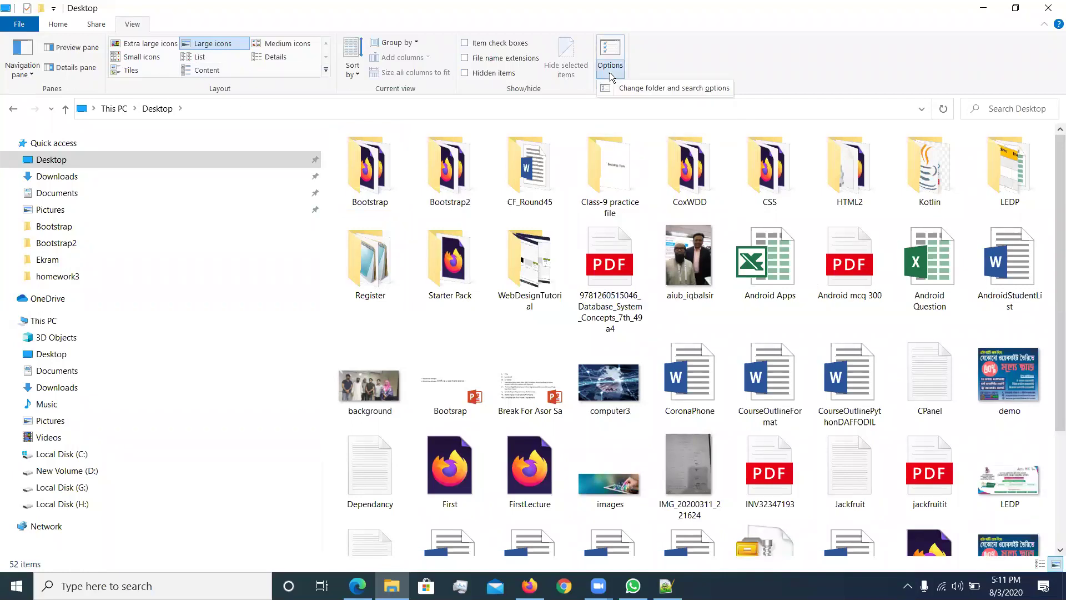
{"action": "left_click", "coordinate": [676, 88]}
{"action": "left_click", "coordinate": [73, 169]}
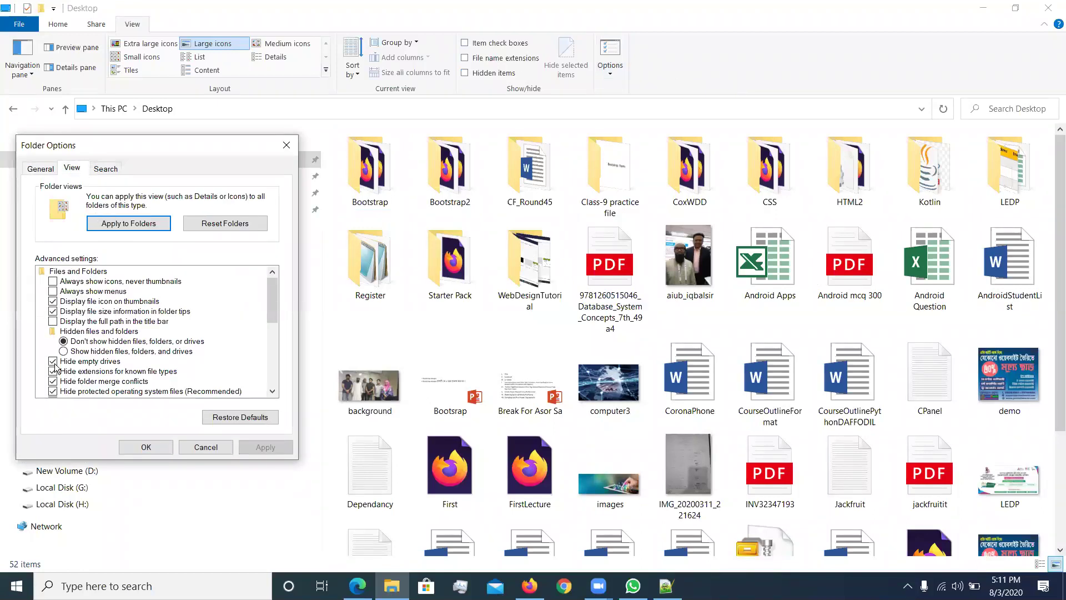
{"action": "scroll", "coordinate": [55, 366], "scroll_direction": "down", "scroll_amount": 1}
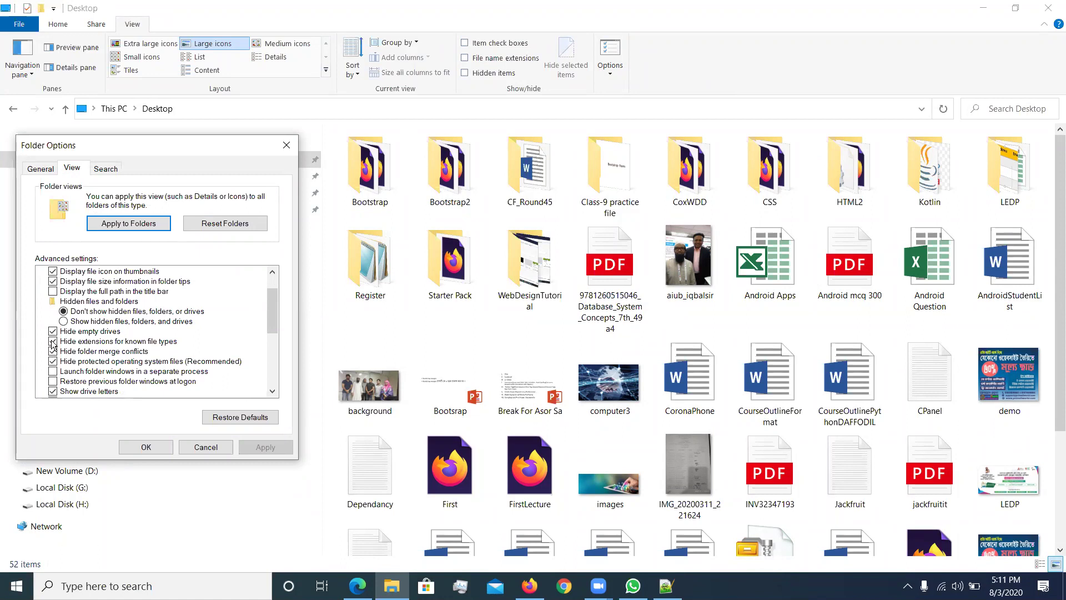
{"action": "left_click", "coordinate": [53, 341]}
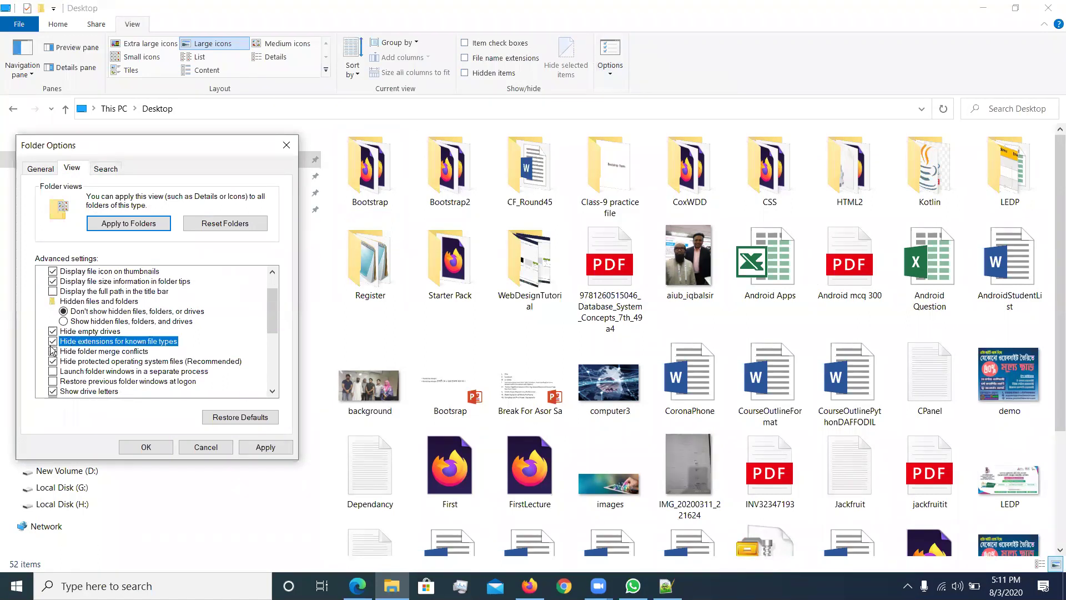
{"action": "left_click", "coordinate": [264, 447]}
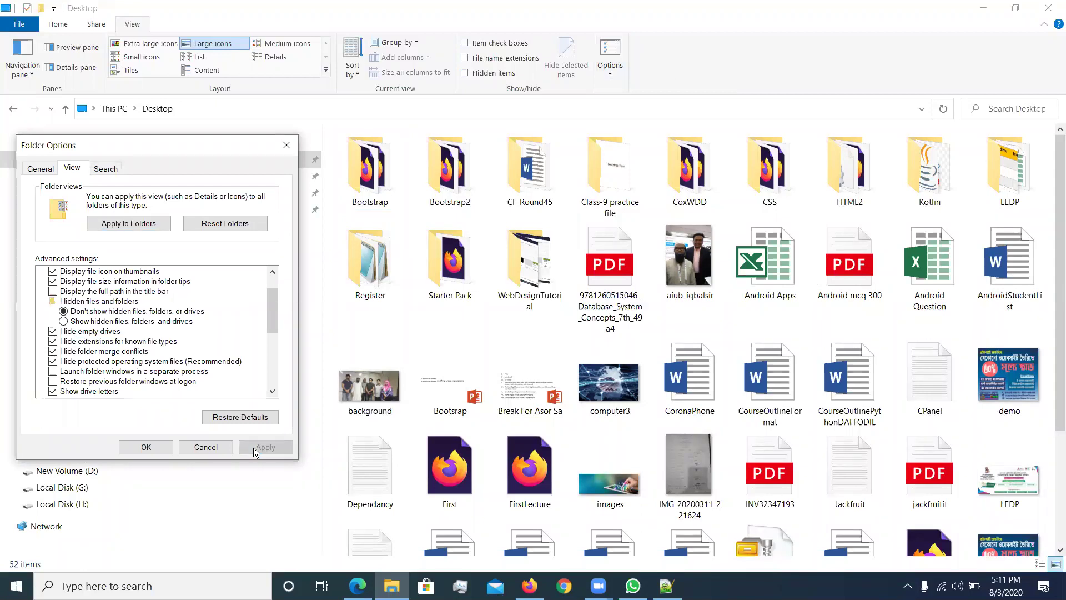
{"action": "left_click", "coordinate": [145, 447]}
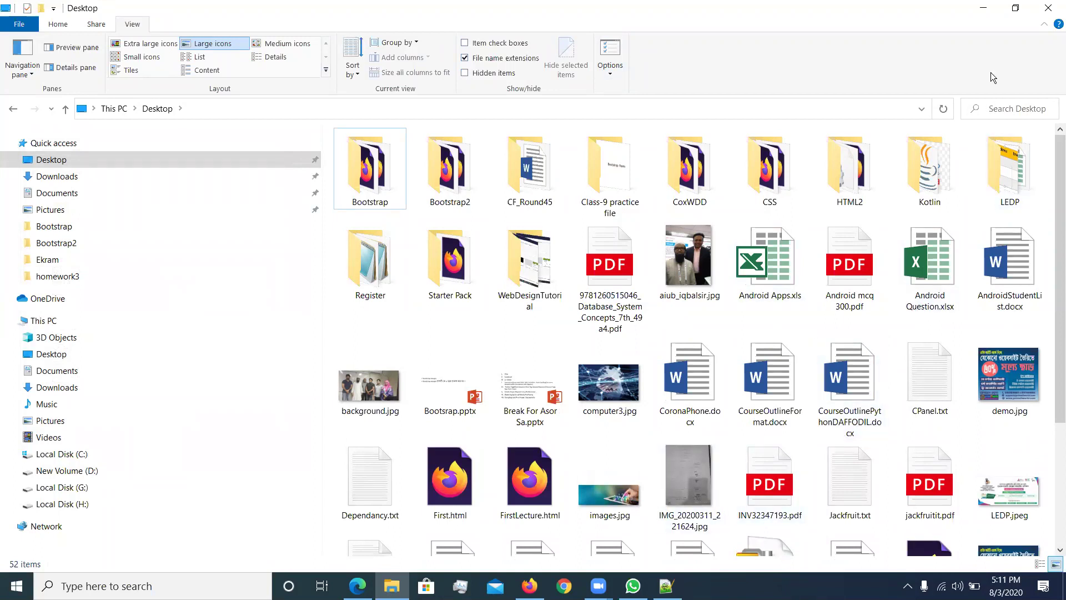
{"action": "left_click", "coordinate": [1051, 10]}
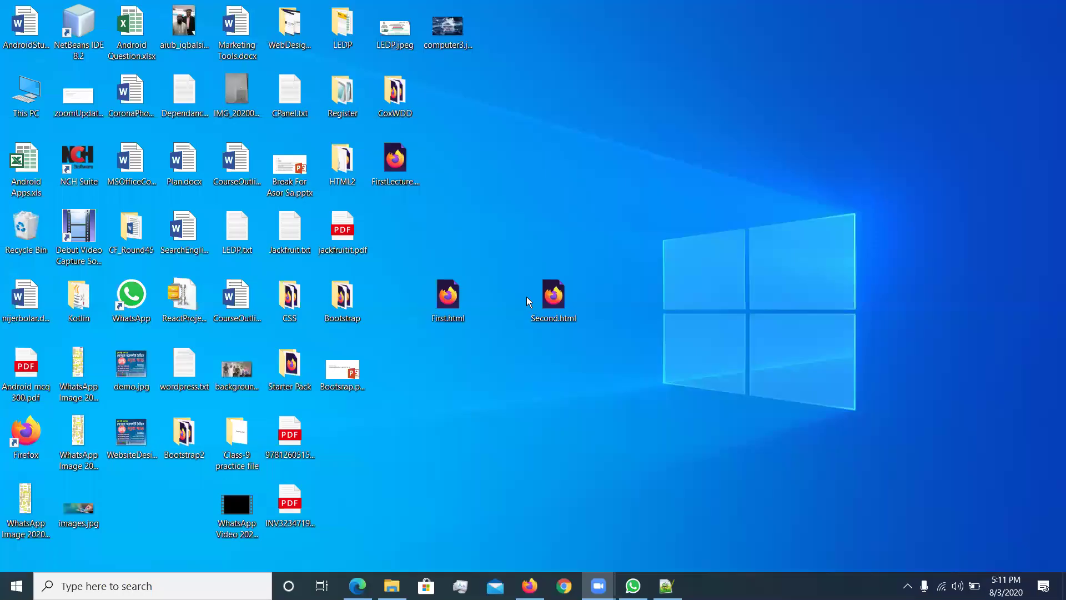
{"action": "double_click", "coordinate": [567, 307]}
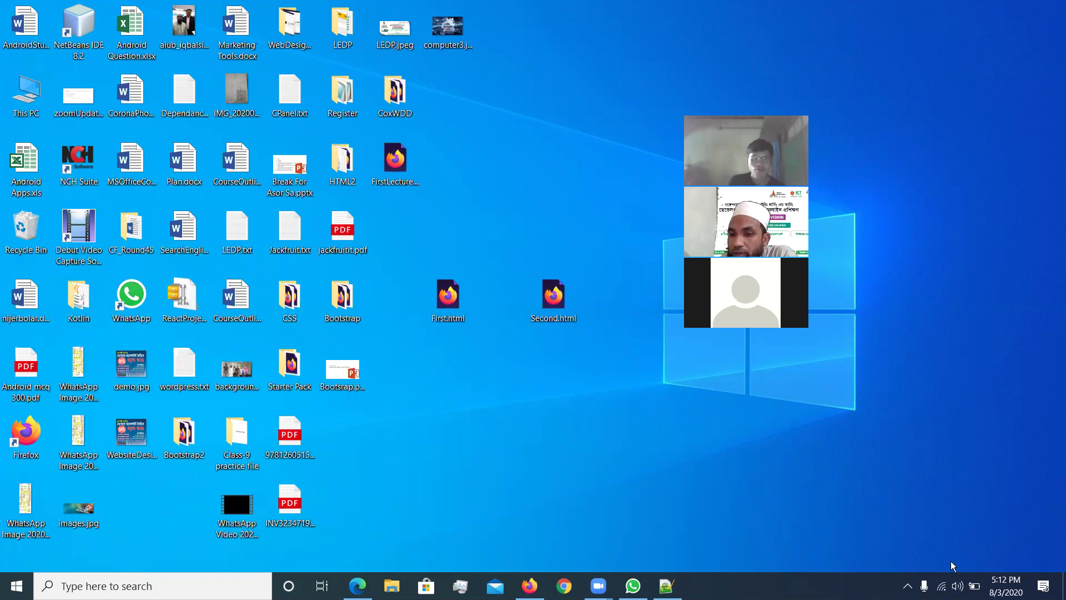
{"action": "mouse_move", "coordinate": [994, 586]}
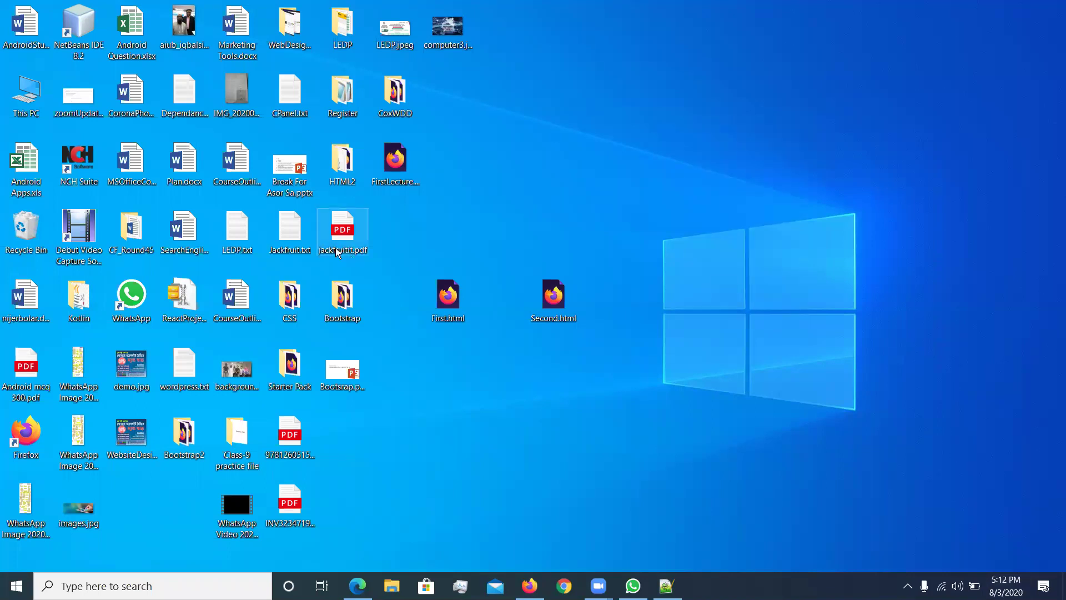
- Open Break For Asor Sa.pptx from the desktop in PowerPoint and go to slide 4, Asor Prayer Break
{"action": "double_click", "coordinate": [289, 172]}
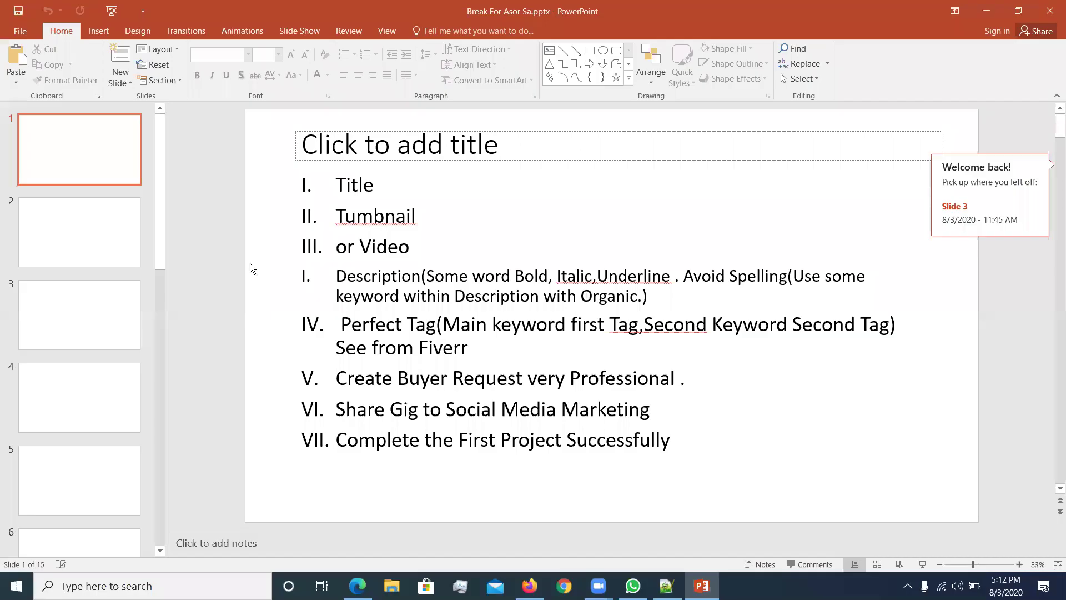
{"action": "left_click", "coordinate": [108, 337]}
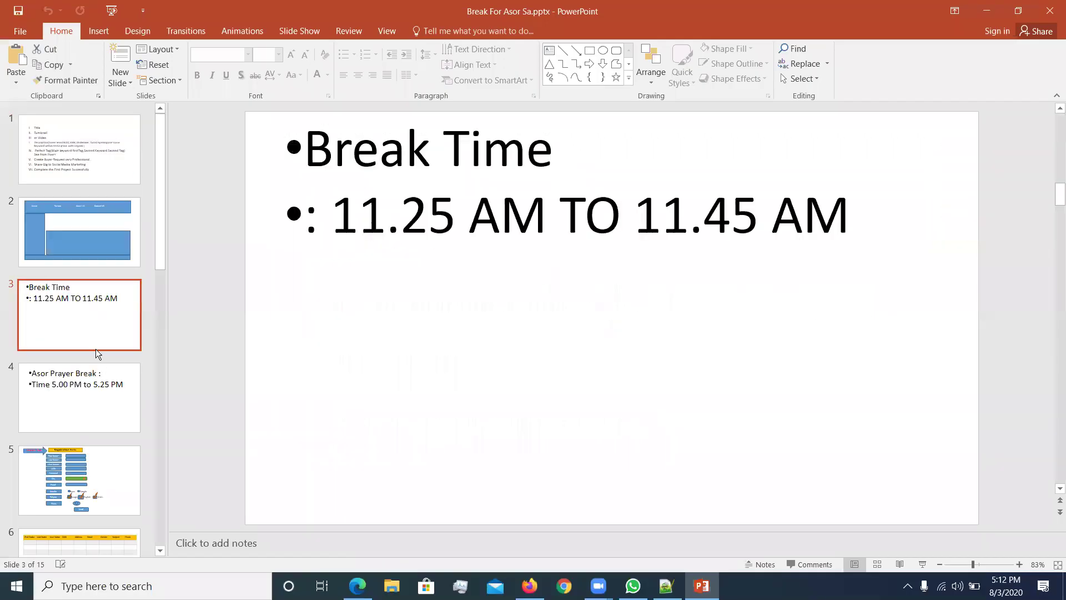
{"action": "left_click", "coordinate": [86, 383]}
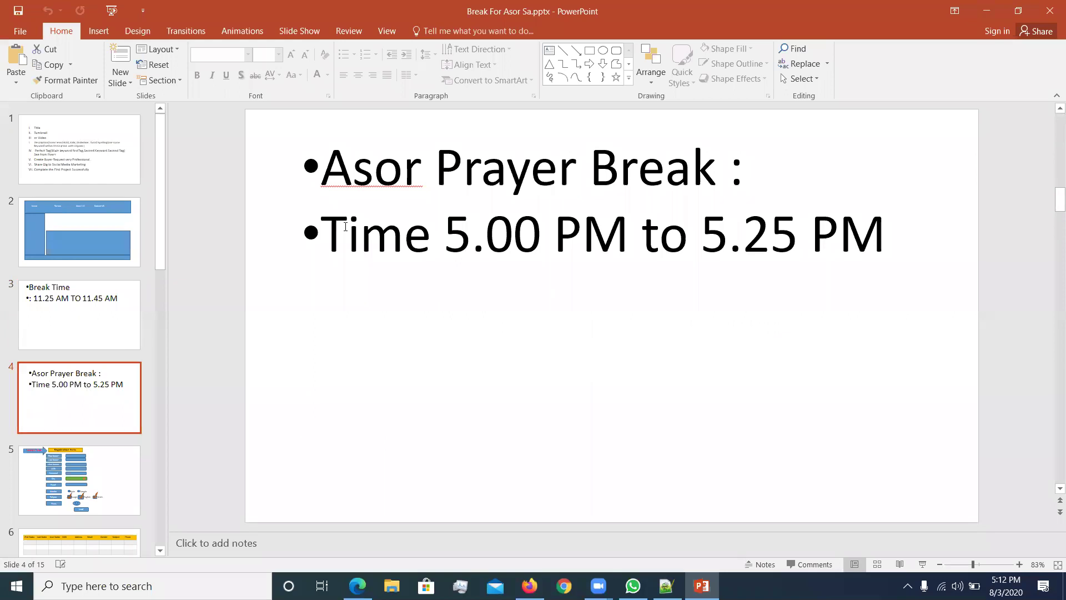
- Change the start time of the Asor Prayer Break on slide 4 to 5.12 PM
{"action": "left_click", "coordinate": [544, 239]}
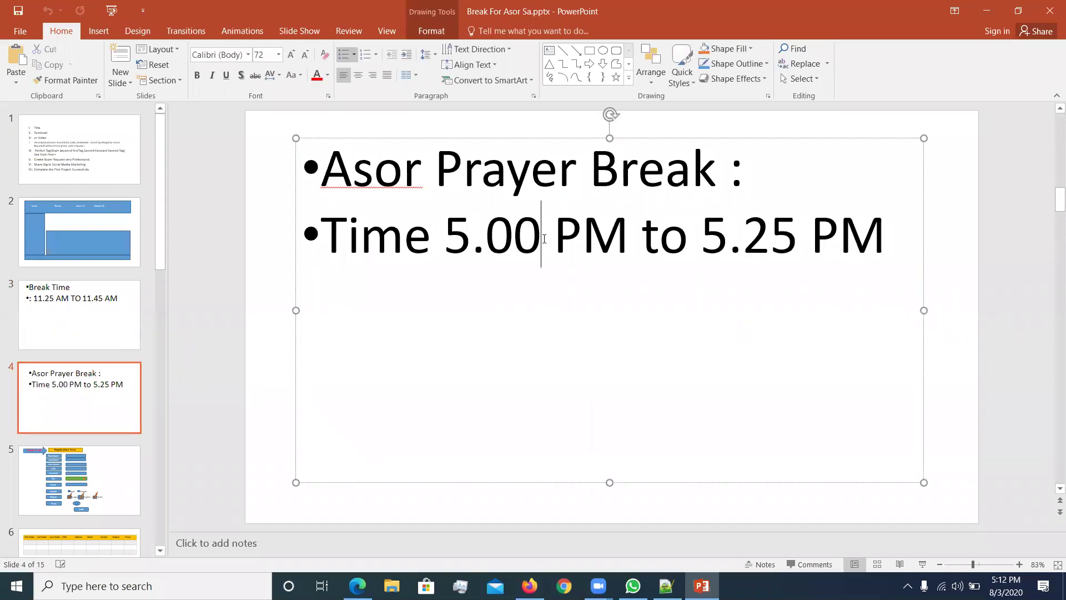
{"action": "key", "text": "BackSpace"}
{"action": "key", "text": "BackSpace"}
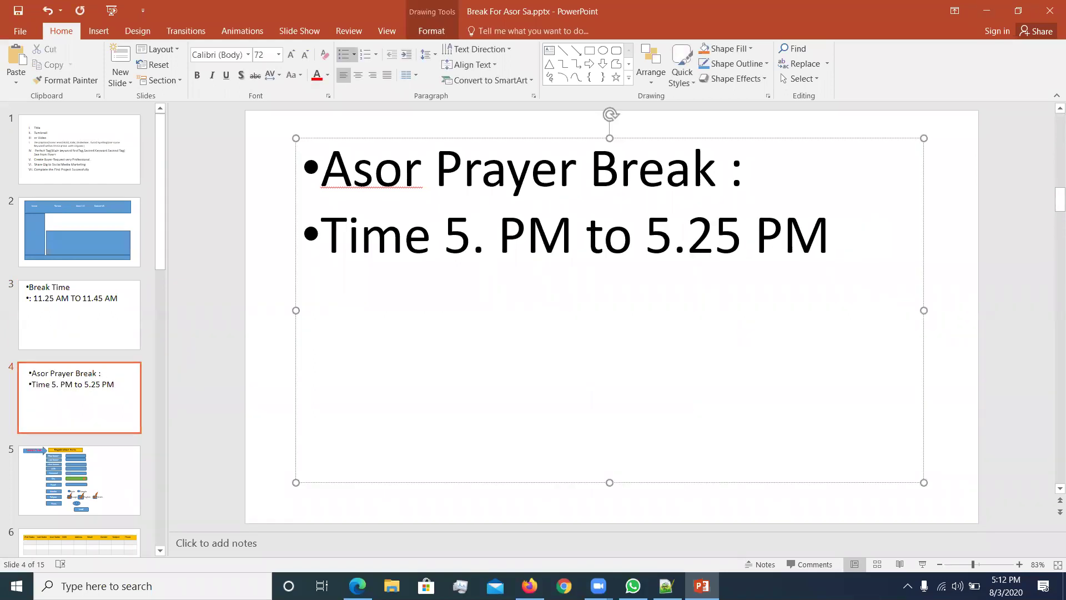
{"action": "type", "text": "1"}
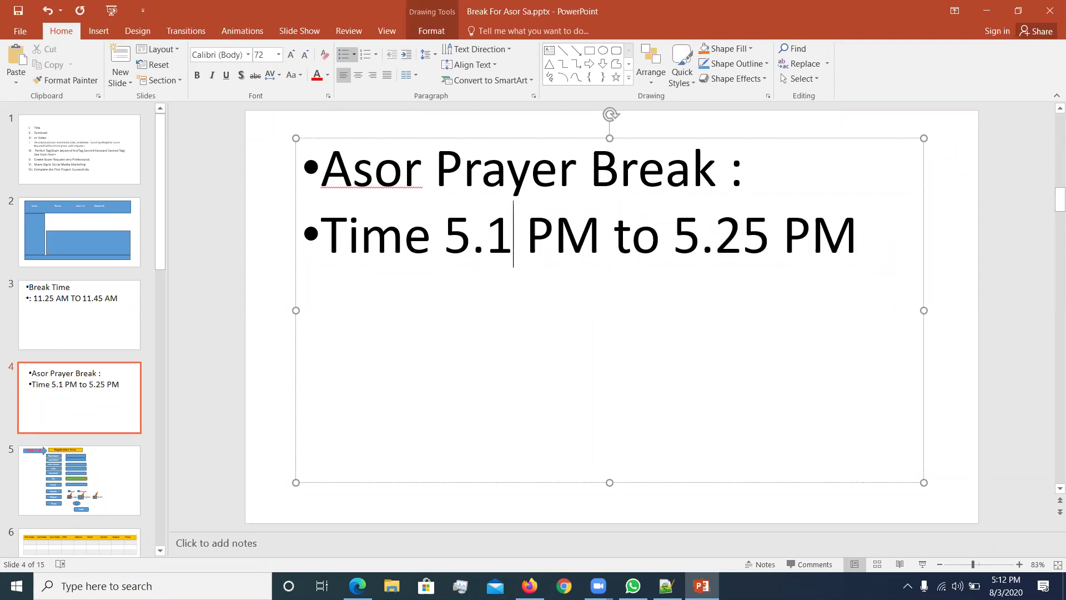
{"action": "type", "text": "2"}
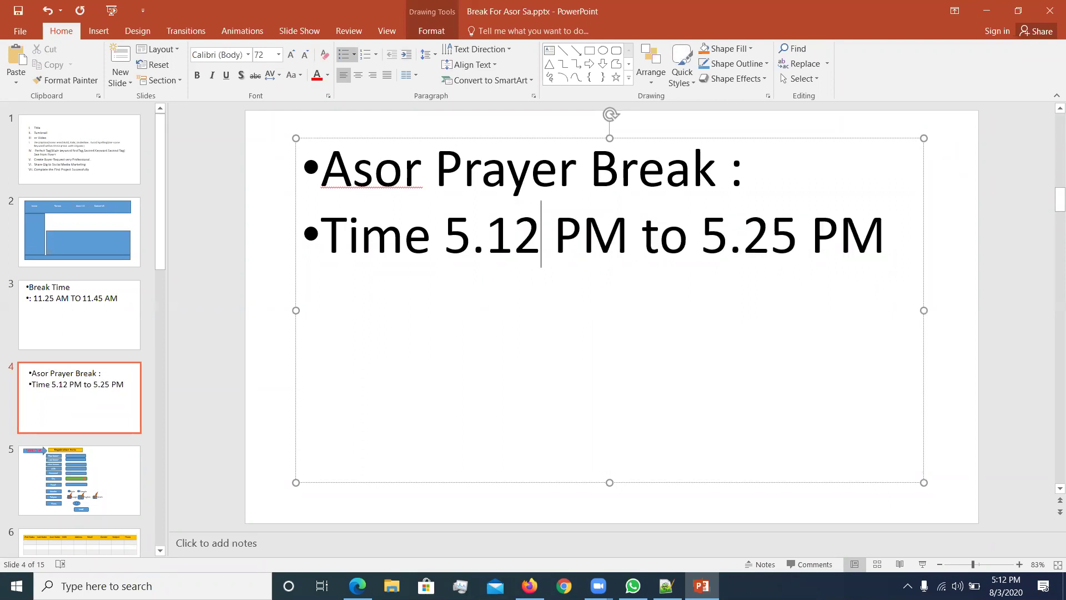
{"action": "left_click", "coordinate": [530, 586]}
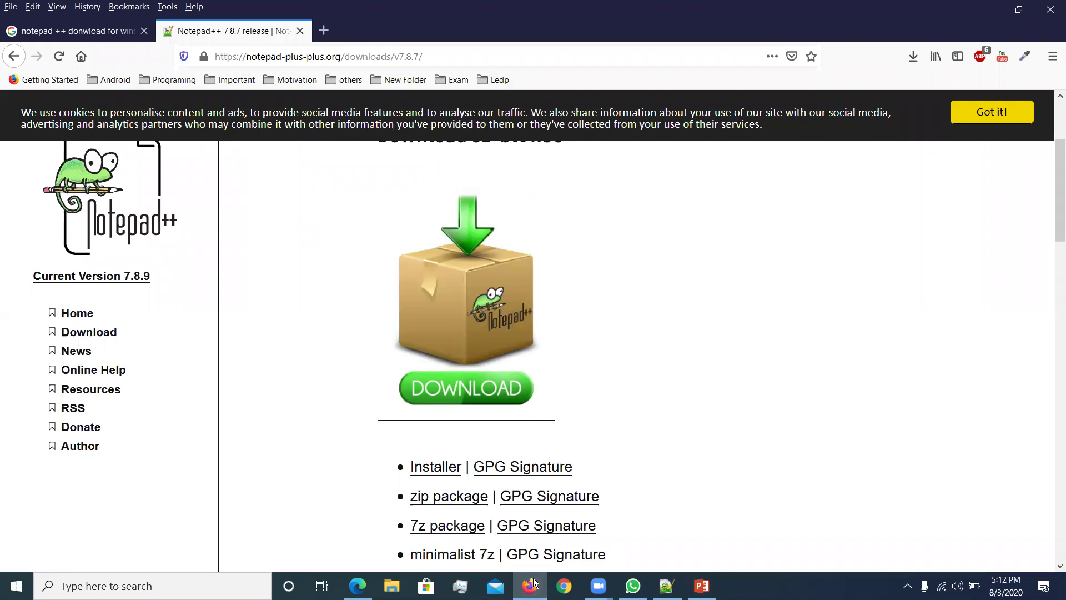
{"action": "left_click", "coordinate": [533, 582]}
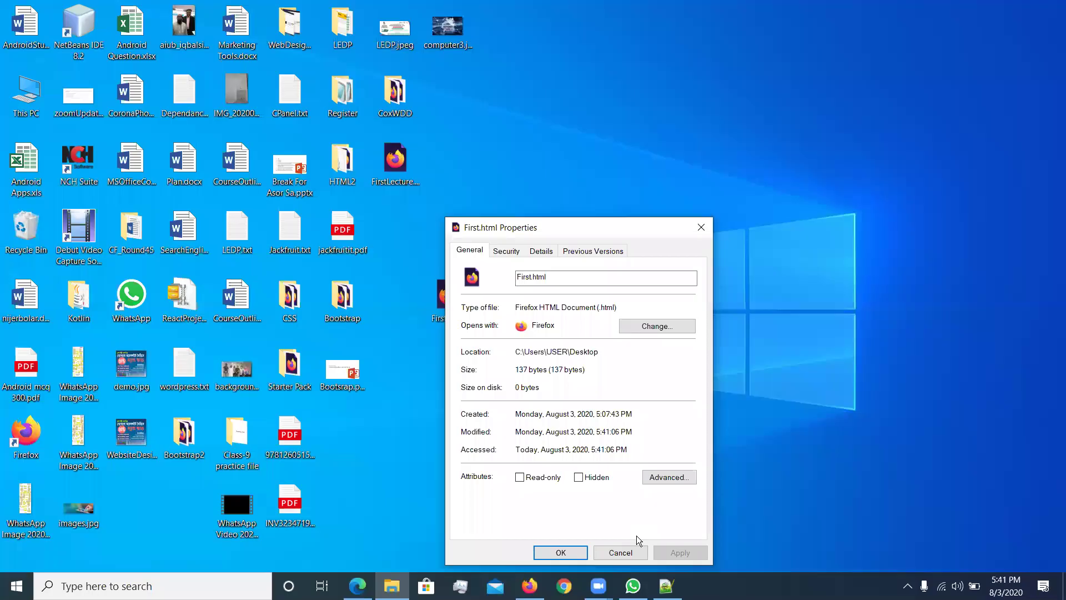
- Reopen the properties of First.html on the desktop and choose Firefox as the app for opening .html files
{"action": "left_click", "coordinate": [700, 232]}
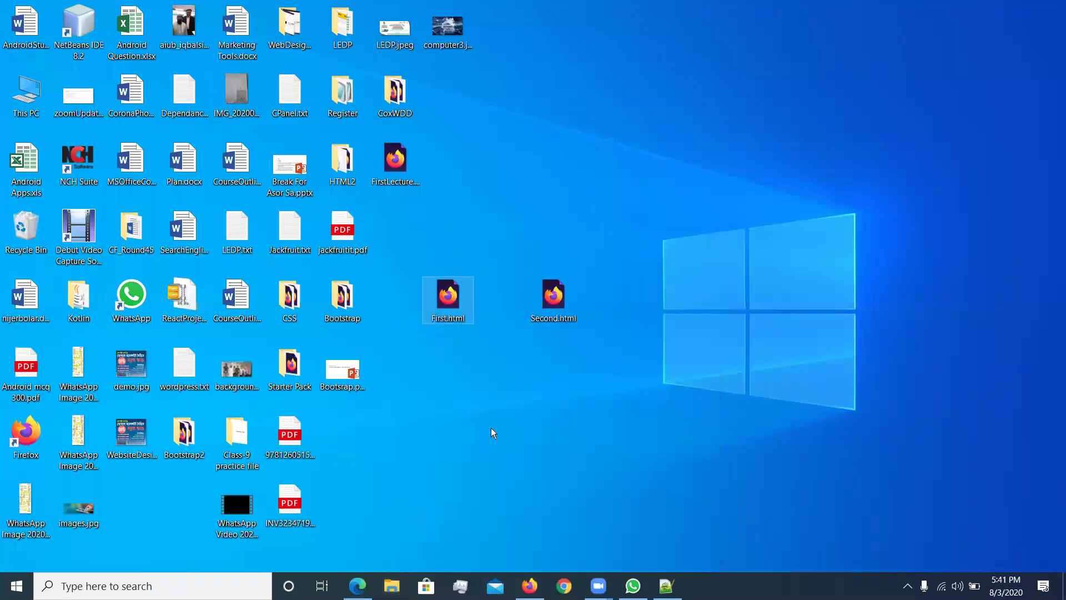
{"action": "right_click", "coordinate": [444, 297]}
{"action": "left_click", "coordinate": [477, 559]}
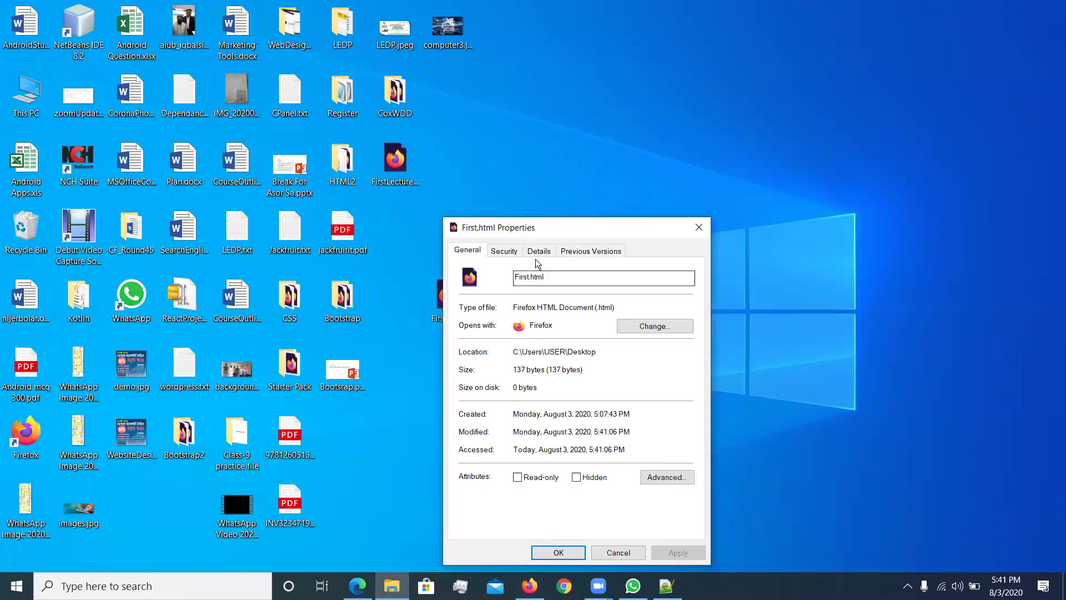
{"action": "left_click", "coordinate": [643, 328]}
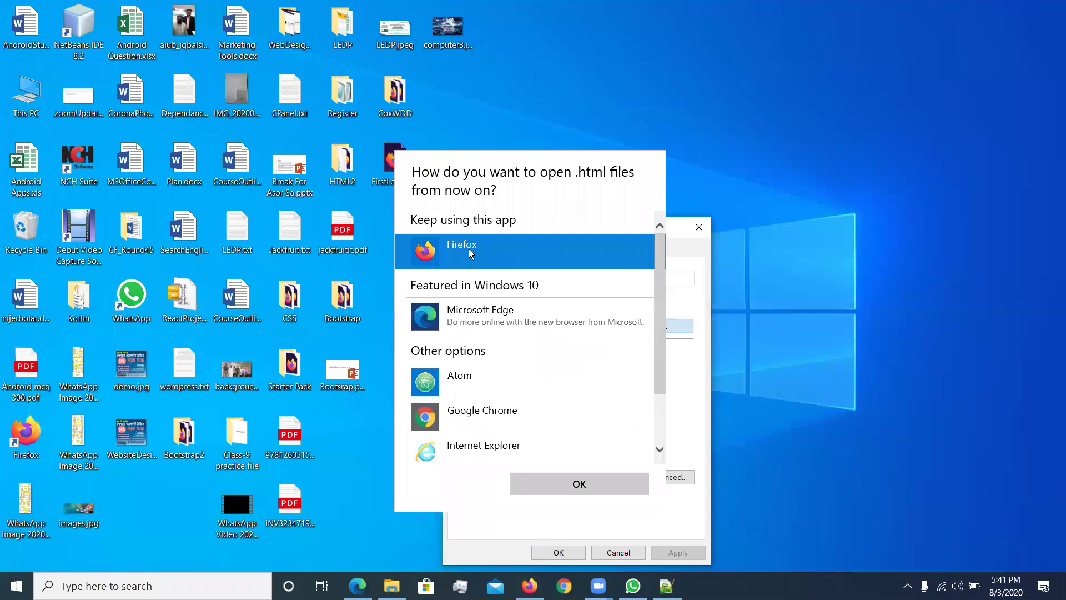
{"action": "left_click", "coordinate": [547, 484]}
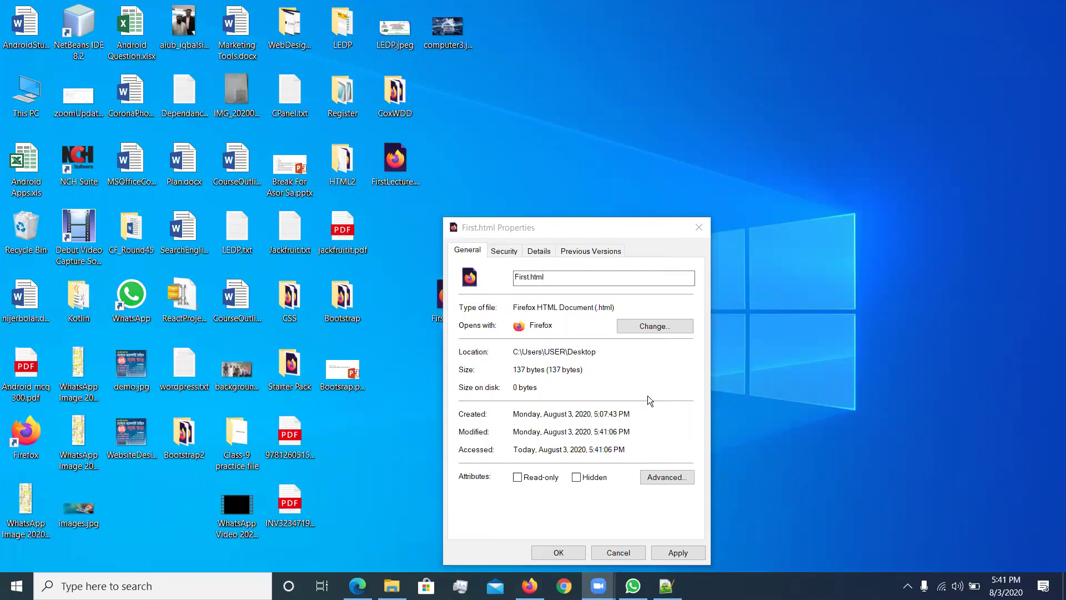
{"action": "left_click", "coordinate": [522, 392]}
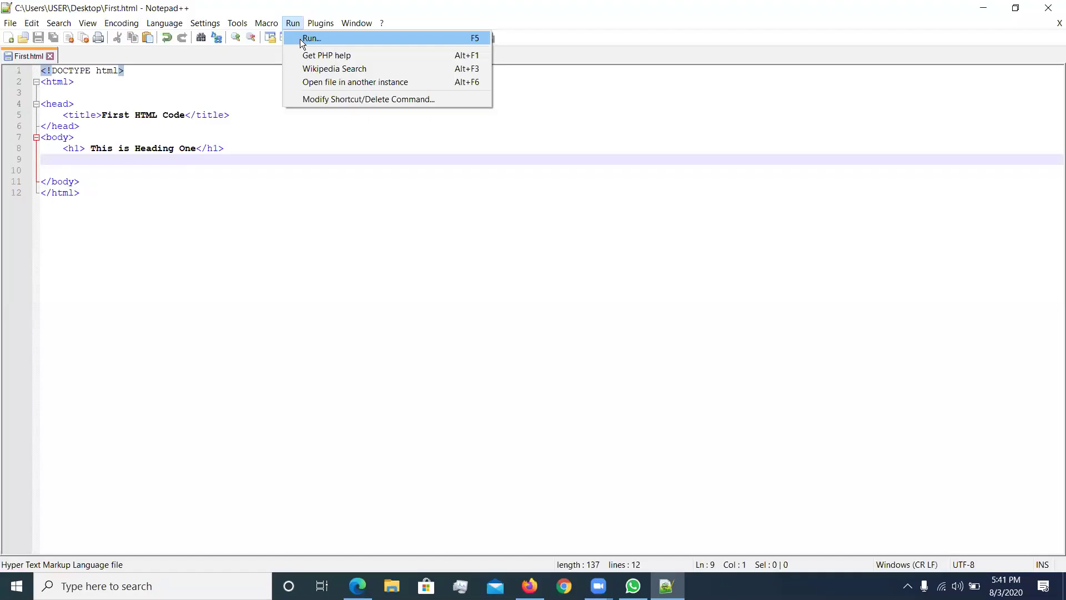
{"action": "left_click", "coordinate": [299, 37]}
{"action": "left_click", "coordinate": [578, 295]}
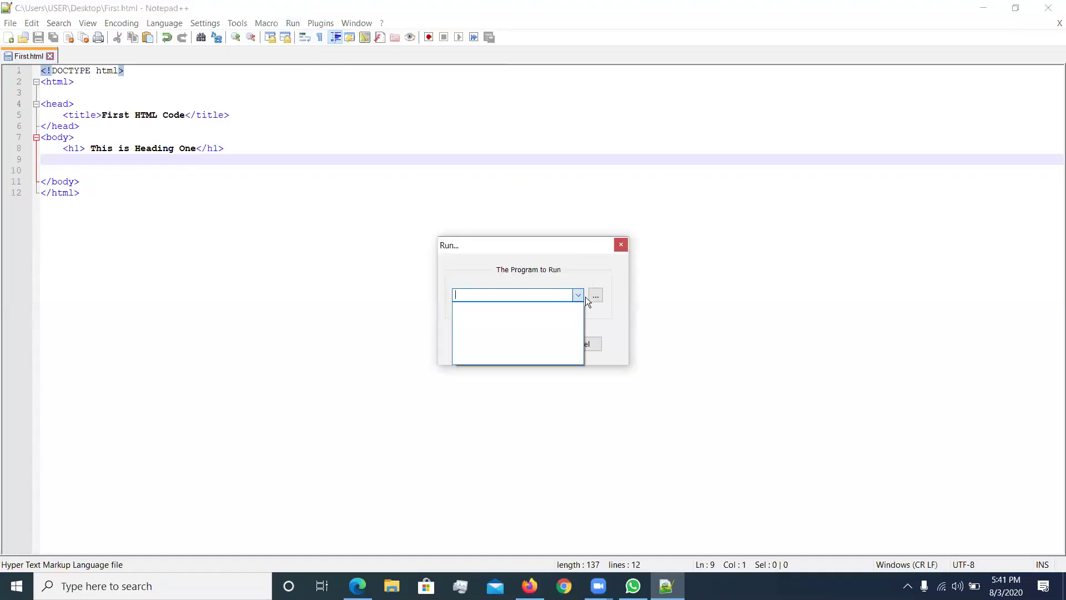
{"action": "left_click", "coordinate": [592, 296]}
{"action": "left_click", "coordinate": [592, 296]}
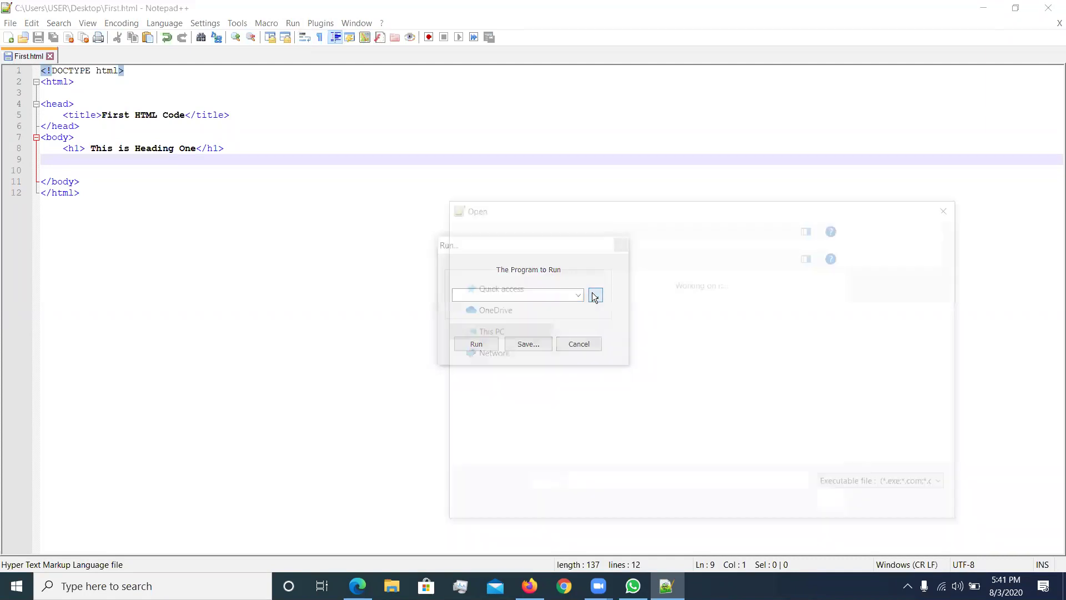
{"action": "scroll", "coordinate": [694, 388], "scroll_direction": "down", "scroll_amount": 1}
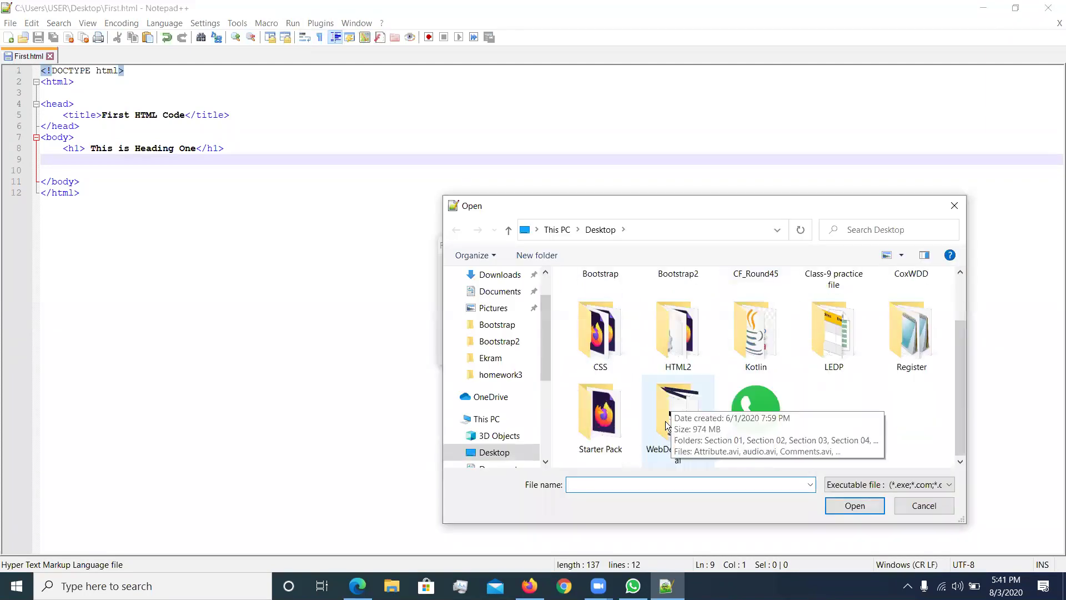
{"action": "scroll", "coordinate": [864, 386], "scroll_direction": "up", "scroll_amount": 1}
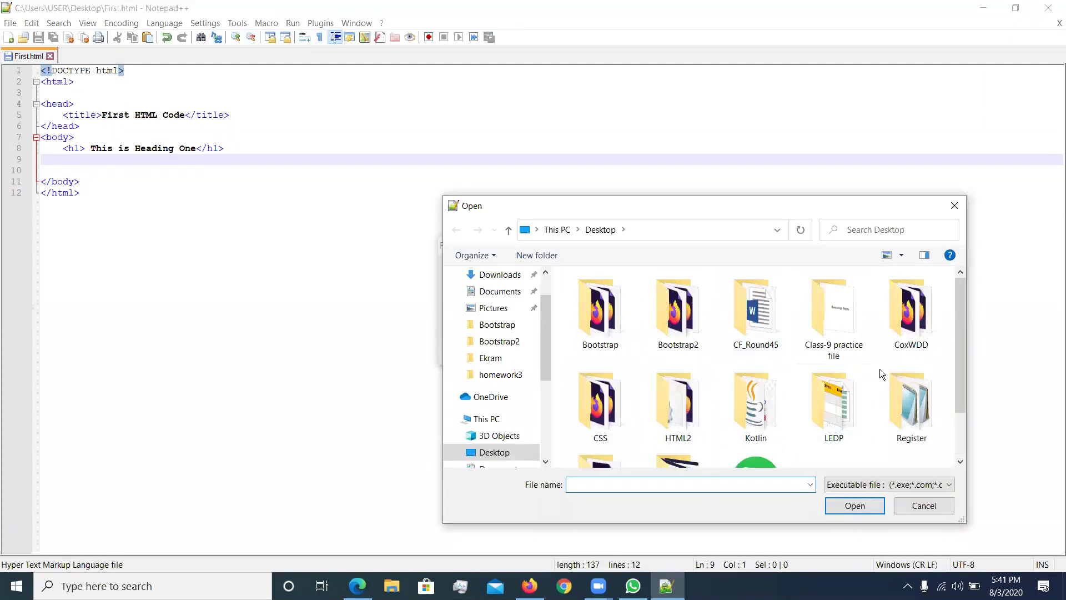
{"action": "scroll", "coordinate": [758, 374], "scroll_direction": "down", "scroll_amount": 1}
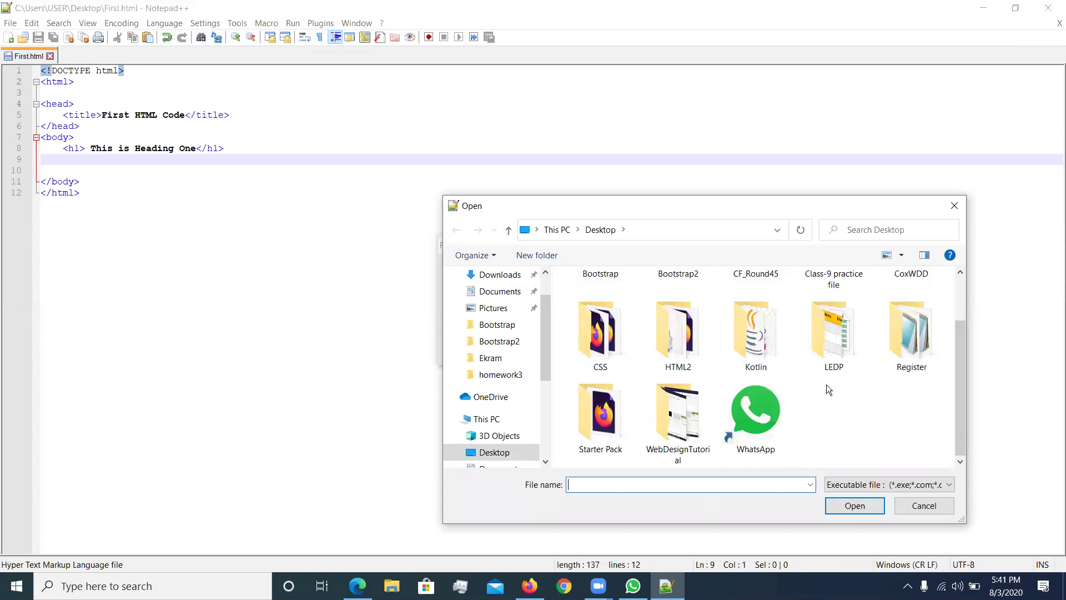
{"action": "scroll", "coordinate": [826, 384], "scroll_direction": "up", "scroll_amount": 1}
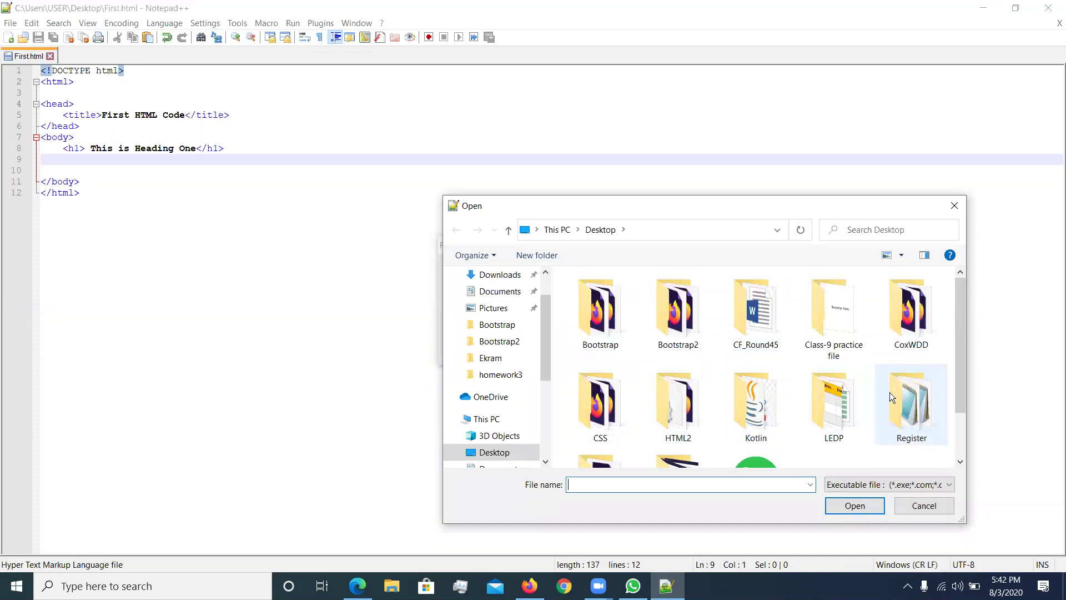
{"action": "scroll", "coordinate": [890, 392], "scroll_direction": "down", "scroll_amount": 1}
{"action": "left_click", "coordinate": [955, 172]}
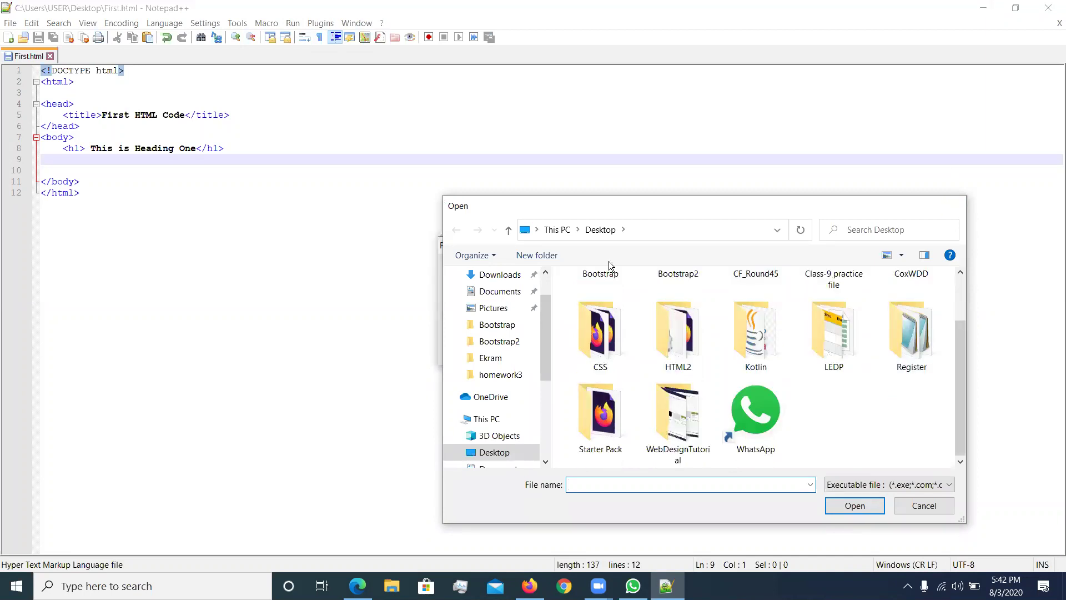
{"action": "key", "text": "Escape"}
{"action": "key", "text": "Escape"}
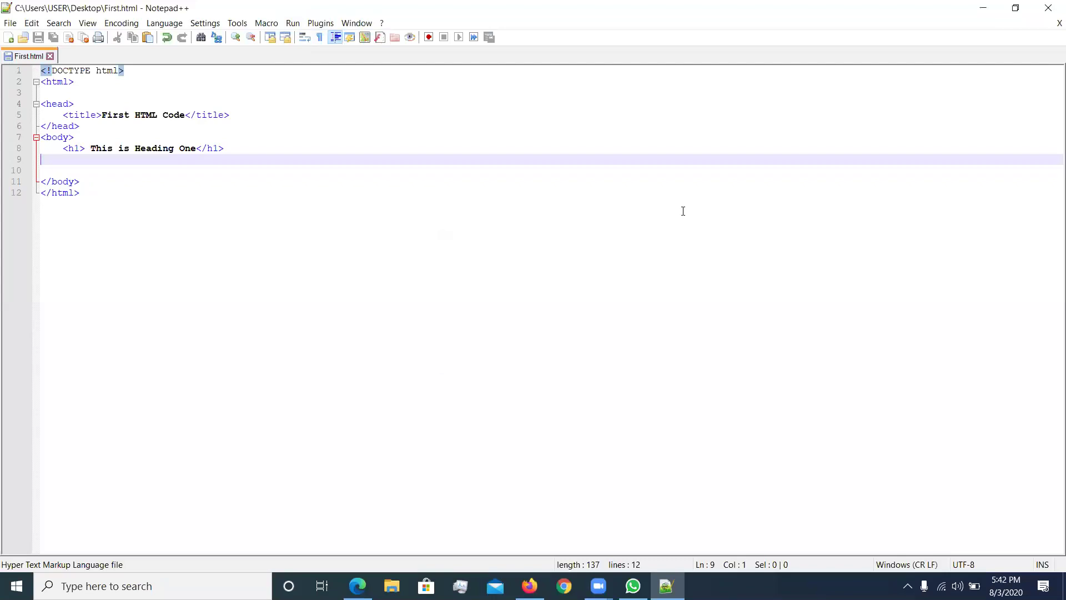
- Minimize the editor, reload First.html in Firefox and highlight the heading text on the page
{"action": "left_click", "coordinate": [984, 9]}
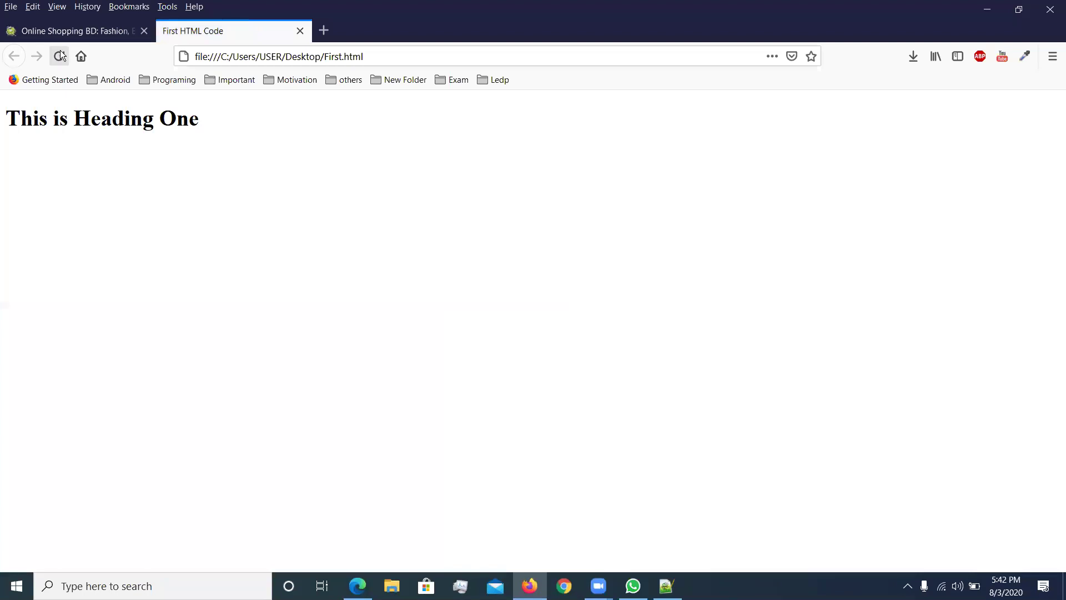
{"action": "left_click", "coordinate": [60, 55]}
{"action": "left_click_drag", "start_coordinate": [217, 124], "coordinate": [4, 120]}
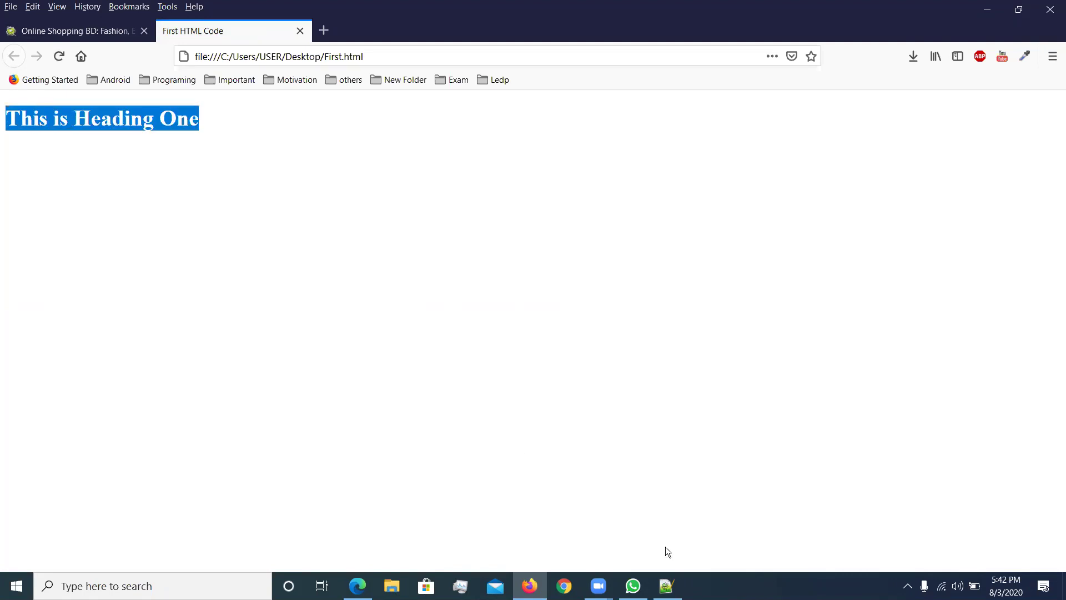
- Return to Notepad++ and add an indented h2 element reading "This Heading Two" on line 9, below the h1 heading
{"action": "key", "text": "alt+Tab"}
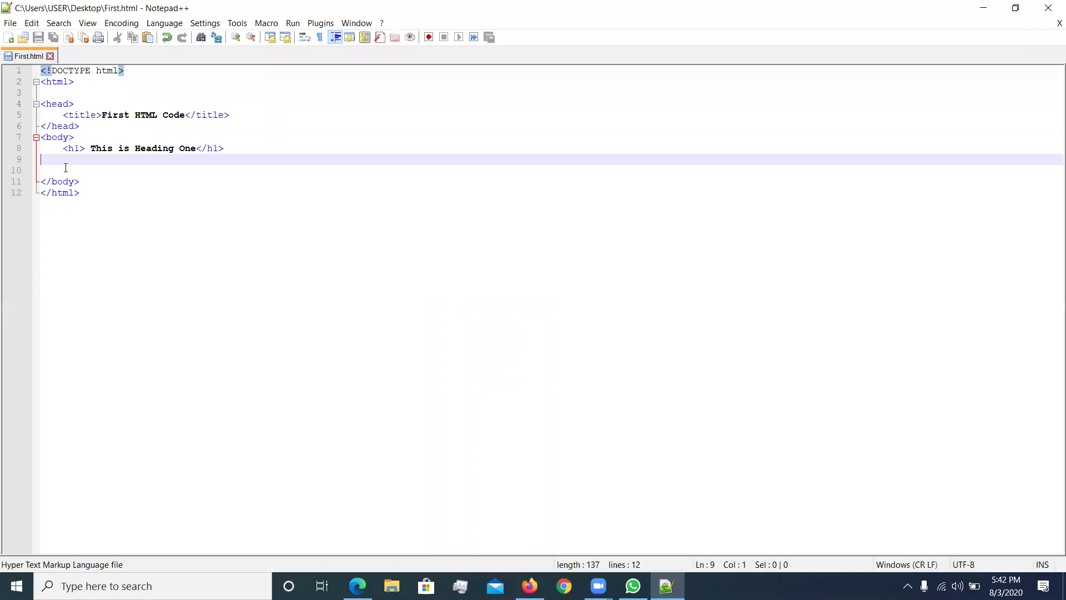
{"action": "key", "text": "Tab"}
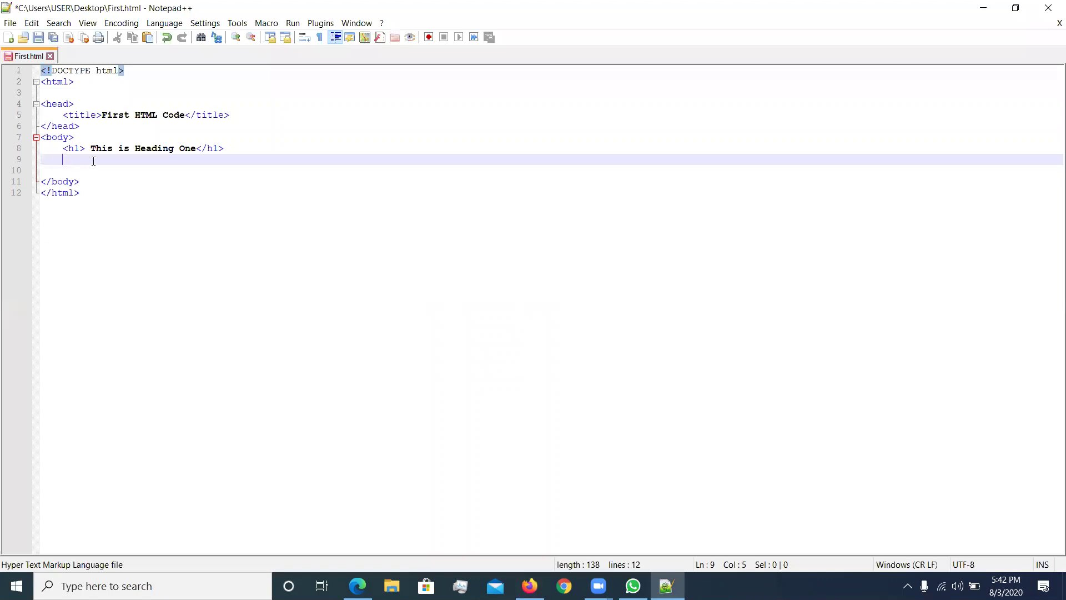
{"action": "type", "text": "<h2"}
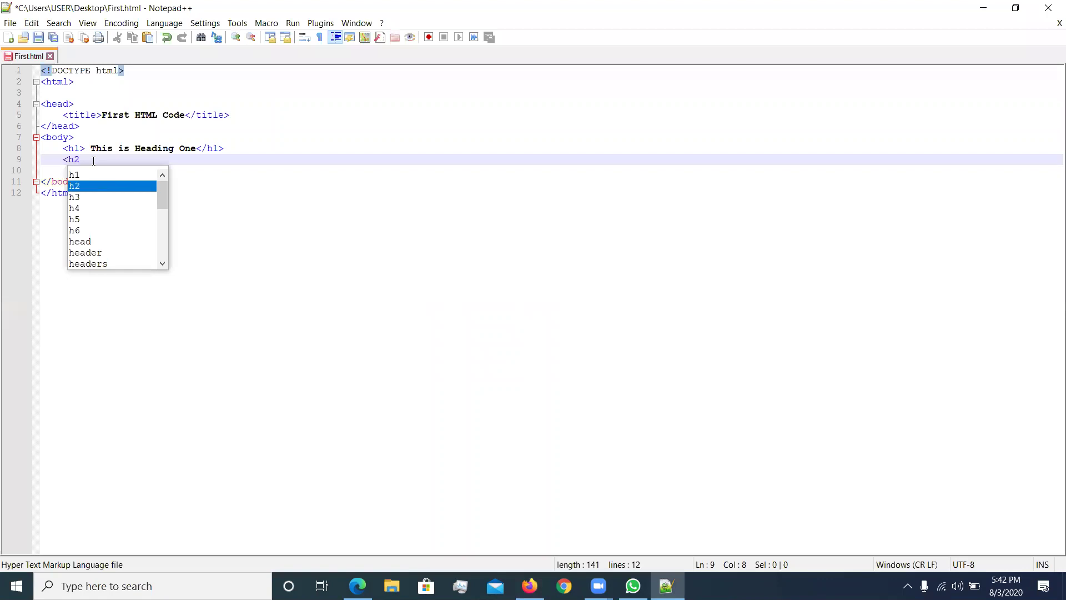
{"action": "type", "text": "></"}
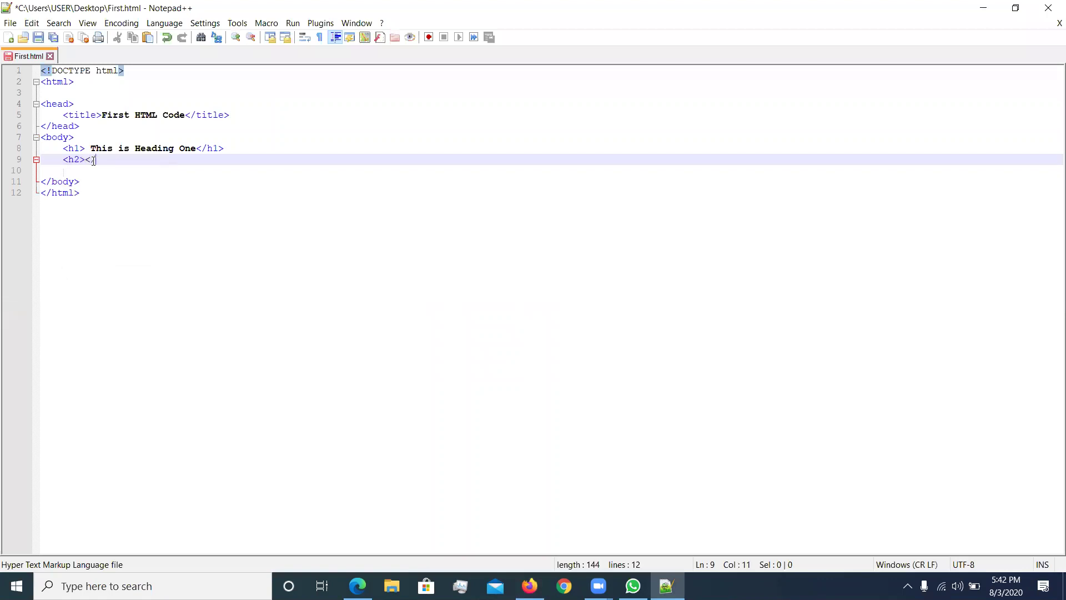
{"action": "type", "text": "h2"}
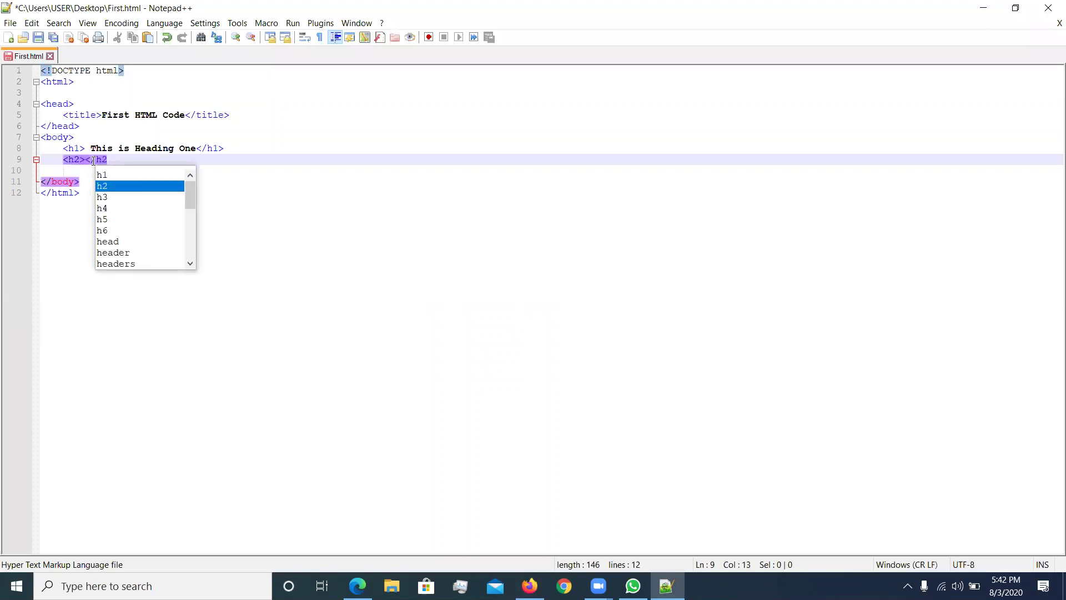
{"action": "type", "text": ">"}
{"action": "left_click", "coordinate": [85, 159]}
{"action": "type", "text": "This "}
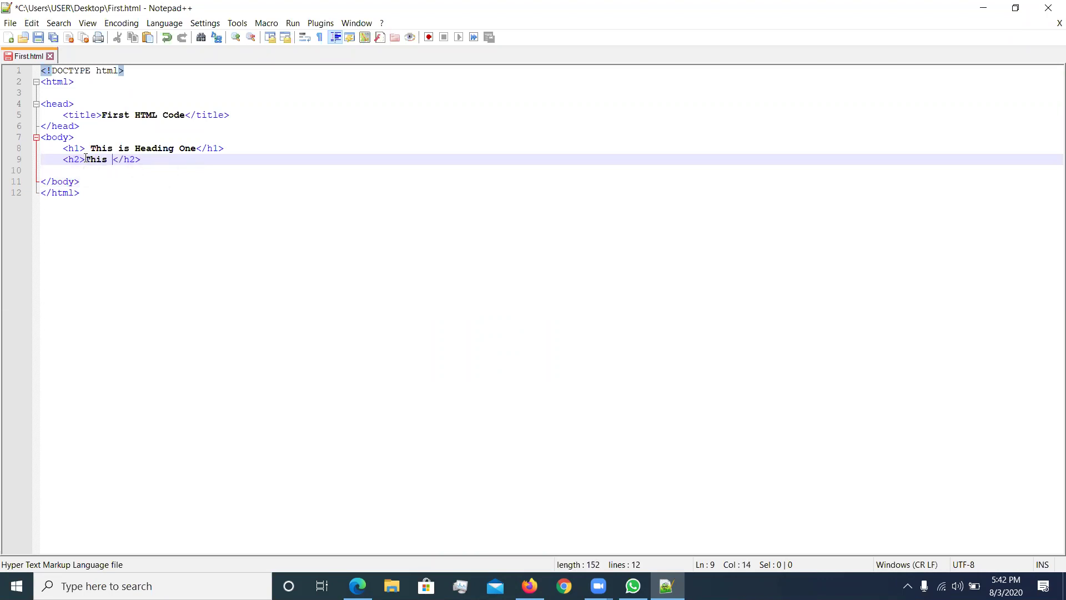
{"action": "type", "text": "Heading "}
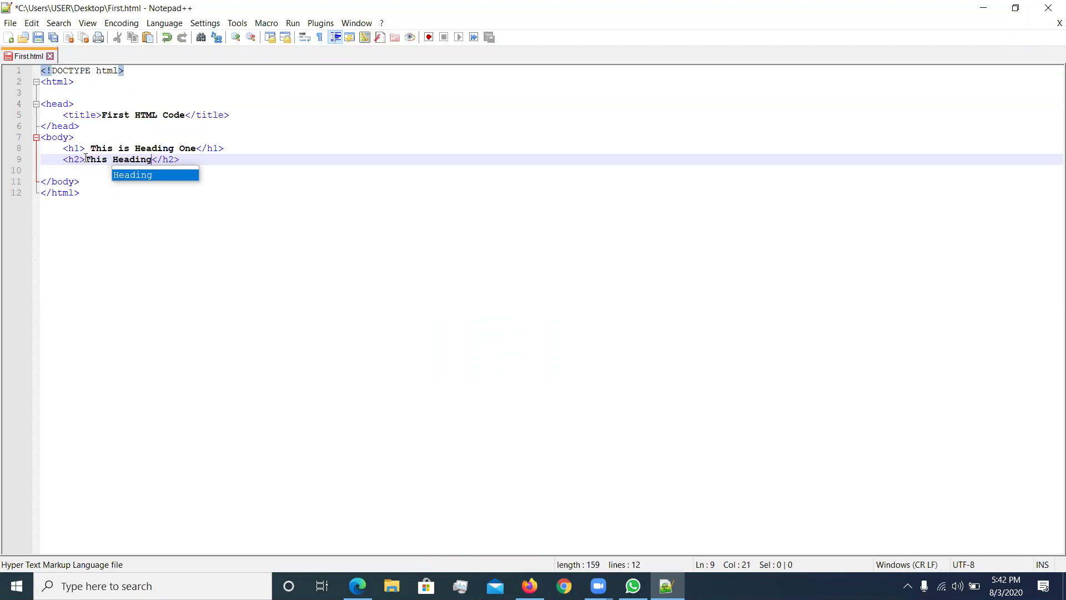
{"action": "type", "text": "Two"}
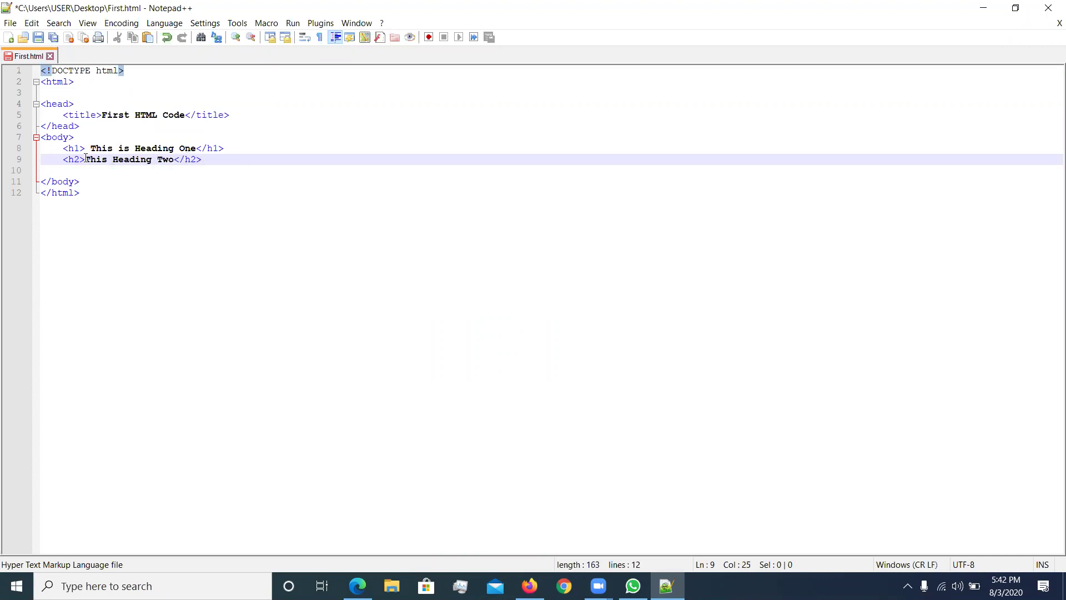
- Save First.html and reload the page in Firefox
{"action": "key", "text": "ctrl+s"}
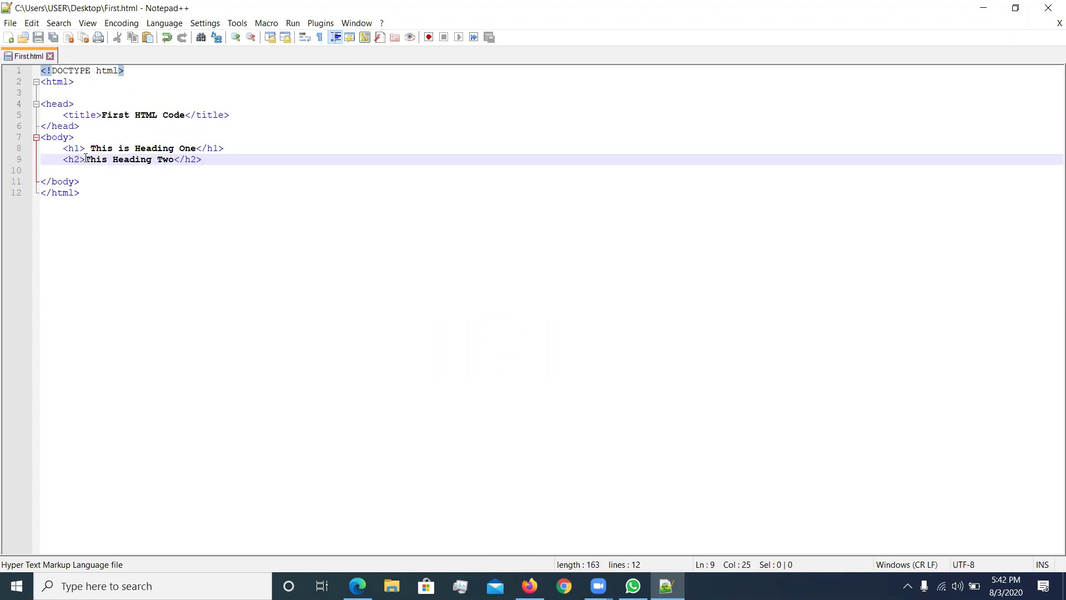
{"action": "key", "text": "alt+Tab"}
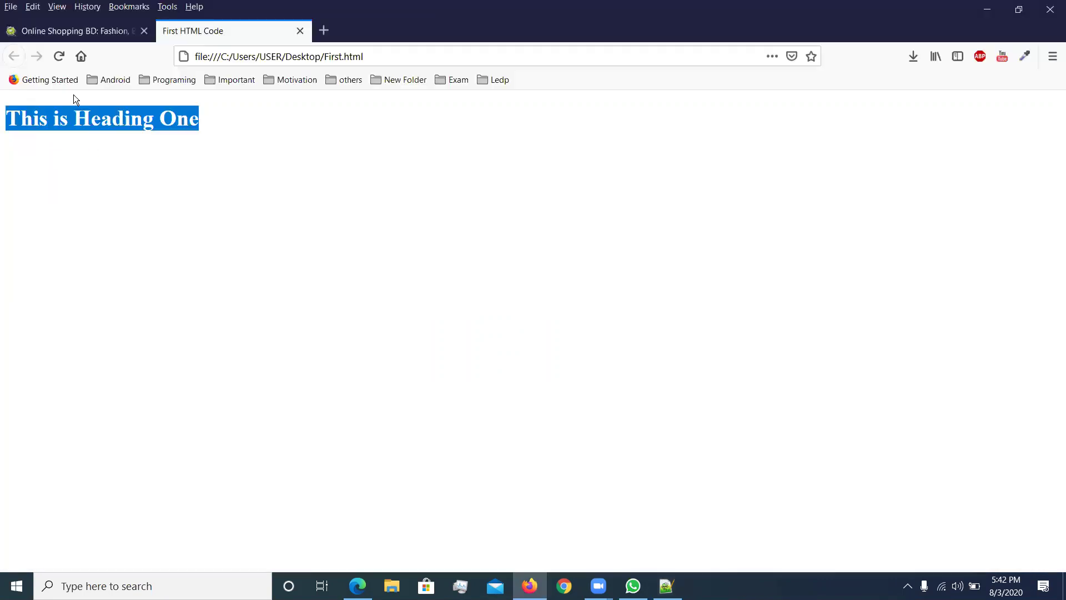
{"action": "left_click", "coordinate": [56, 58]}
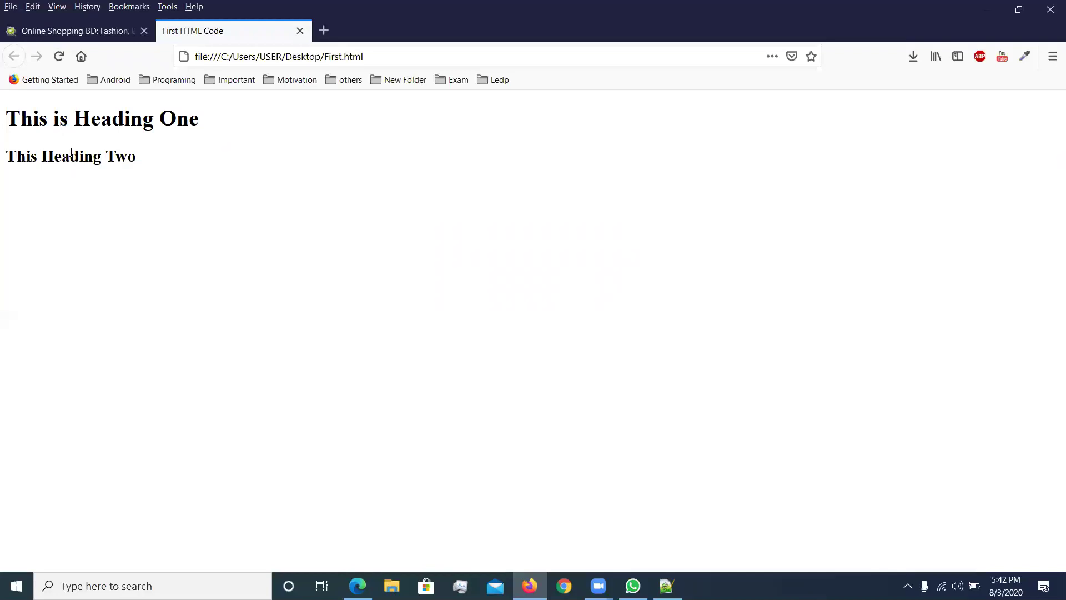
- Back in Notepad++, add an empty h3 element on a new line below the h2 heading
{"action": "key", "text": "alt+Tab"}
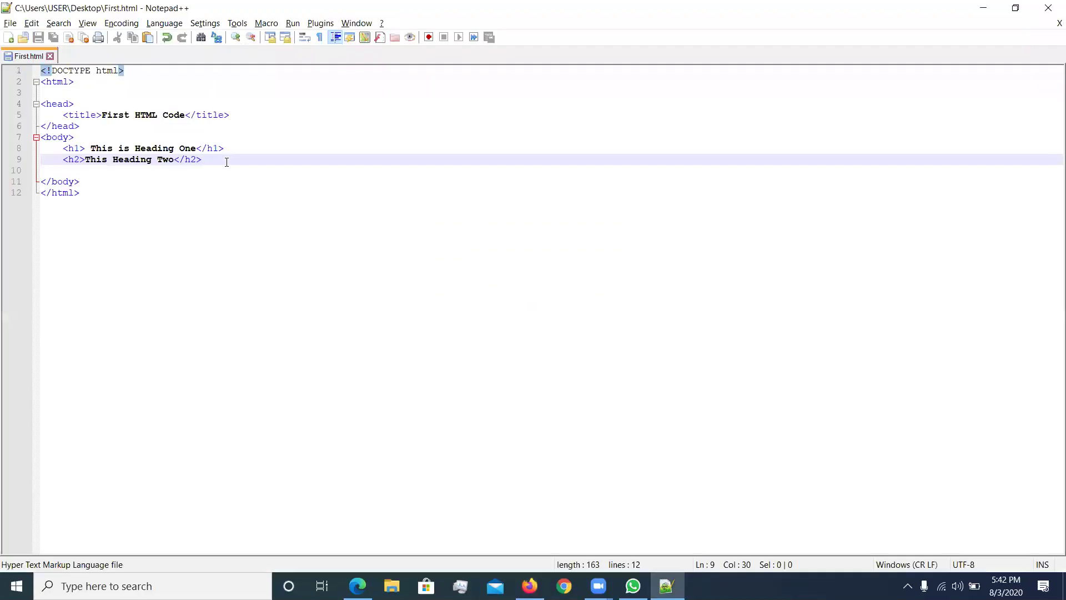
{"action": "key", "text": "Return"}
{"action": "type", "text": "<h"}
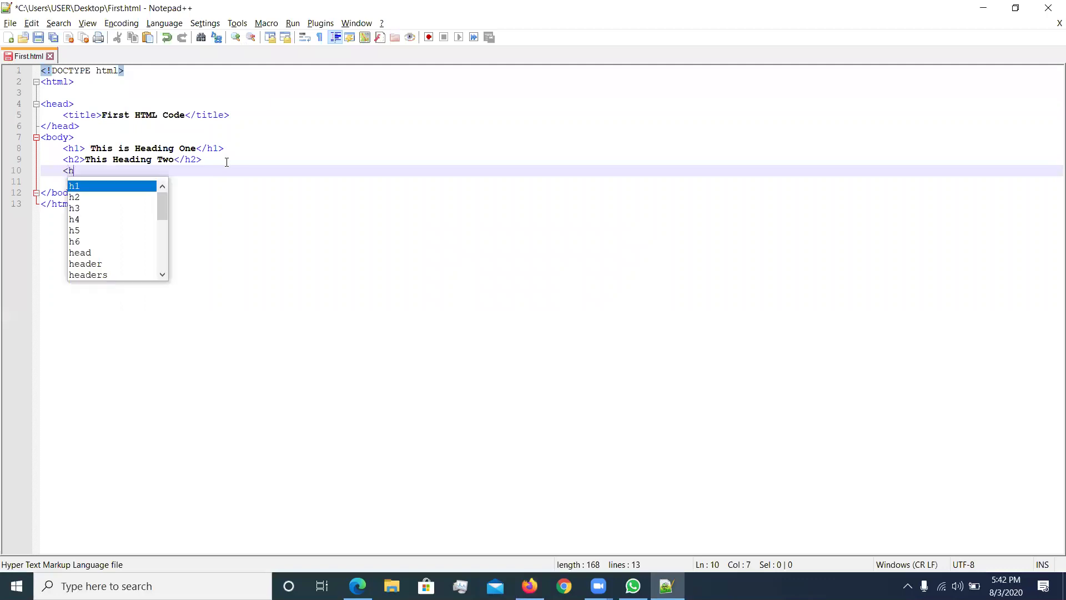
{"action": "type", "text": "3><?"}
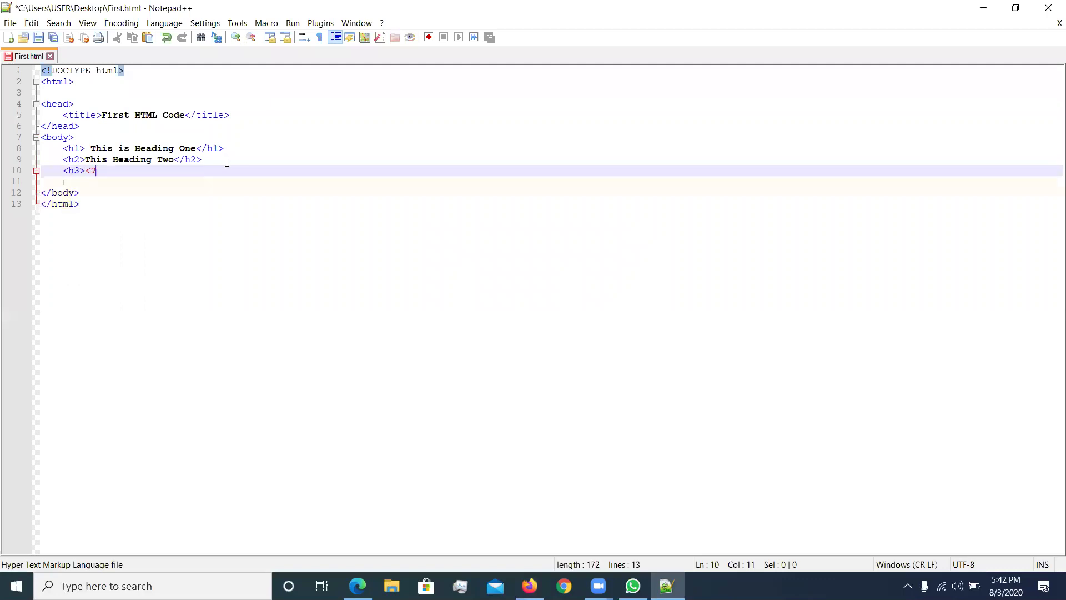
{"action": "key", "text": "BackSpace"}
{"action": "type", "text": "/h"}
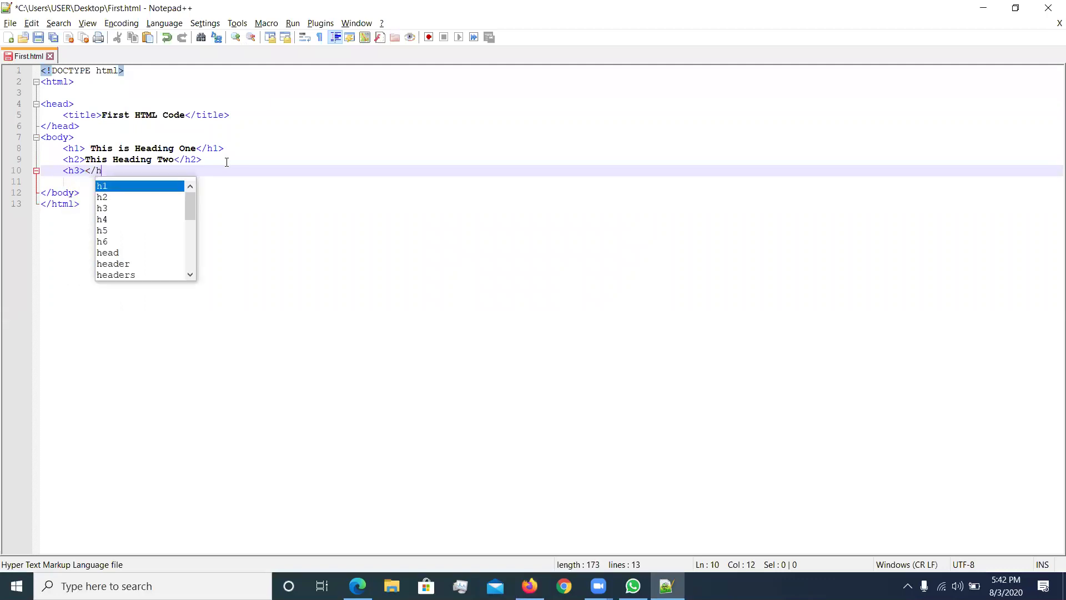
{"action": "type", "text": "3"}
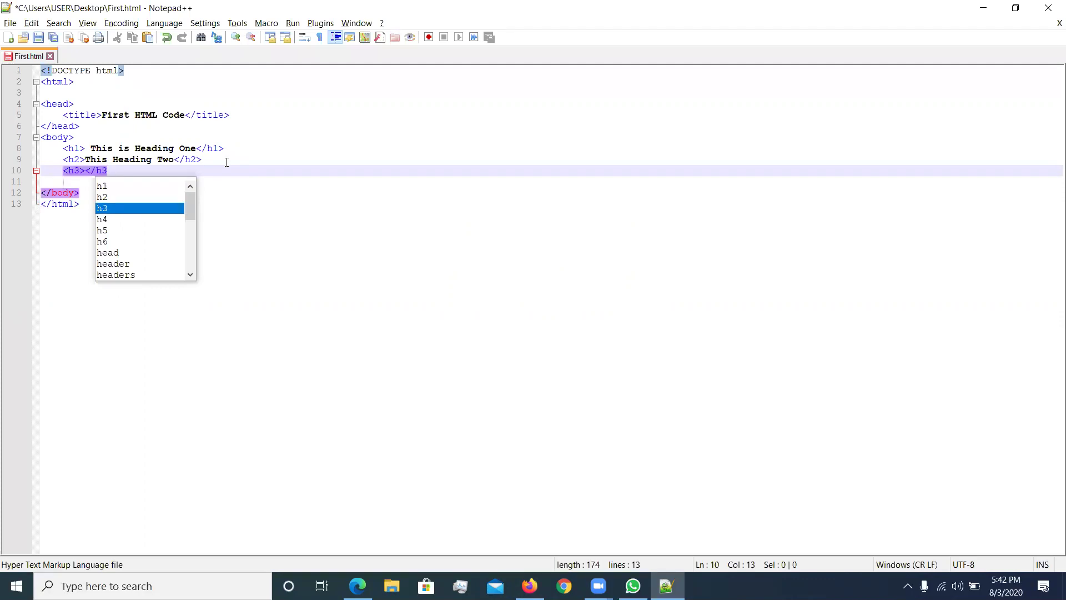